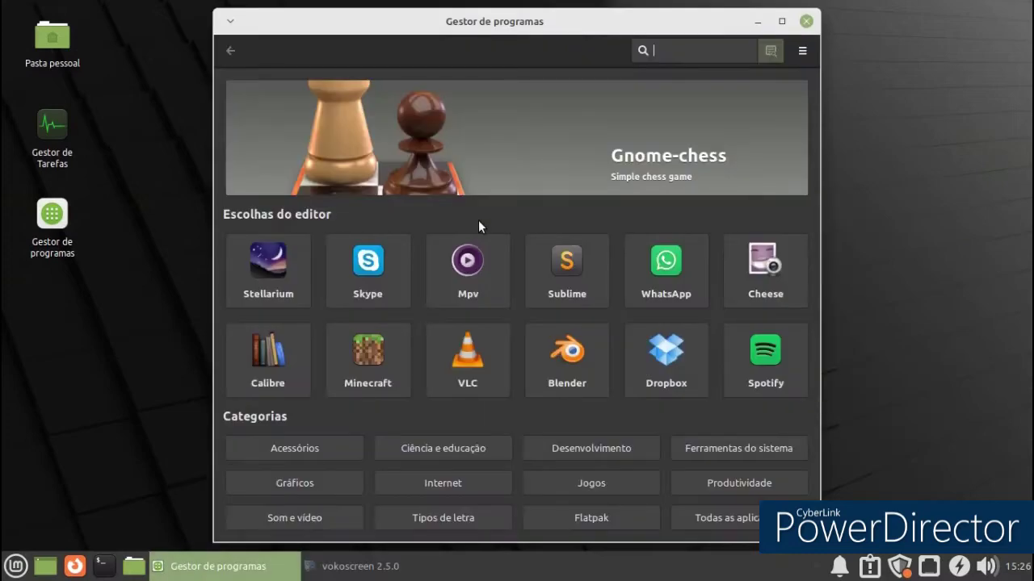
Move the Gestor de programas window nearer the desktop icons and browse the Internet category's subsections, including Partilha de ficheiros.
left_click_drag(430, 48, 313, 41)
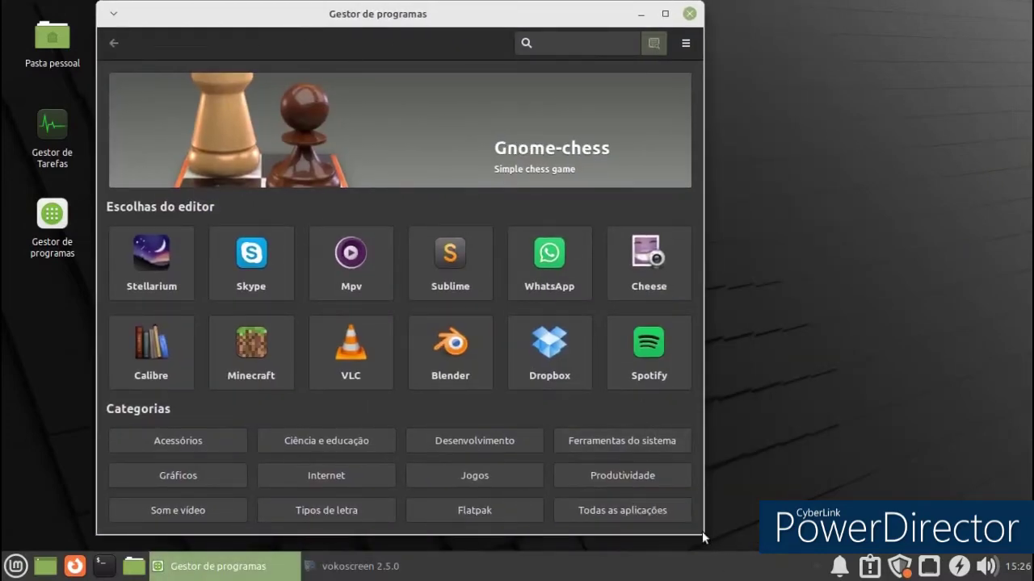
left_click_drag(697, 527, 748, 535)
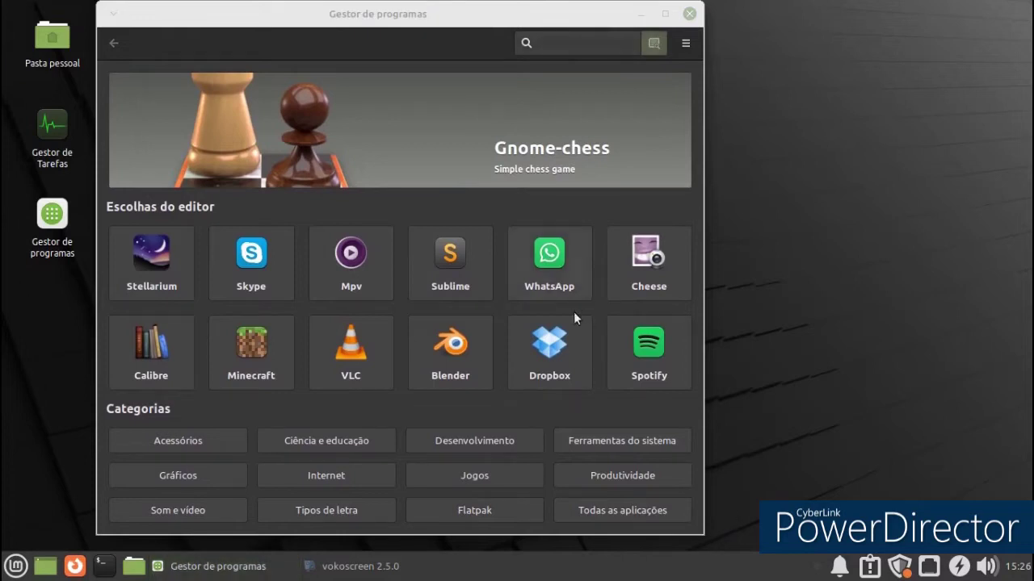
left_click(342, 472)
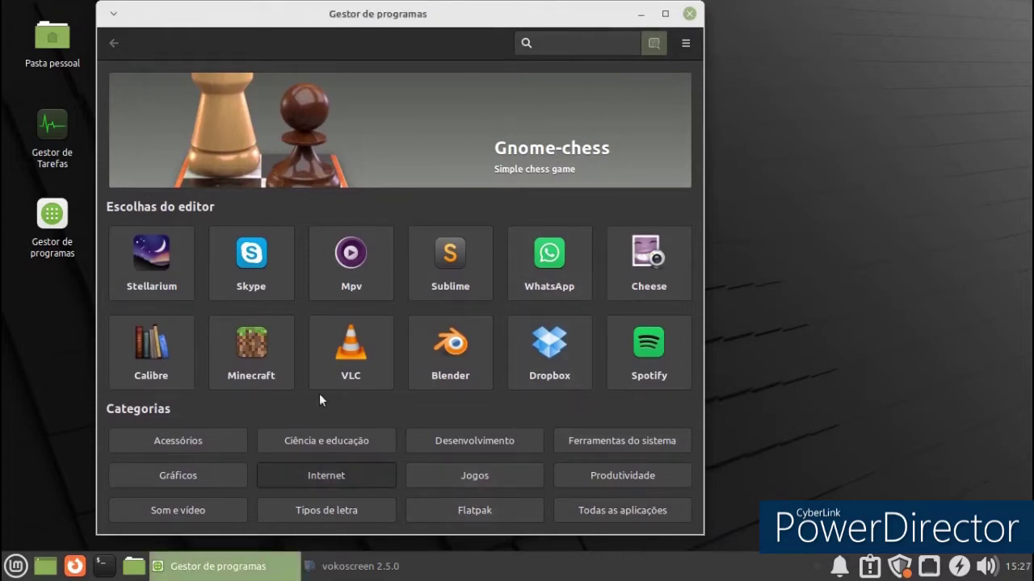
left_click(139, 106)
left_click(135, 142)
left_click(138, 189)
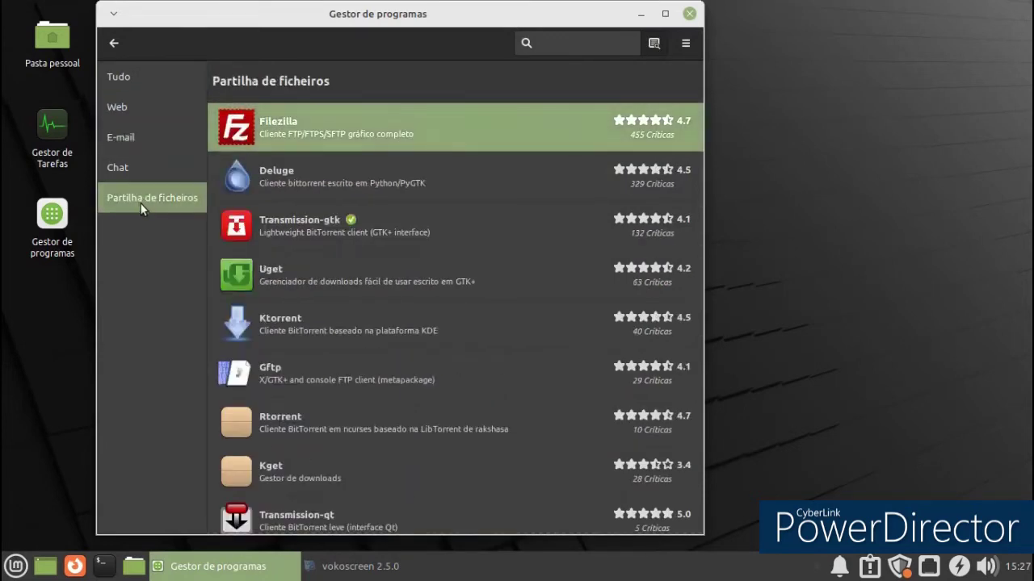
left_click(114, 43)
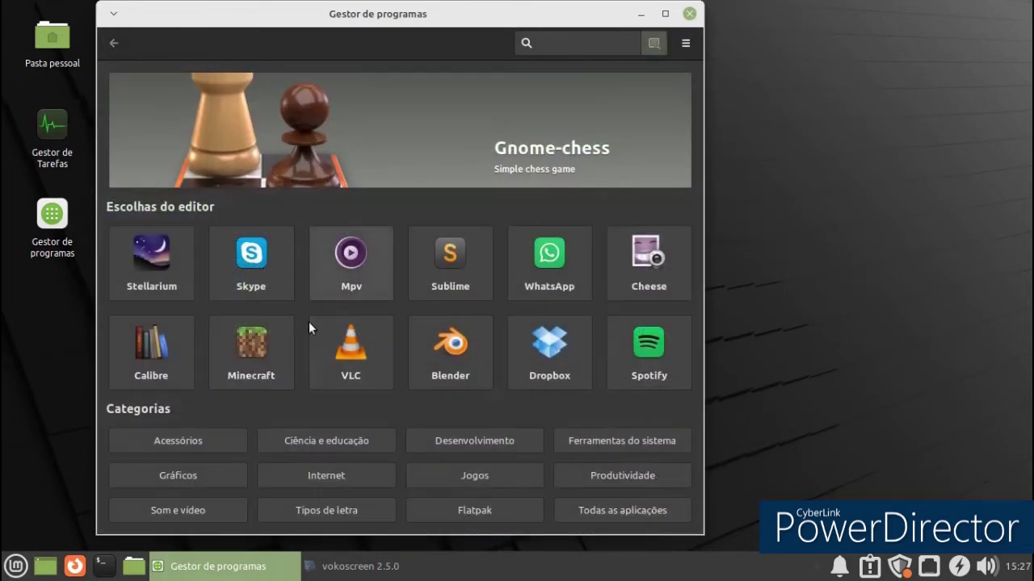
View the detail pages of Blender, Minecraft and Stellarium from the editor's picks, returning to the home page after each.
left_click(438, 361)
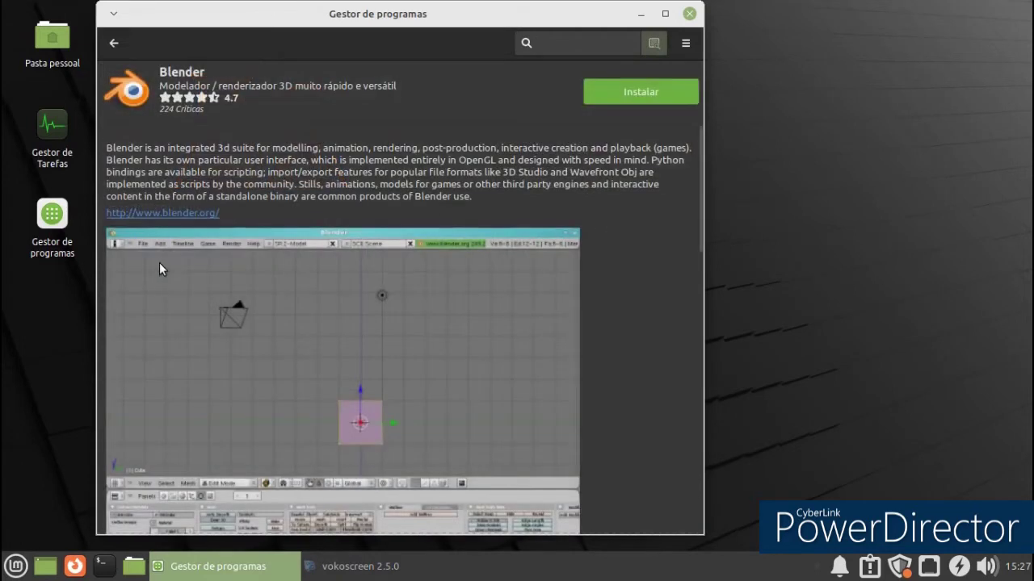
left_click(114, 43)
left_click(232, 347)
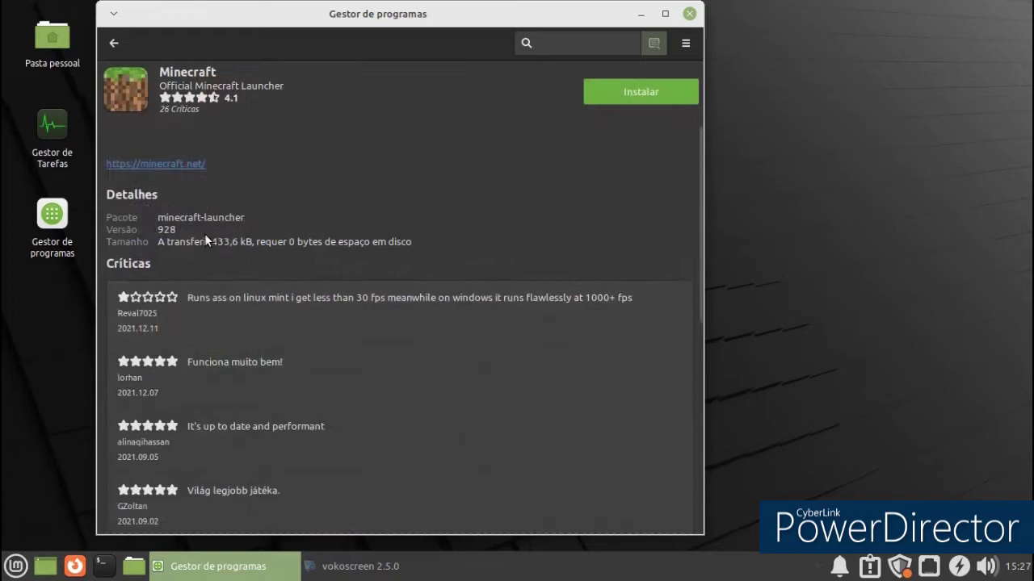
left_click(123, 47)
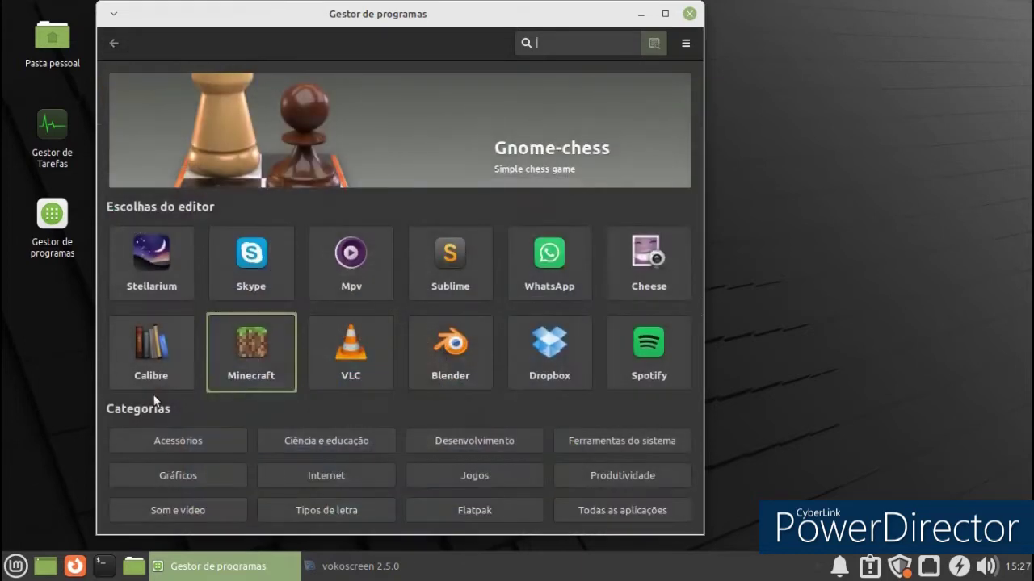
left_click(137, 257)
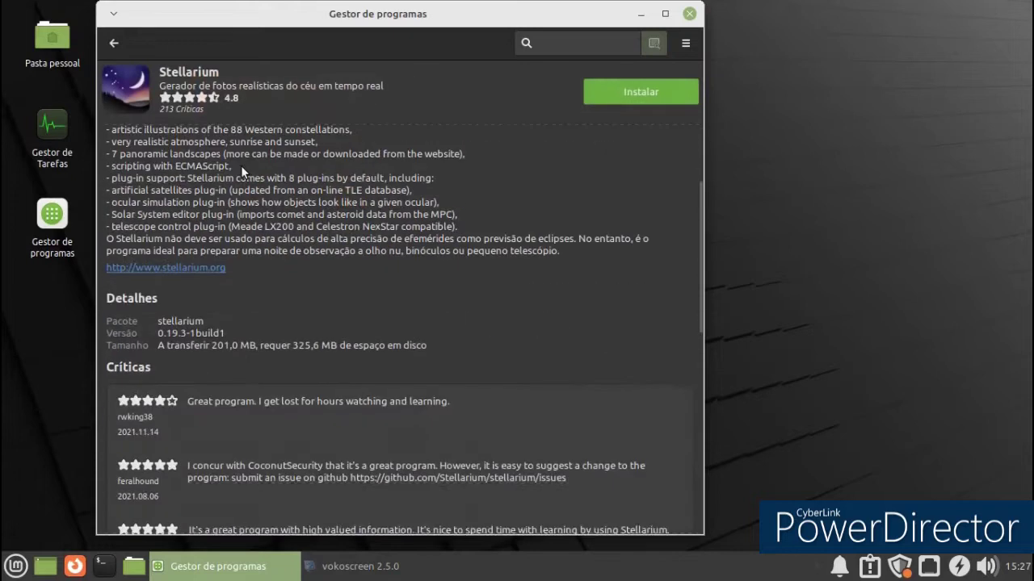
scroll(233, 193, "down", 5)
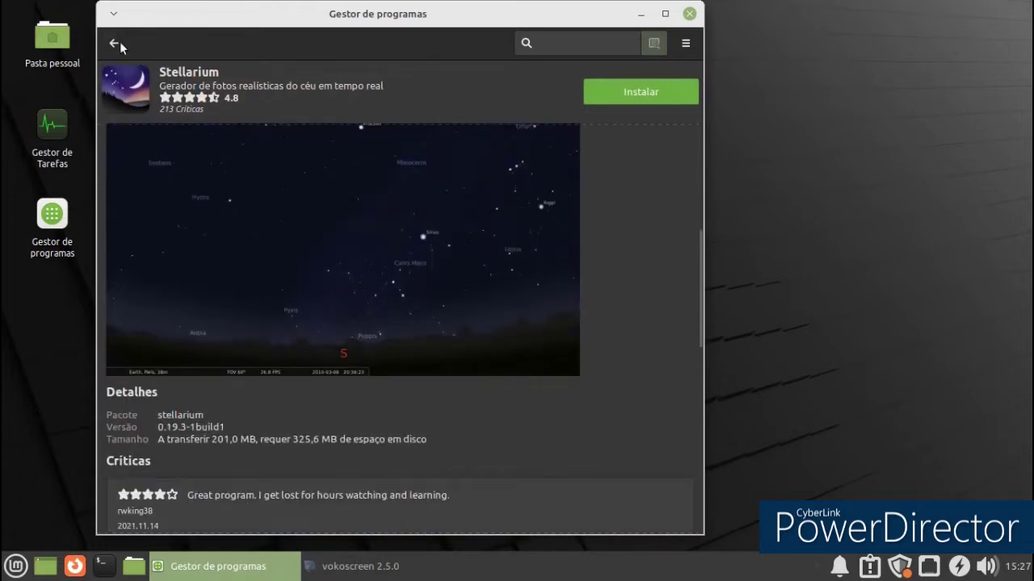
left_click(115, 43)
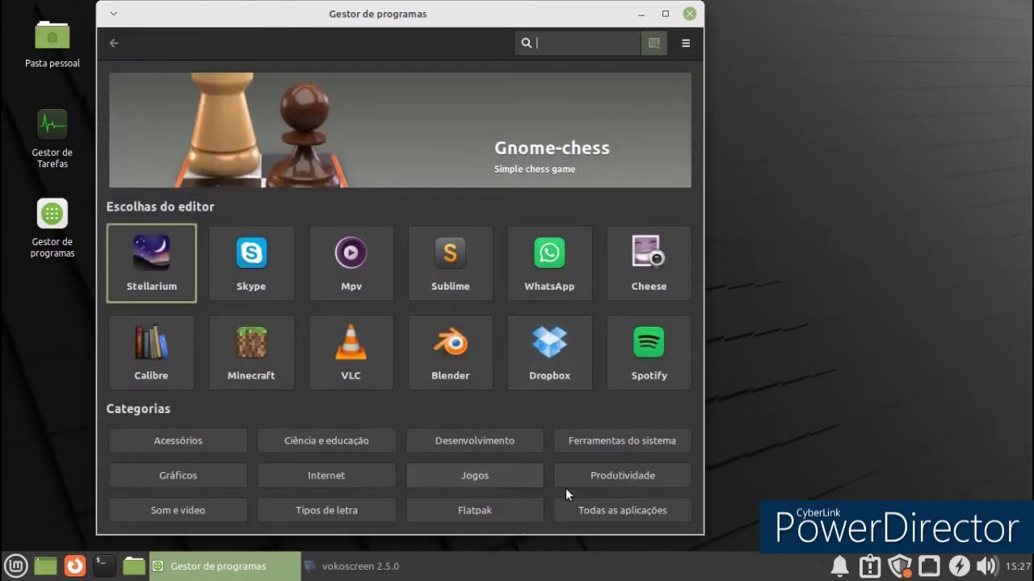
Browse the Jogos category, view the Wesnoth and Supertuxkart detail pages, and return to the home page.
left_click(457, 478)
scroll(468, 254, "down", 1)
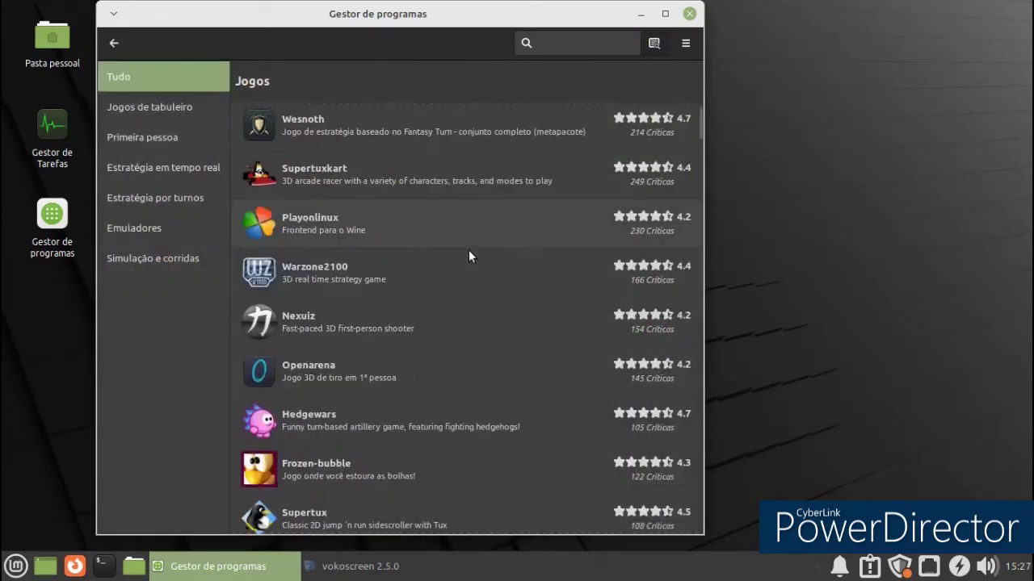
scroll(463, 162, "up", 1)
left_click(463, 171)
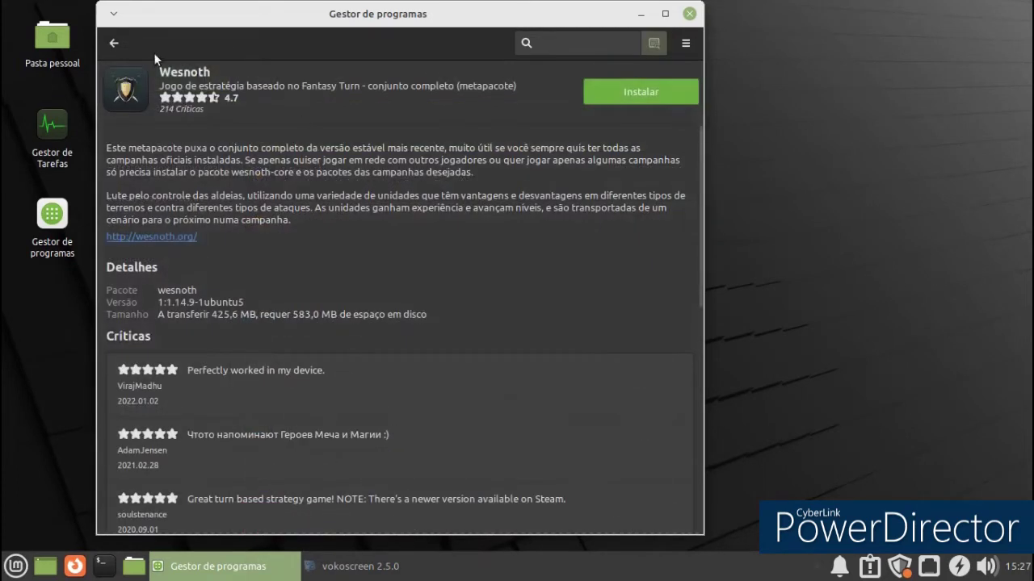
left_click(113, 42)
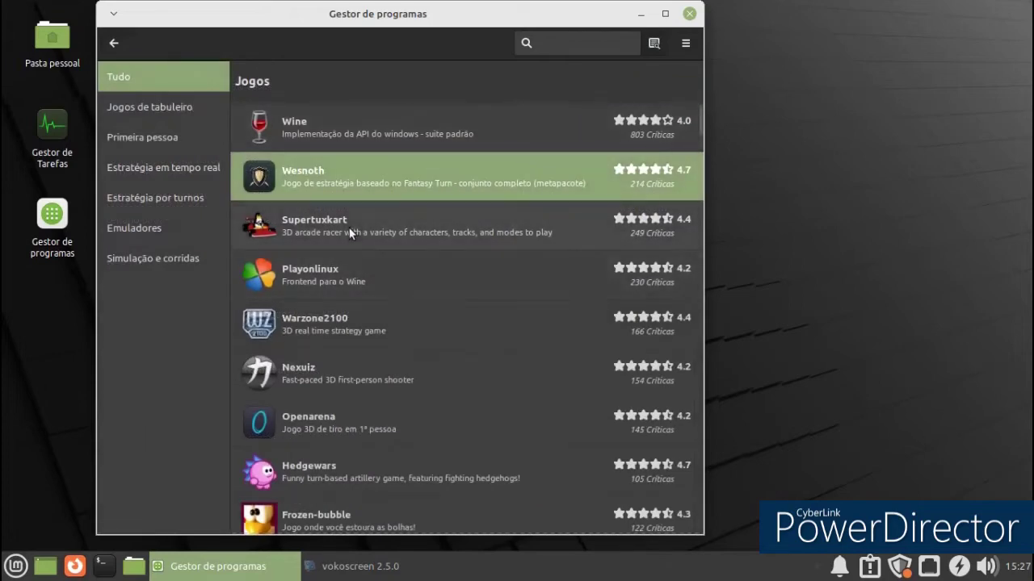
left_click(344, 250)
scroll(311, 227, "down", 3)
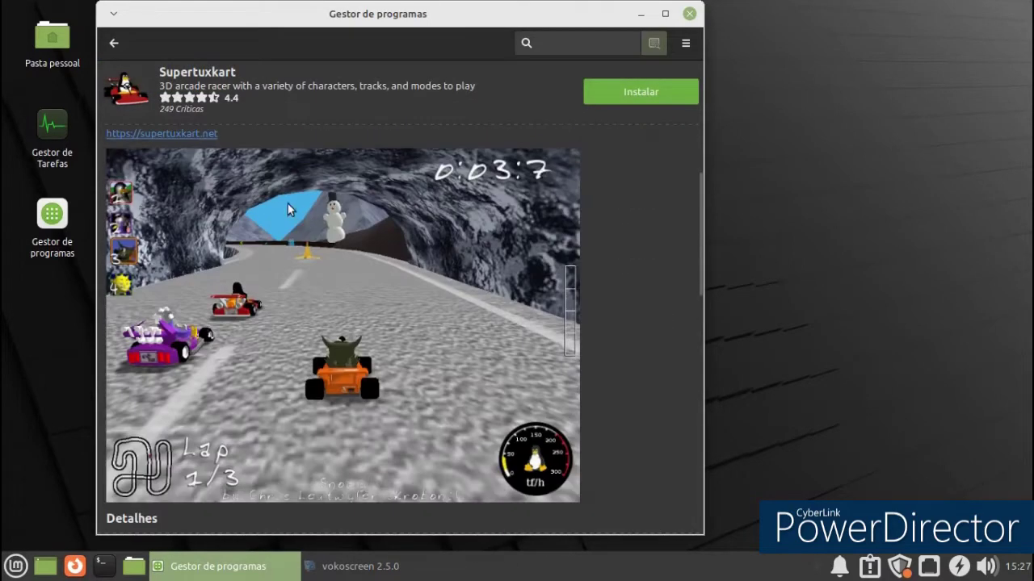
left_click(113, 43)
left_click(115, 45)
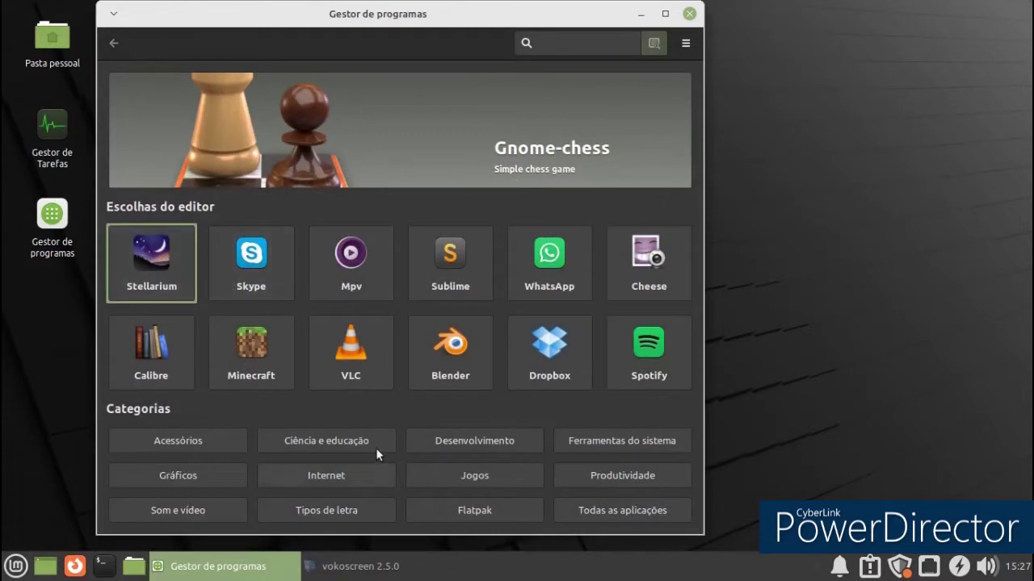
View the Gestor de programas version information and close the program.
left_click(678, 47)
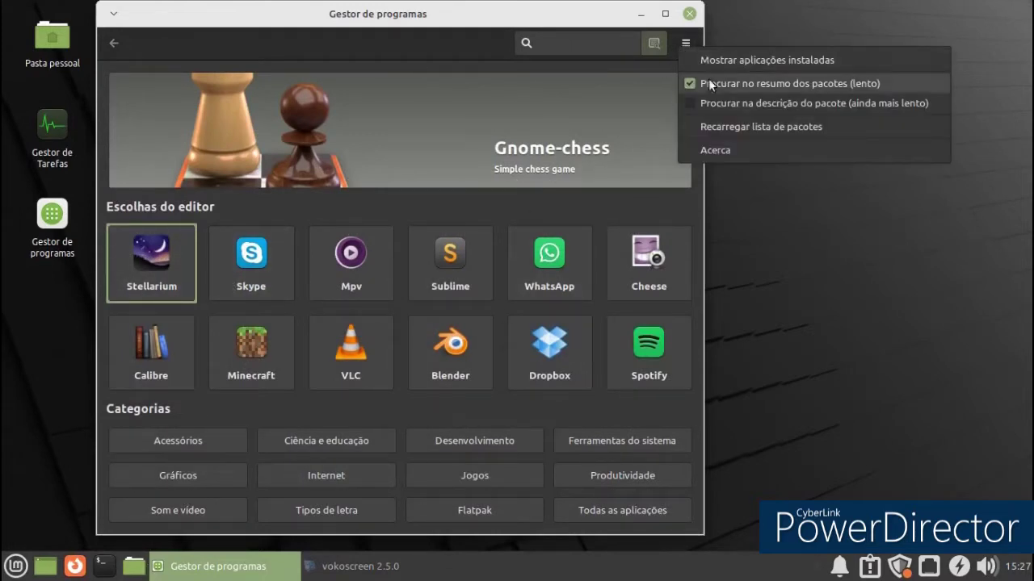
left_click(749, 156)
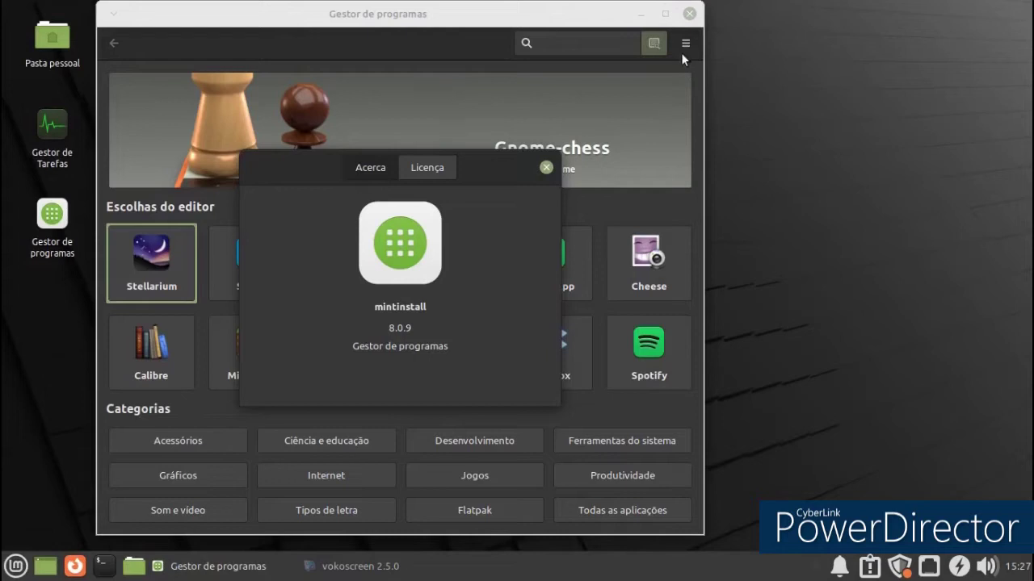
left_click(689, 13)
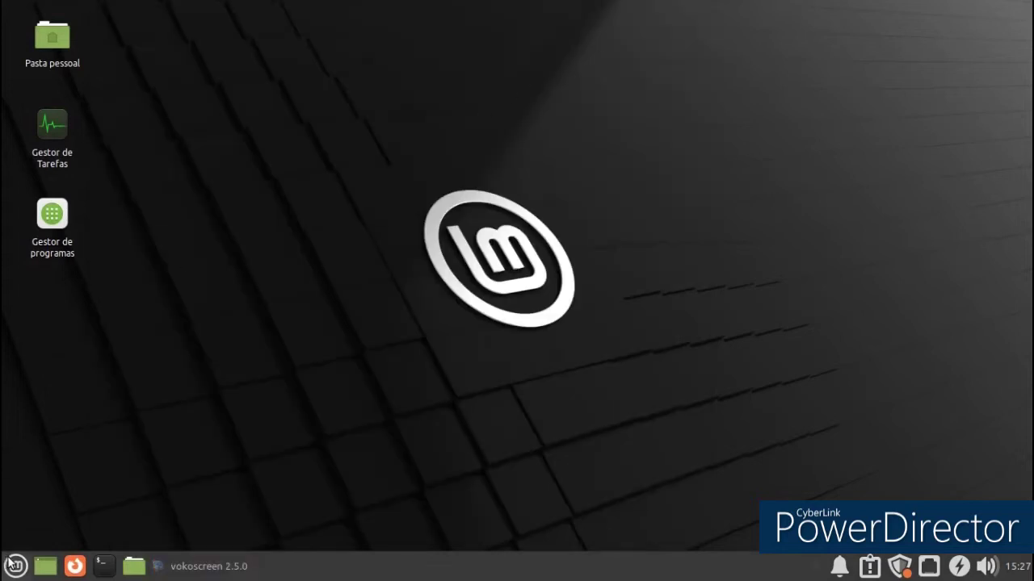
Open the taskbar panel's preferences, move the window toward the screen centre and shorten the panel to about 70% of the screen width.
right_click(364, 578)
mouse_move(418, 535)
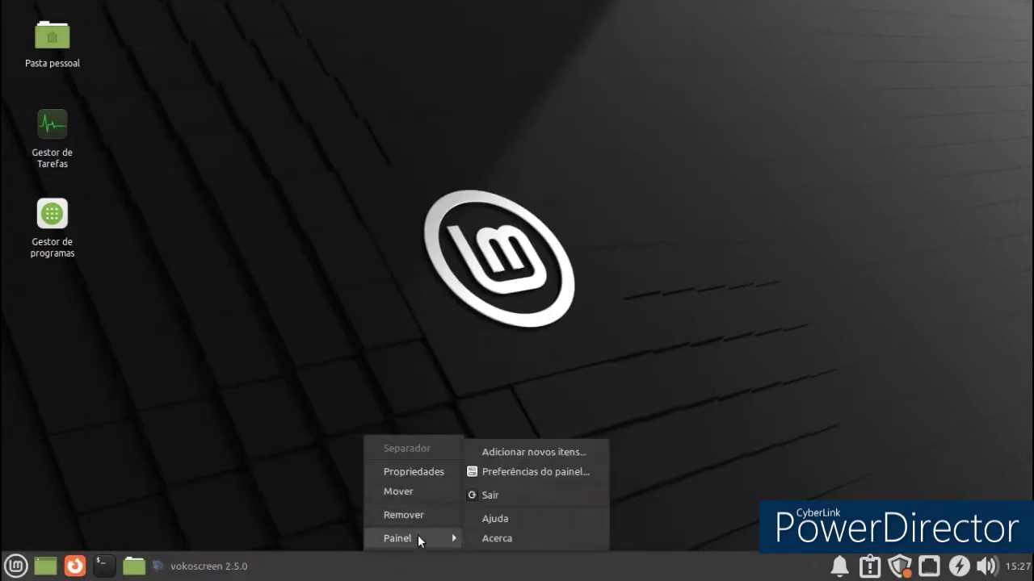
left_click(516, 473)
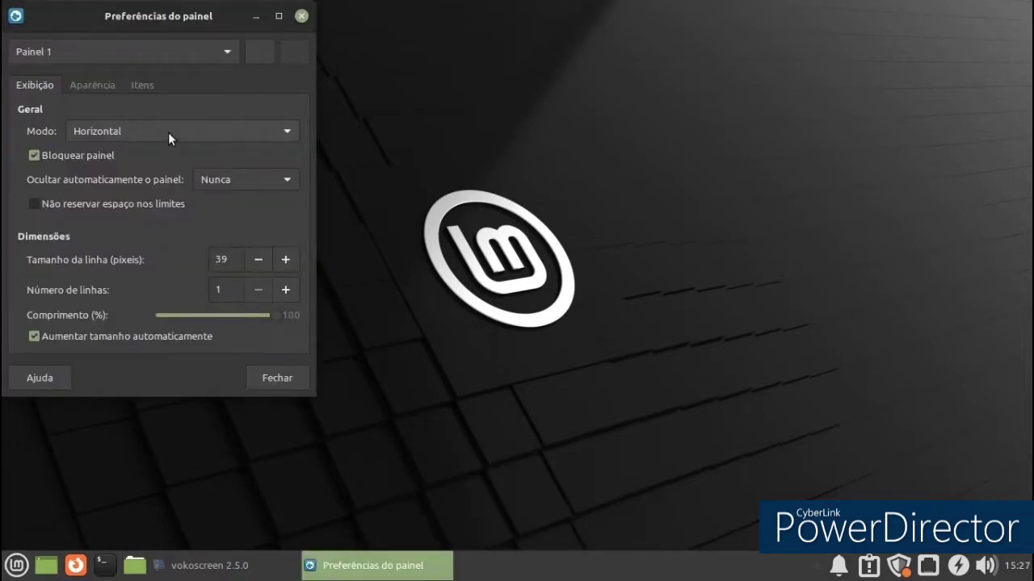
left_click_drag(175, 27, 566, 38)
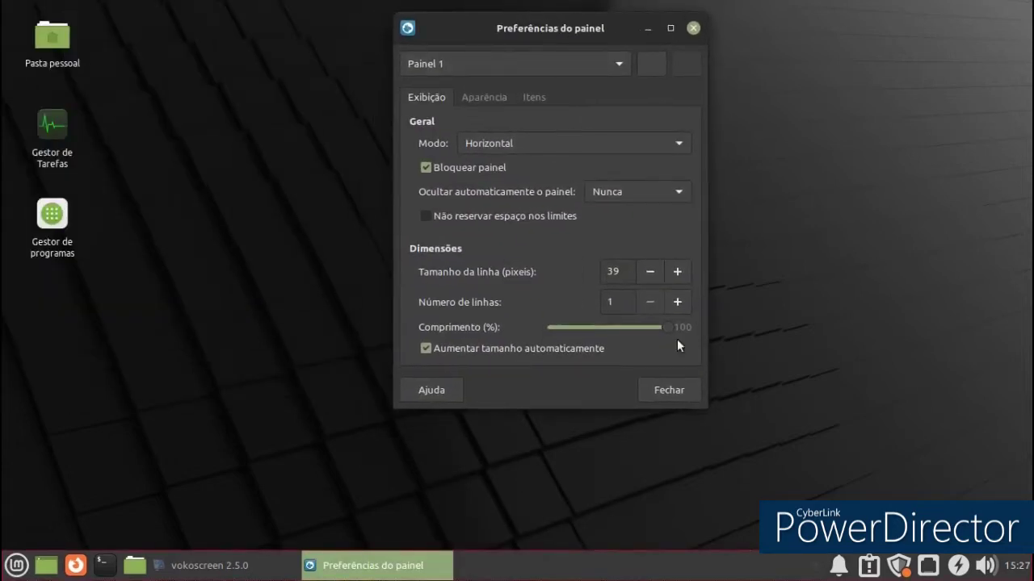
left_click_drag(670, 332, 630, 338)
Increase the panel's row size by 5 pixels.
left_click(677, 272)
left_click(676, 272)
left_click(676, 272)
left_click(677, 271)
left_click(678, 273)
Toggle Modo escuro in the panel's appearance settings and close the panel preferences.
left_click(483, 97)
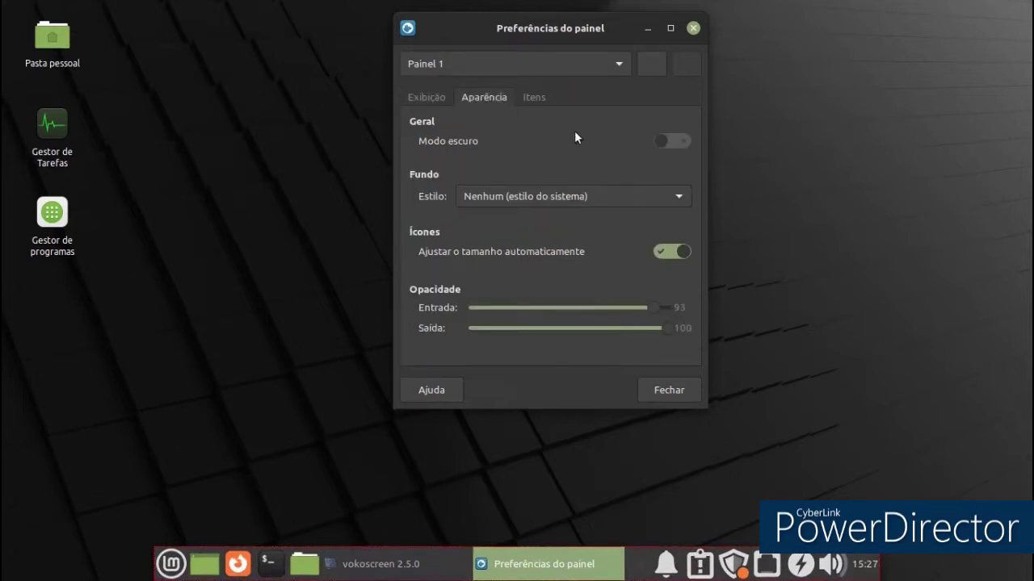
left_click(681, 141)
left_click(661, 391)
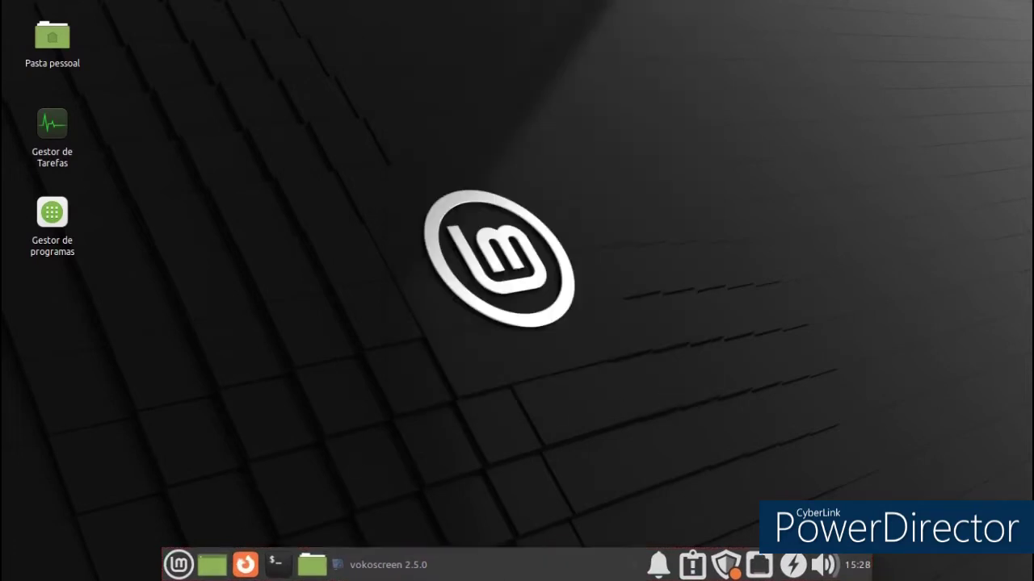
Look through the installed applications and open the Aparência settings.
left_click(177, 565)
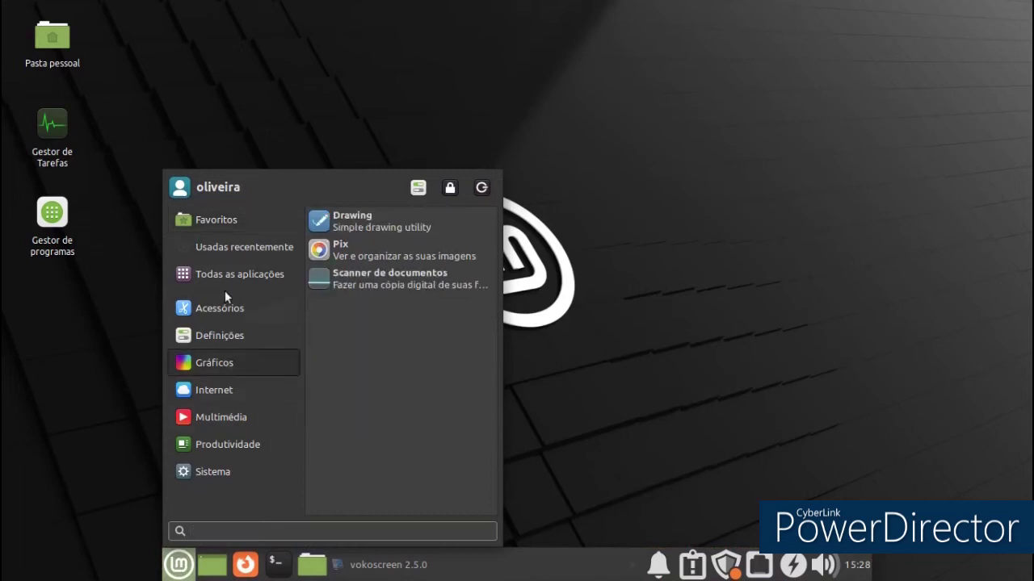
mouse_move(225, 272)
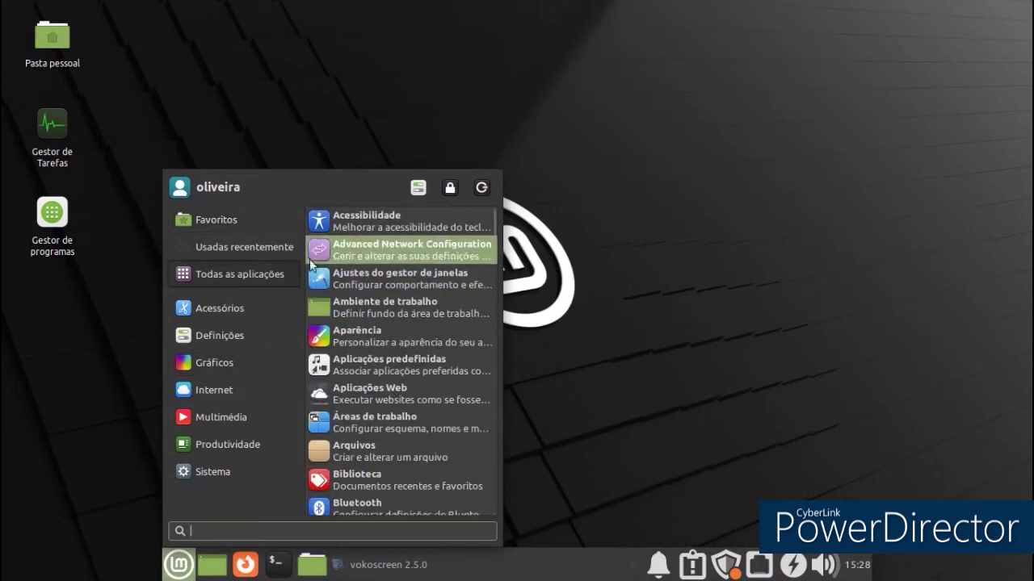
mouse_move(272, 337)
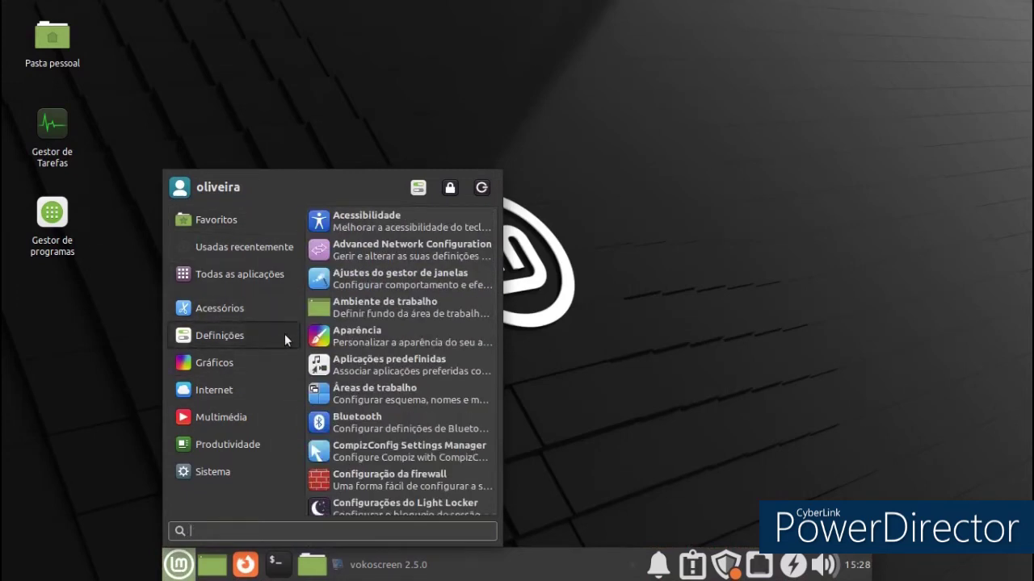
left_click(476, 210)
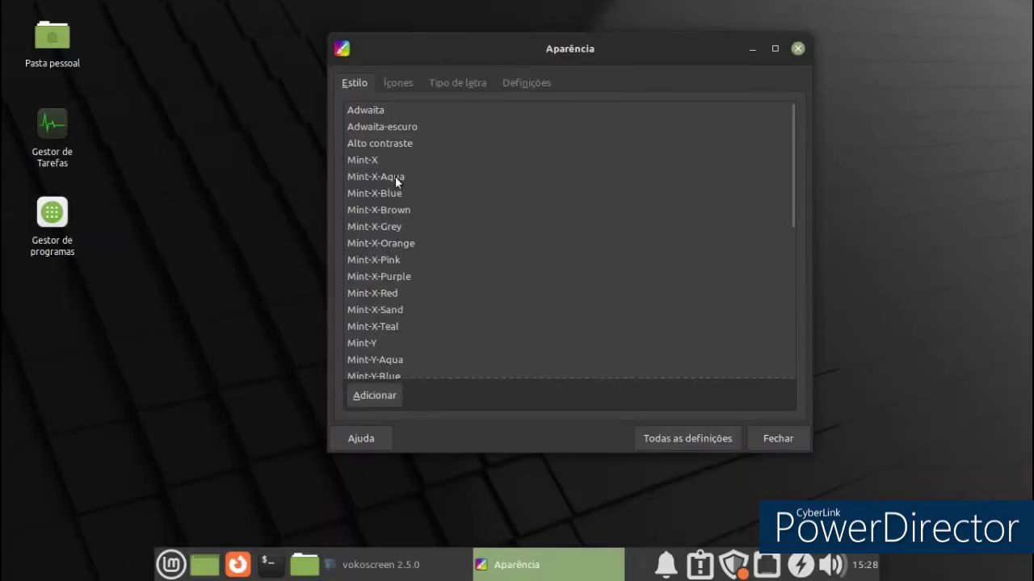
Try out several interface styles, including Mint-X-Aqua, Mint-X-Grey, Mint-X-Orange, Mint-X-Pink, Mint-X-Red, Mint-Y-Dark and Mint-Y-Dark-Pink.
left_click(395, 173)
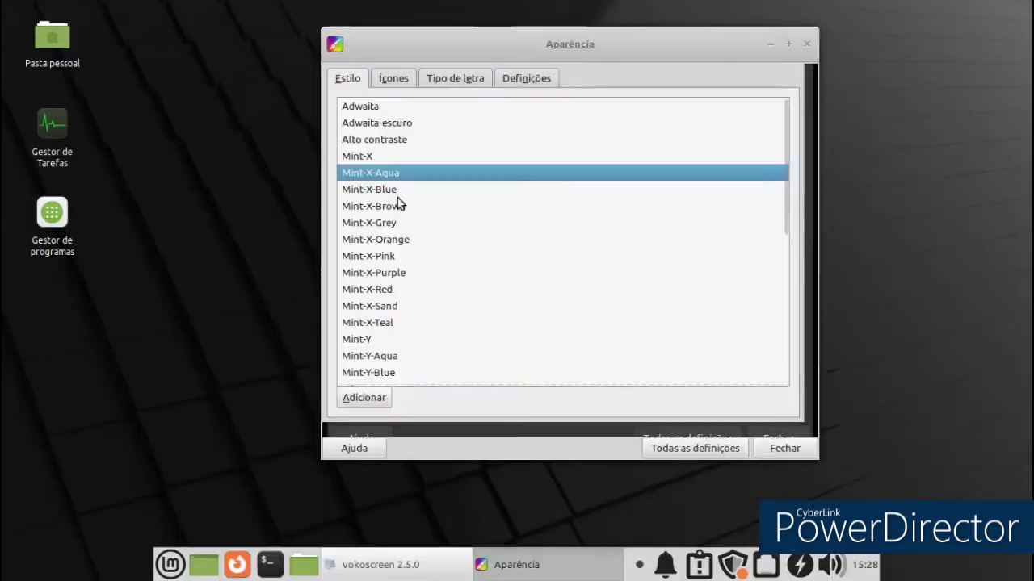
left_click(395, 222)
left_click(391, 240)
left_click(383, 257)
left_click(370, 290)
scroll(367, 294, "down", 2)
left_click(372, 282)
scroll(384, 306, "down", 2)
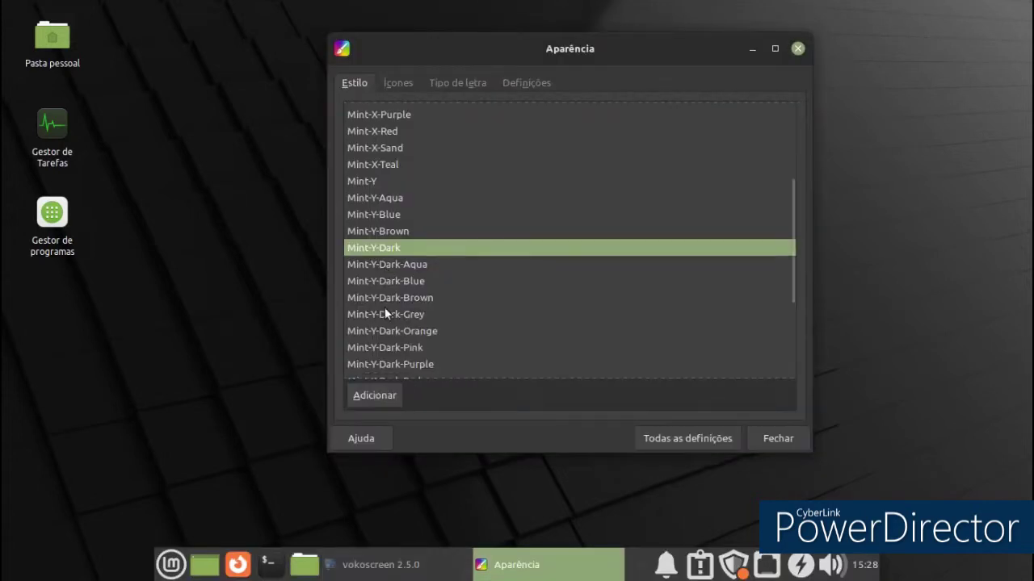
left_click(384, 309)
scroll(392, 331, "down", 3)
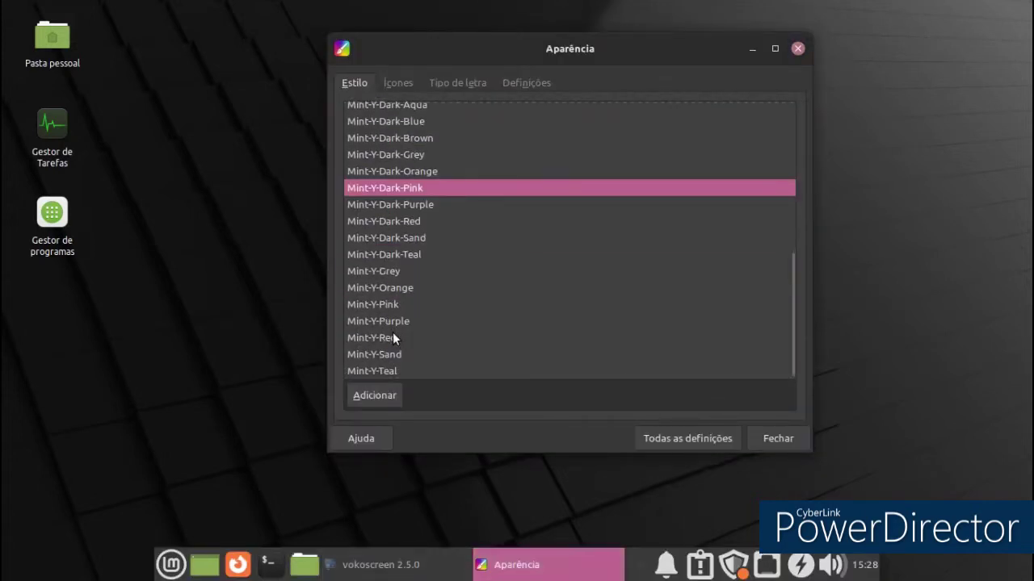
Apply the Mint-Y-Red style, check it in the applications menu and close the Aparência settings.
left_click(392, 335)
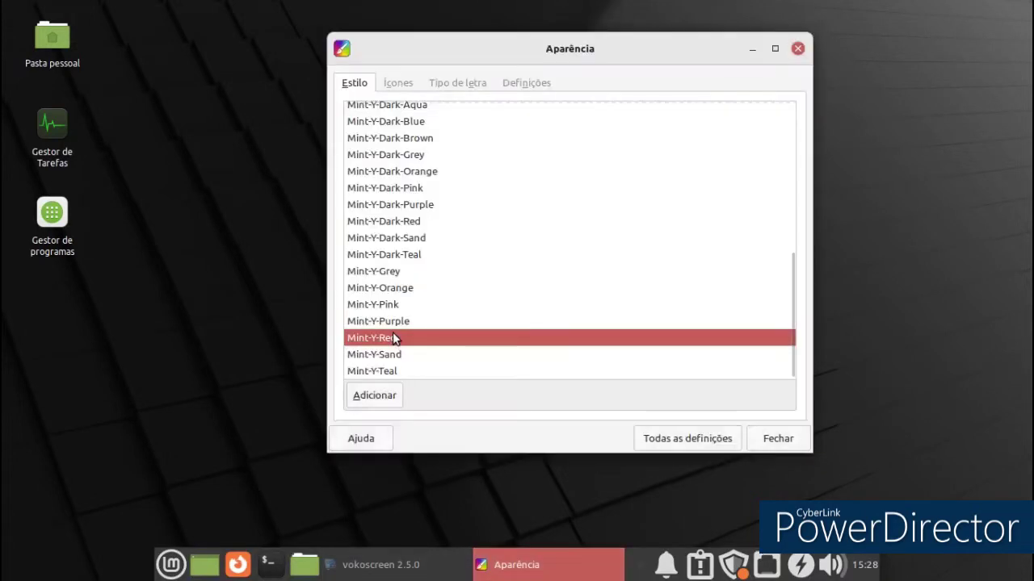
left_click(171, 563)
left_click(246, 143)
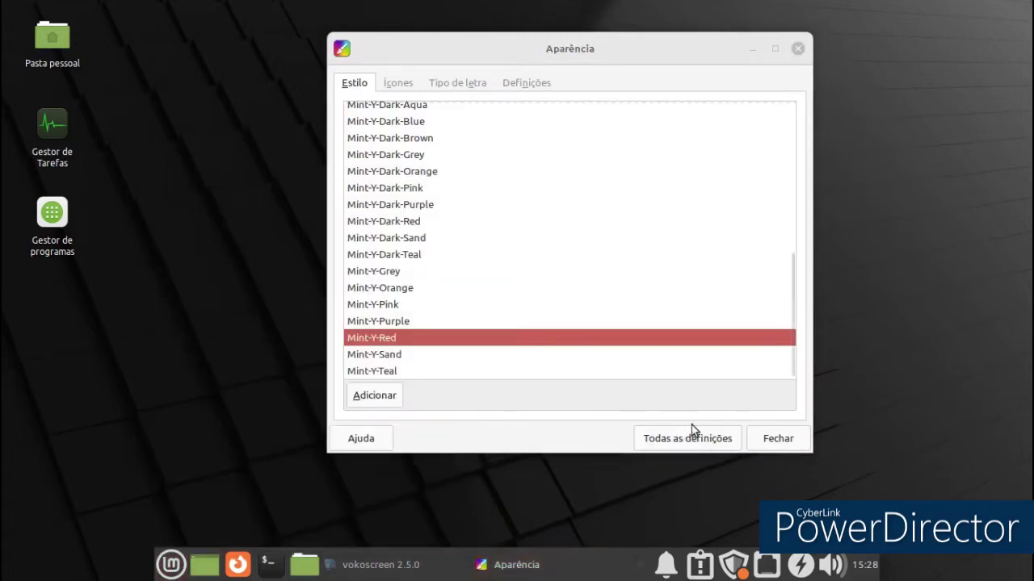
left_click(759, 442)
Open the desktop settings and look through the available wallpapers in the backdrops folder.
right_click(421, 156)
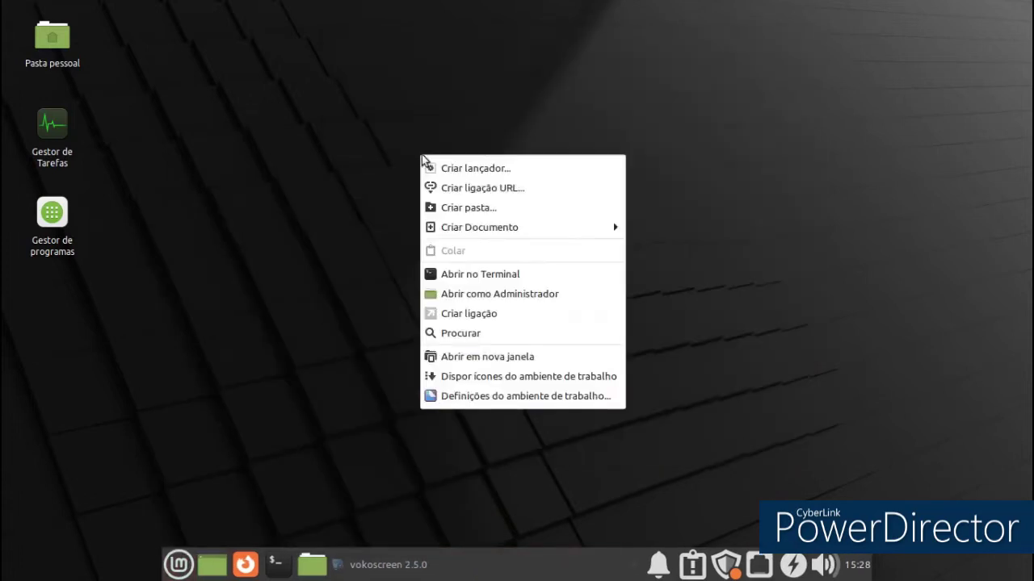
left_click(467, 394)
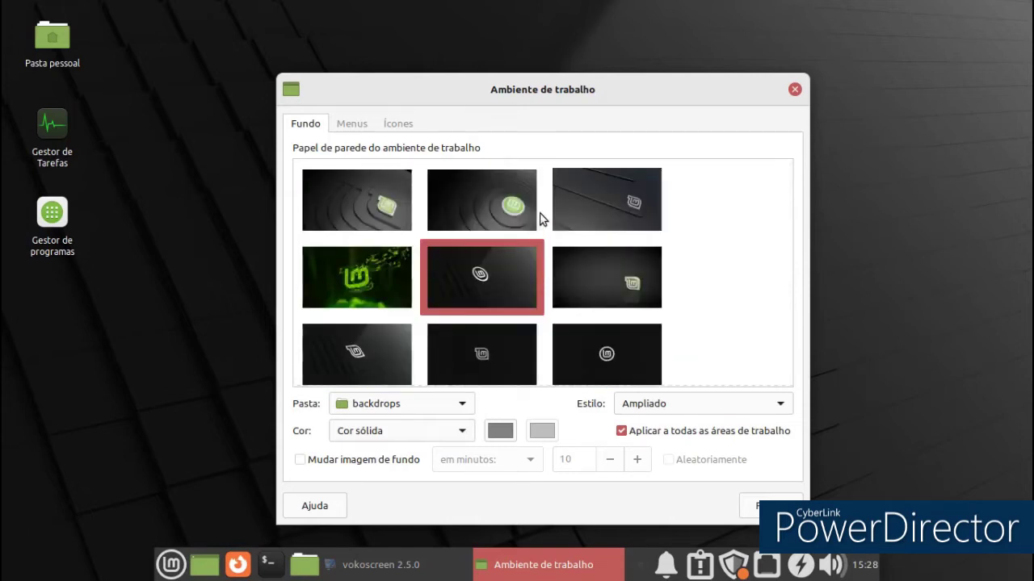
scroll(539, 219, "down", 5)
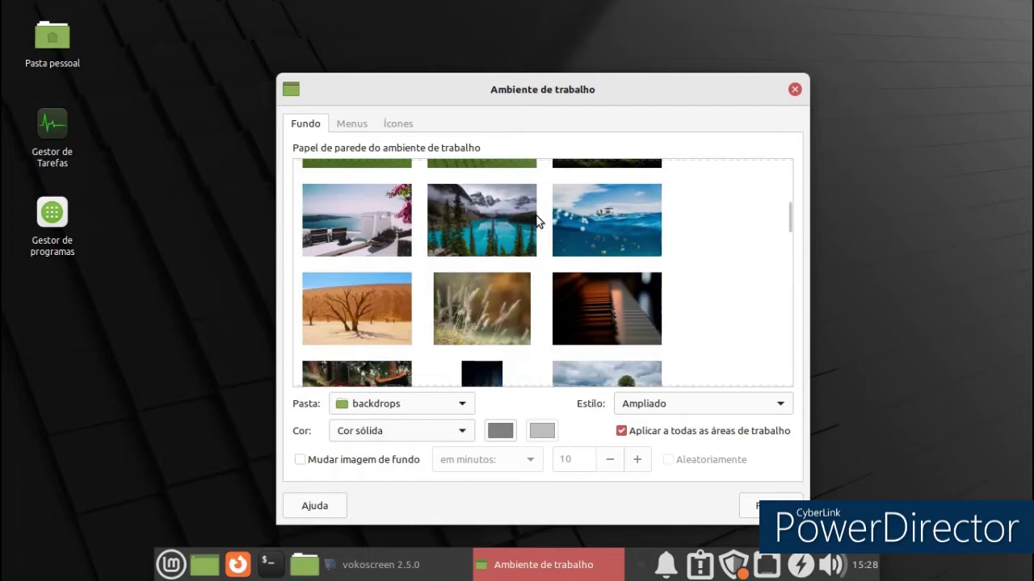
scroll(535, 217, "down", 10)
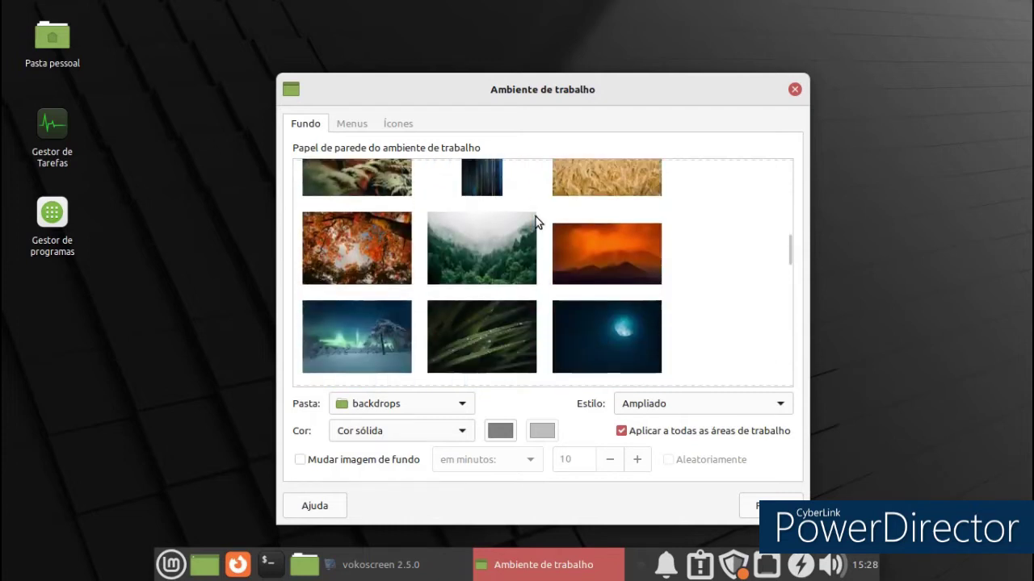
scroll(535, 216, "down", 8)
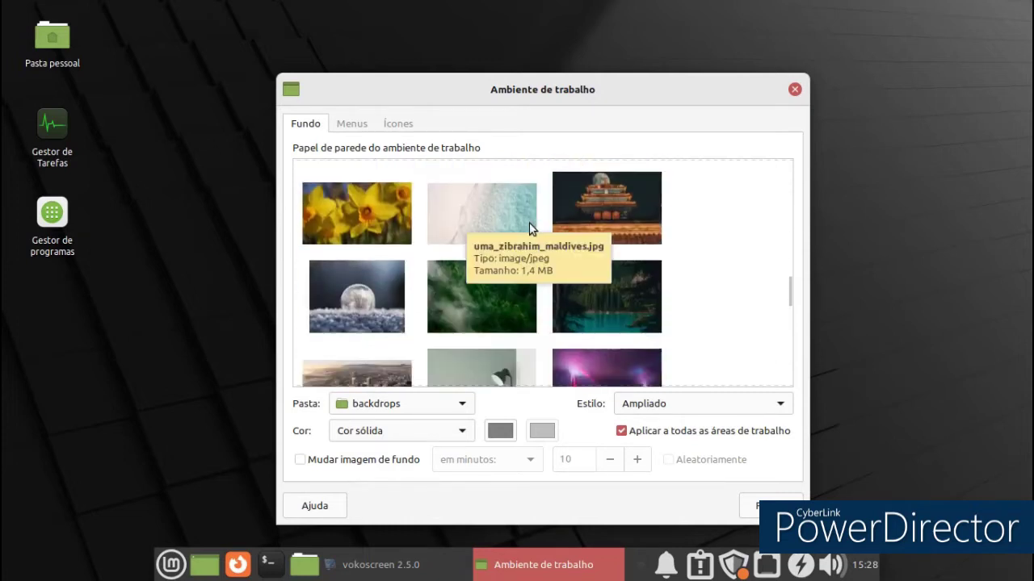
scroll(531, 228, "down", 5)
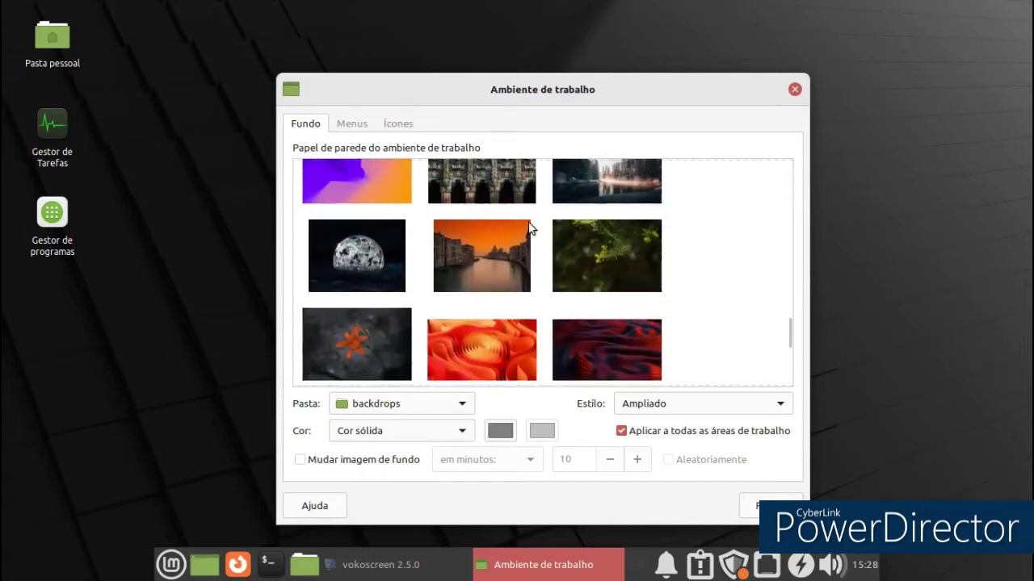
scroll(531, 228, "down", 2)
scroll(504, 243, "down", 2)
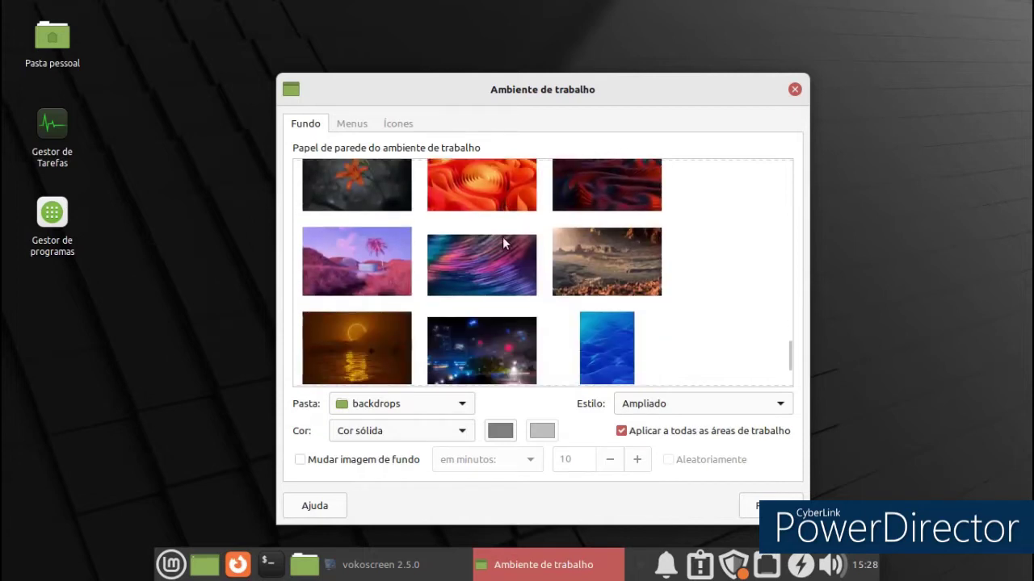
Try the pink hills and eclipse wallpapers, apply the rocky desert wallpaper and close the desktop settings.
left_click(340, 259)
scroll(527, 230, "down", 2)
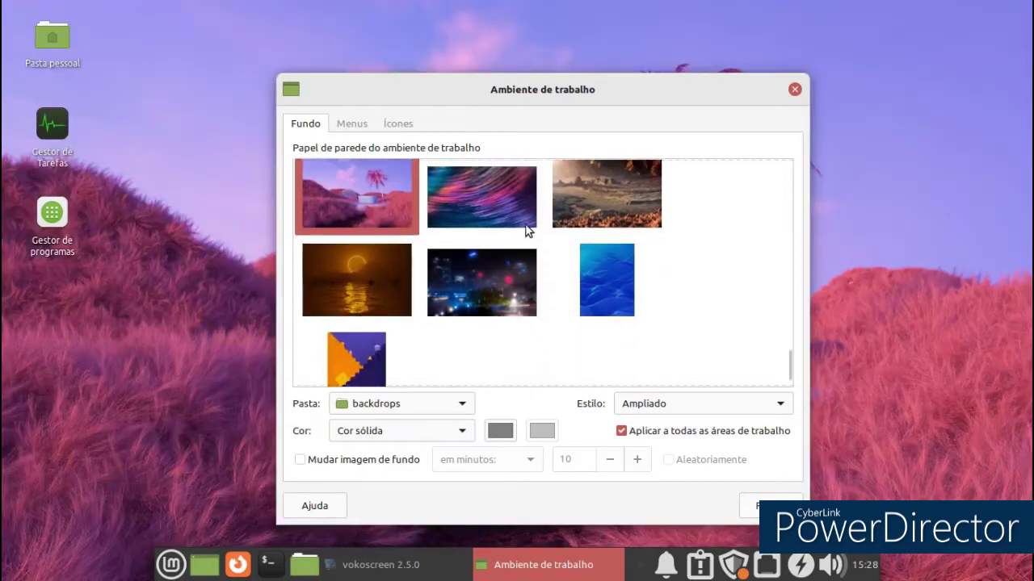
left_click(345, 256)
scroll(556, 188, "up", 3)
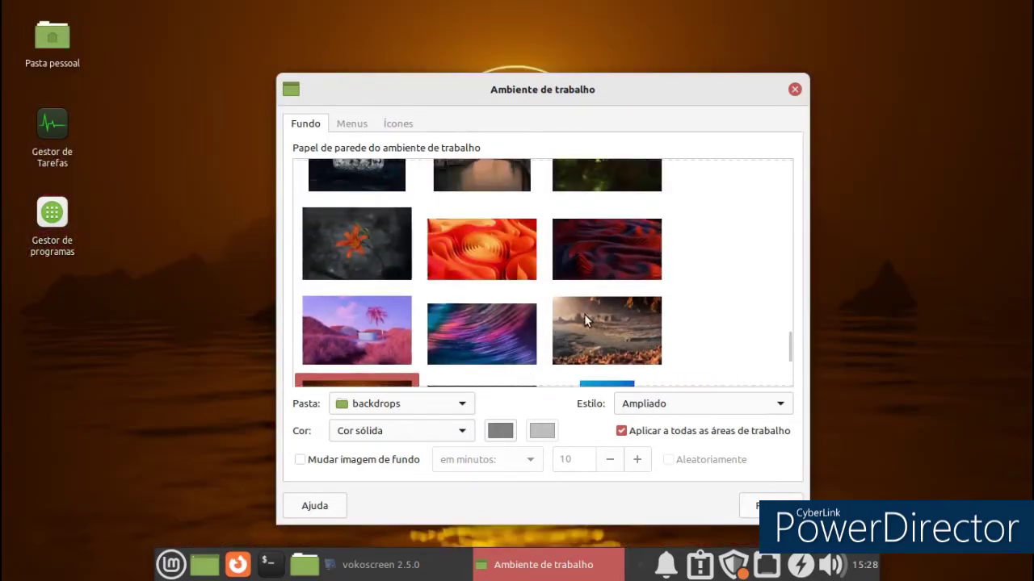
left_click(585, 317)
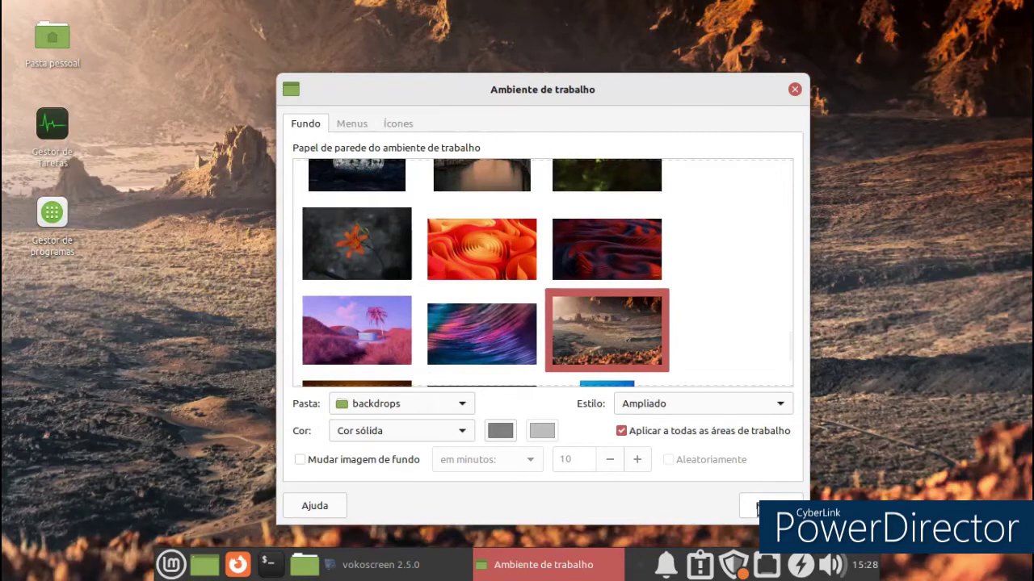
left_click(759, 506)
Open the Definições window from the applications menu and move it toward the middle of the desktop.
left_click(179, 565)
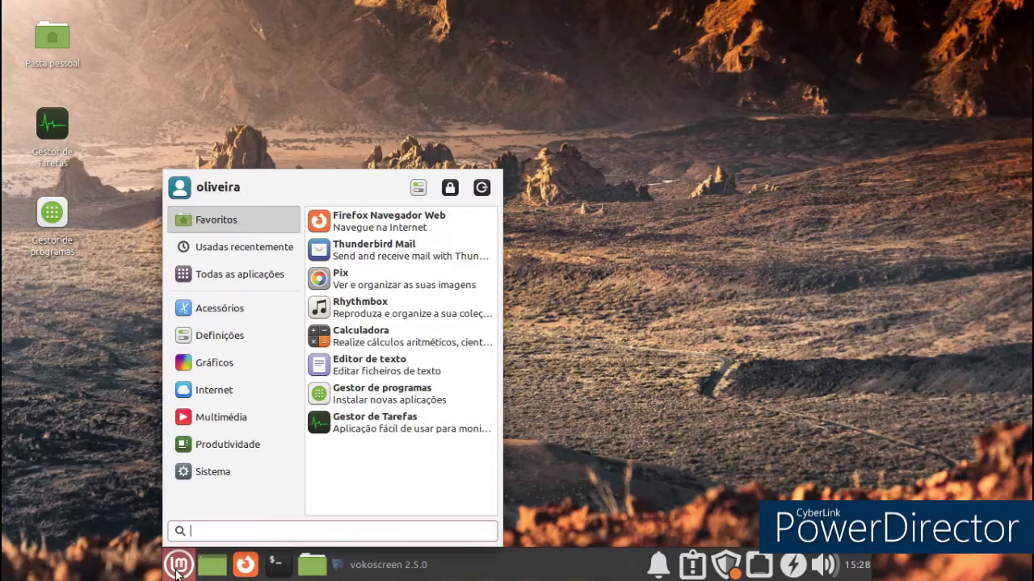
left_click(418, 186)
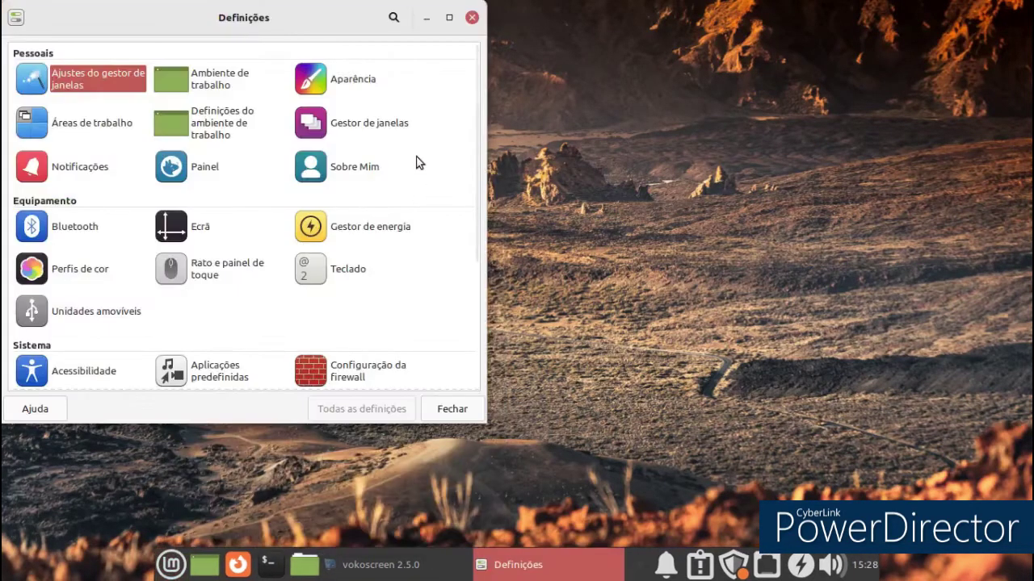
left_click_drag(325, 8, 676, 43)
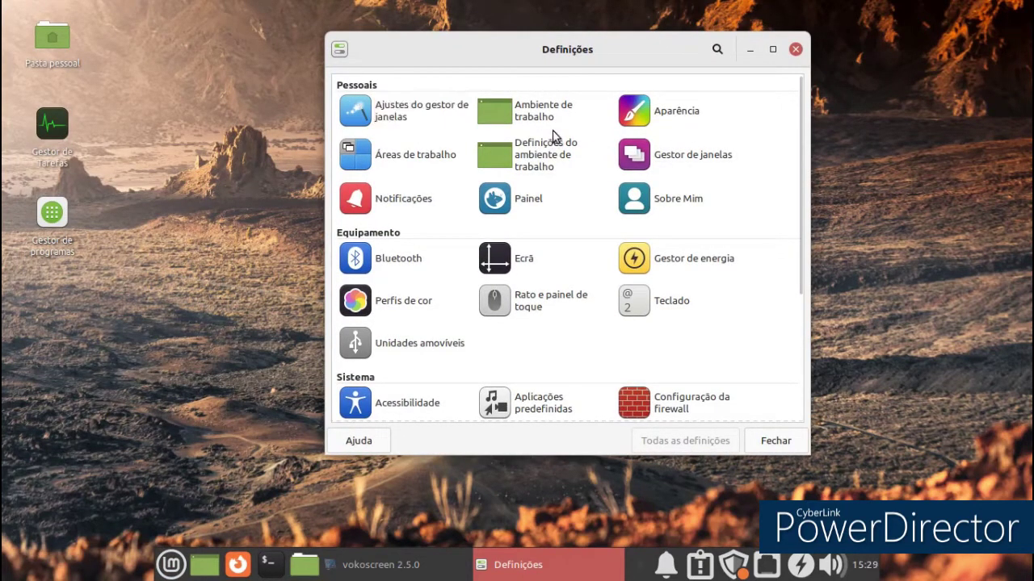
View the Ecrã settings, return to all settings and look through the available categories.
left_click(524, 258)
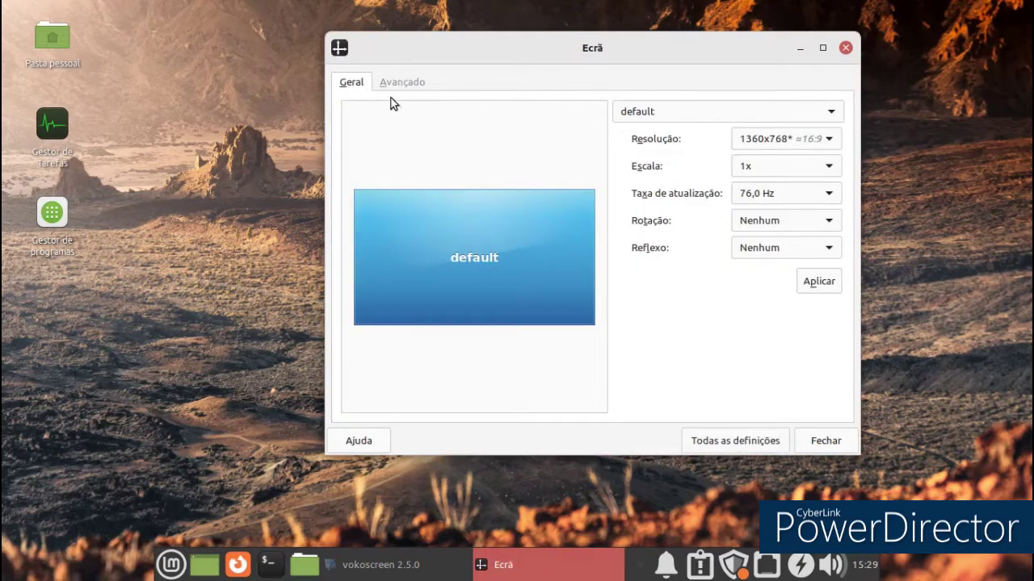
left_click(693, 436)
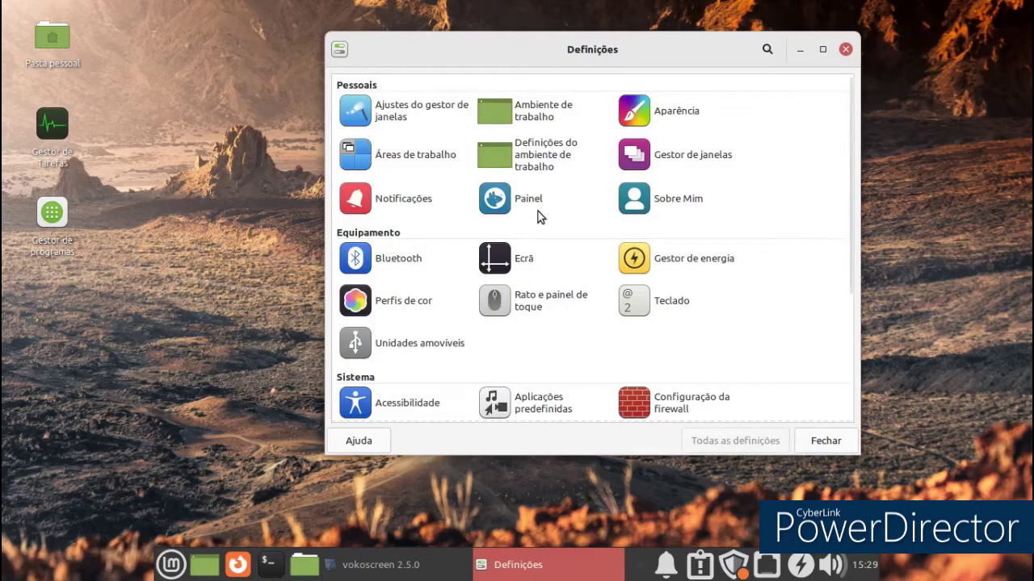
scroll(539, 214, "down", 2)
scroll(541, 213, "down", 3)
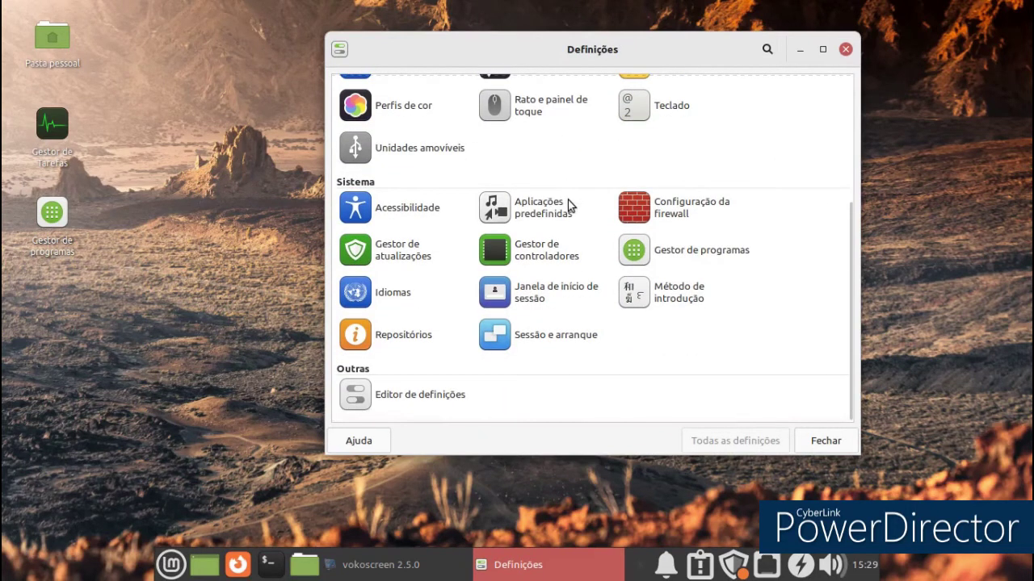
scroll(463, 254, "up", 1)
scroll(461, 264, "up", 3)
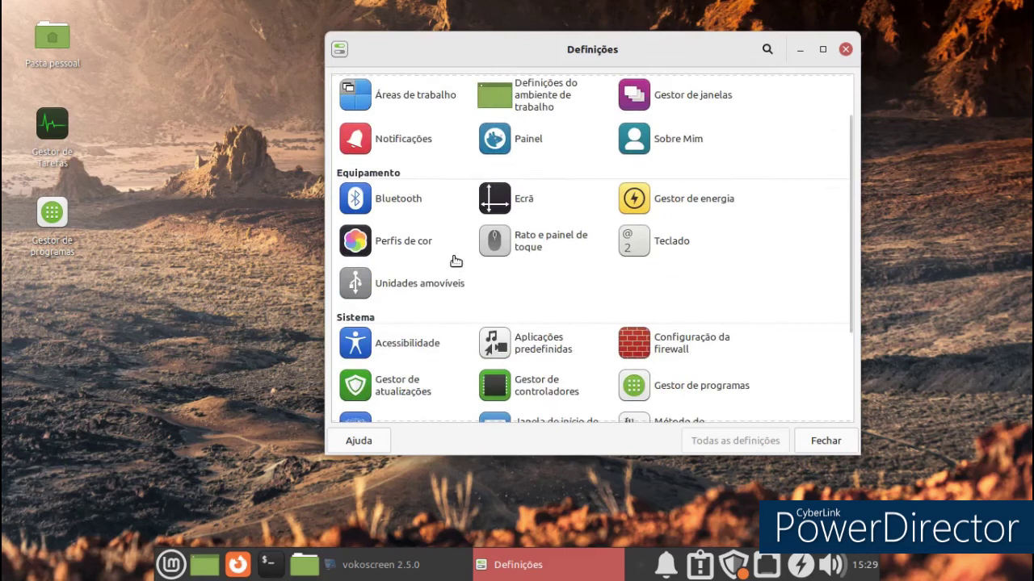
scroll(457, 261, "up", 2)
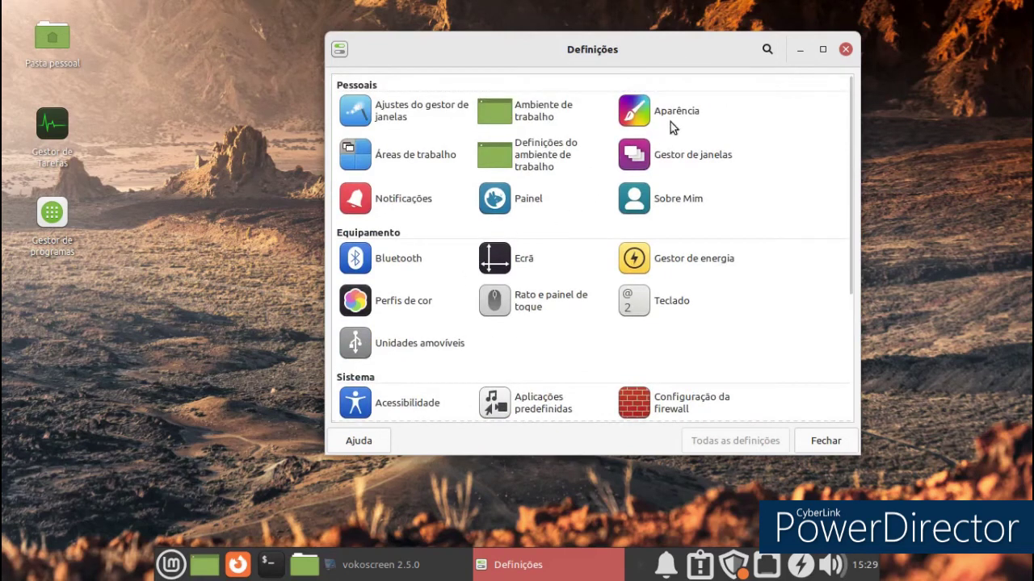
Open the Aparência settings and look through the list of interface styles.
left_click(672, 121)
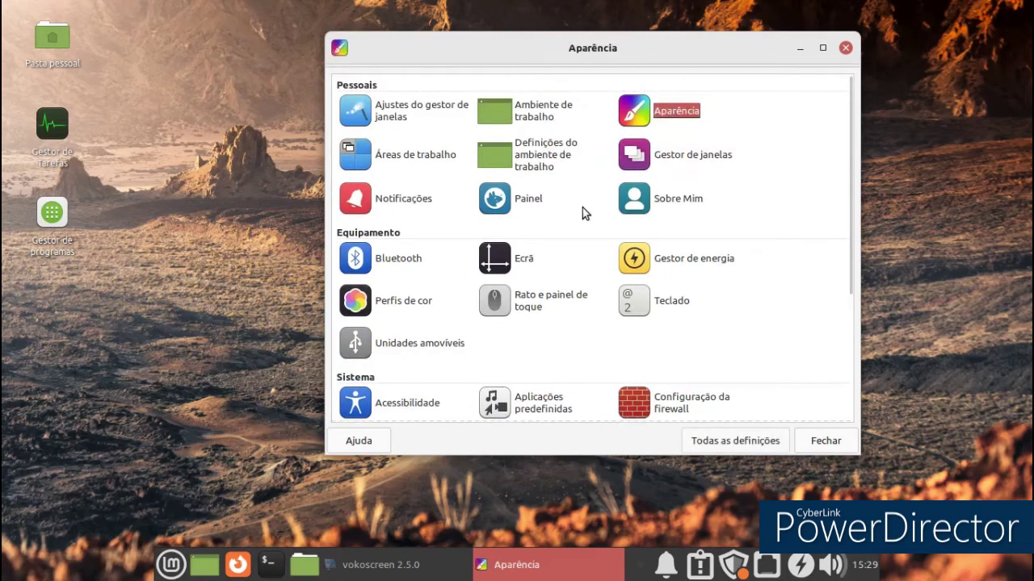
scroll(582, 210, "down", 8)
scroll(581, 212, "up", 5)
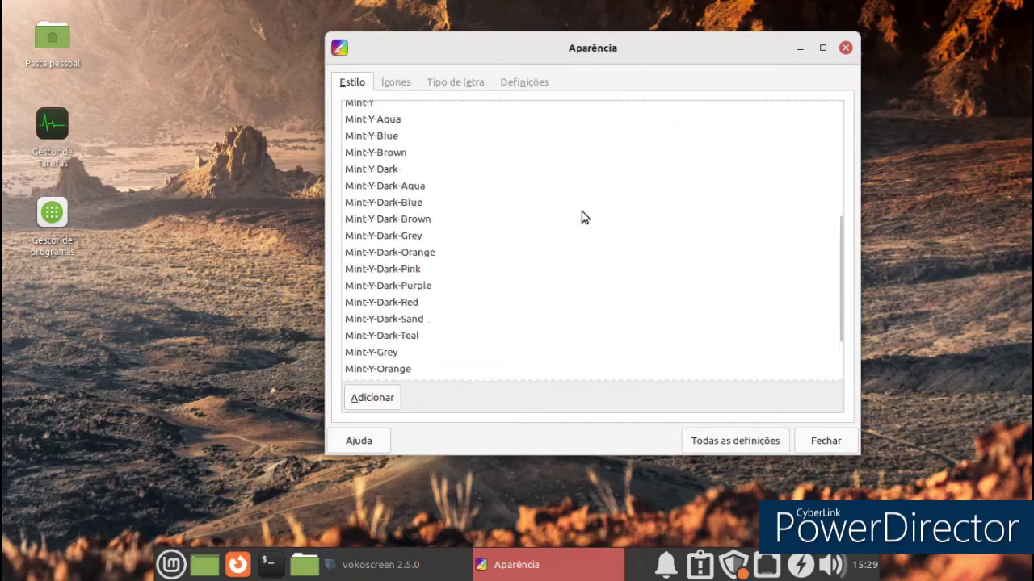
Try out several icon themes in the Aparência settings, including Mint-Y-Orange and Mint-Y-Grey.
left_click(391, 81)
scroll(541, 174, "down", 6)
scroll(541, 178, "down", 4)
left_click(474, 297)
left_click(454, 231)
left_click(446, 192)
left_click(435, 168)
scroll(436, 173, "up", 2)
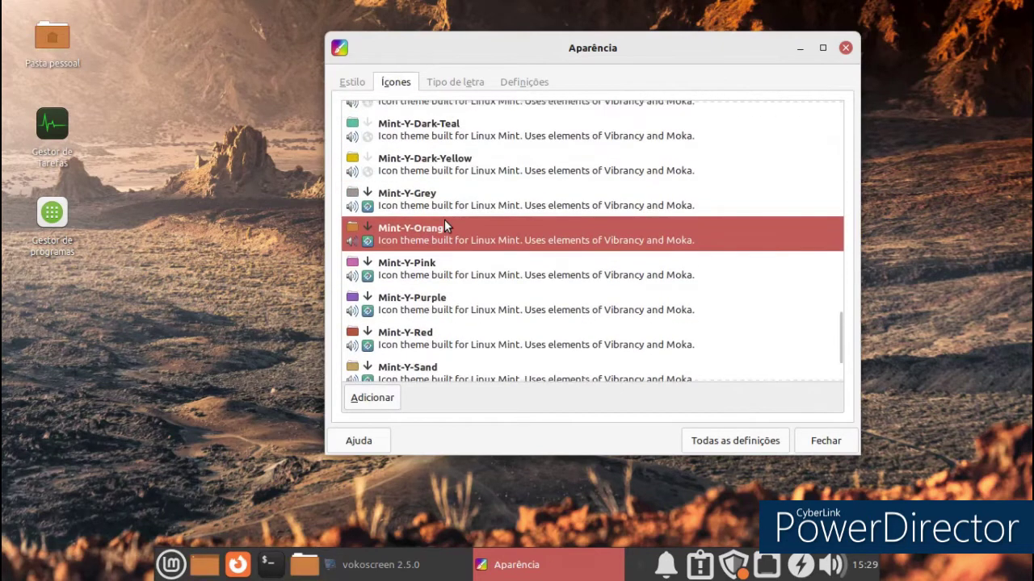
left_click(443, 194)
scroll(446, 193, "up", 1)
left_click(446, 179)
Apply the Mint-X-Dark icon theme and check it in the applications menu.
scroll(444, 198, "up", 3)
scroll(446, 210, "up", 8)
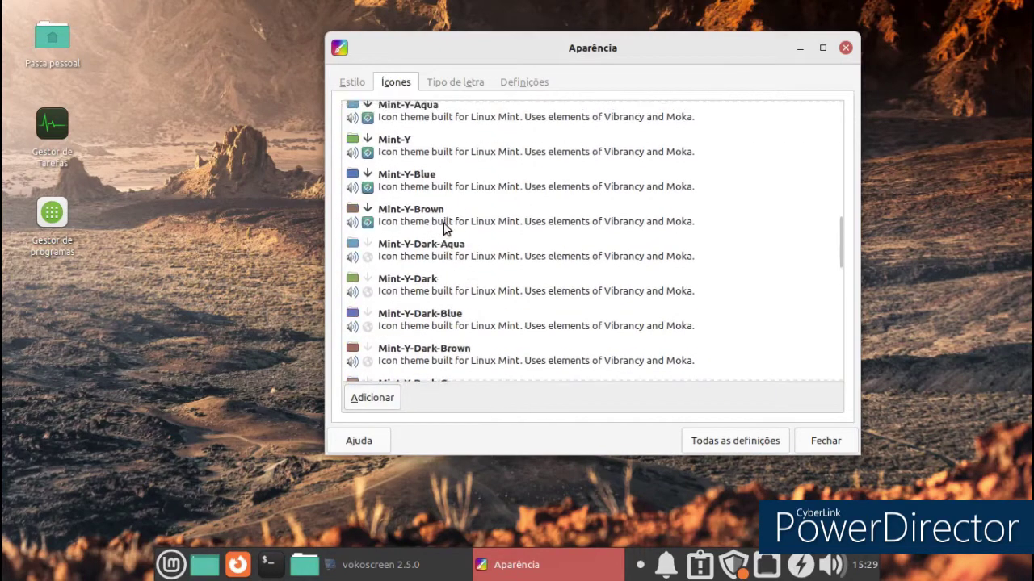
scroll(444, 230, "up", 7)
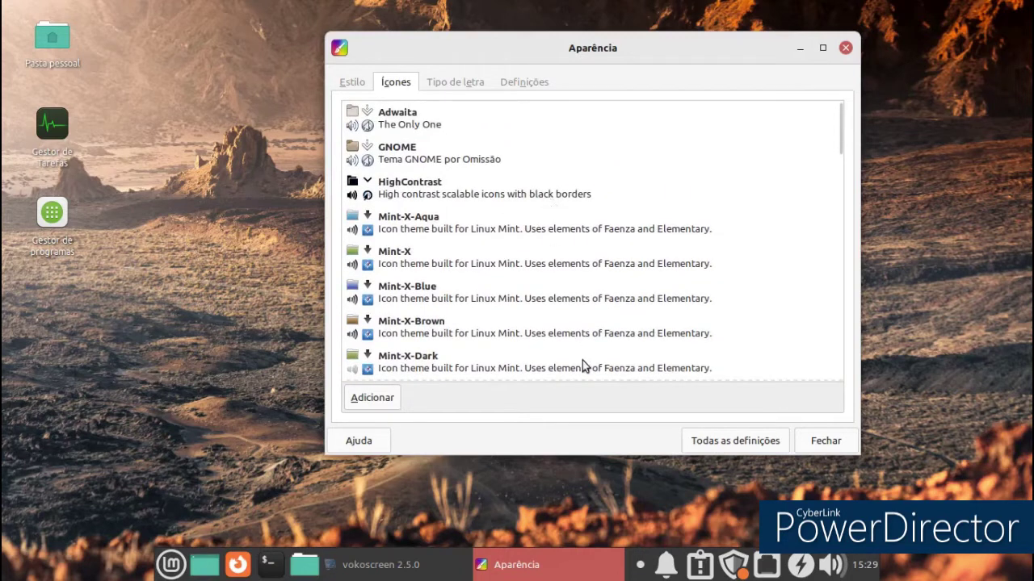
left_click(439, 354)
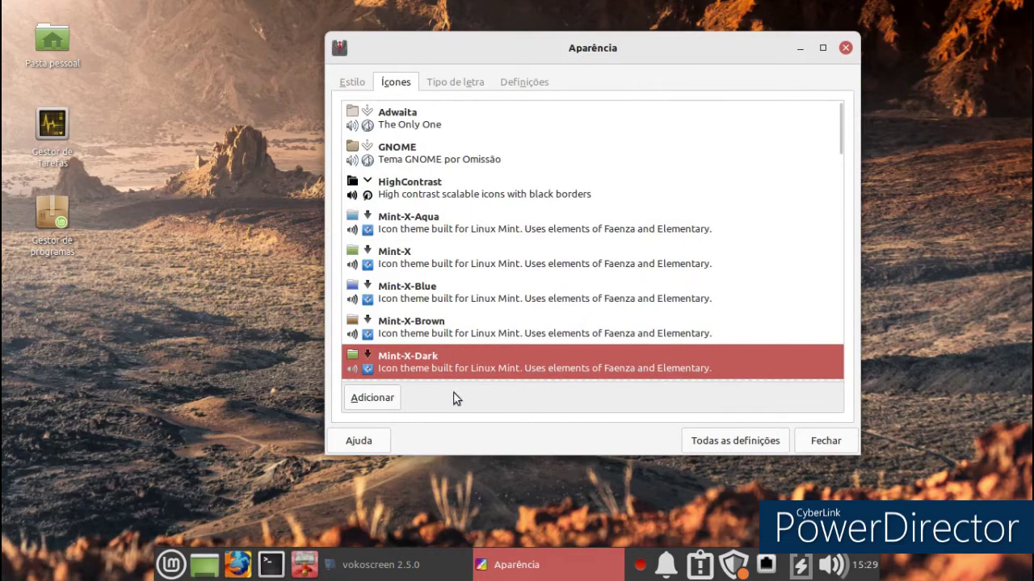
left_click(176, 562)
left_click(620, 386)
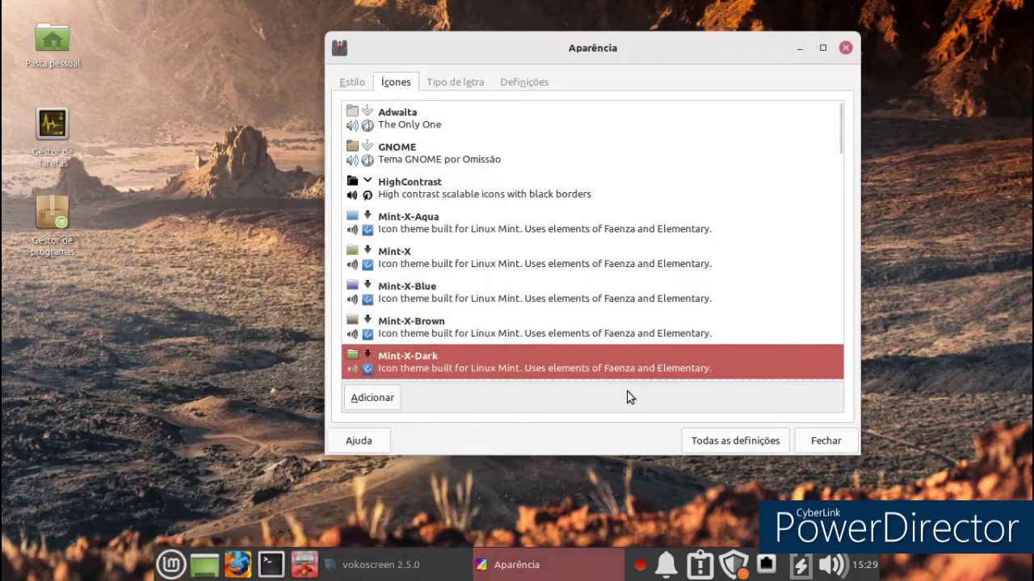
Return to all settings, briefly revisit Aparência and look through the settings categories with the new icons.
left_click(687, 443)
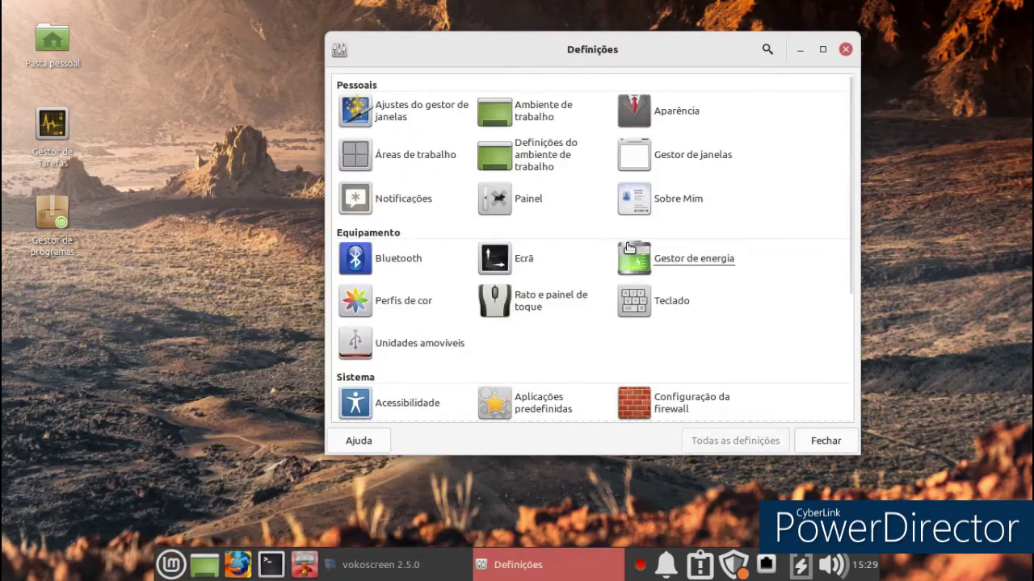
left_click(686, 122)
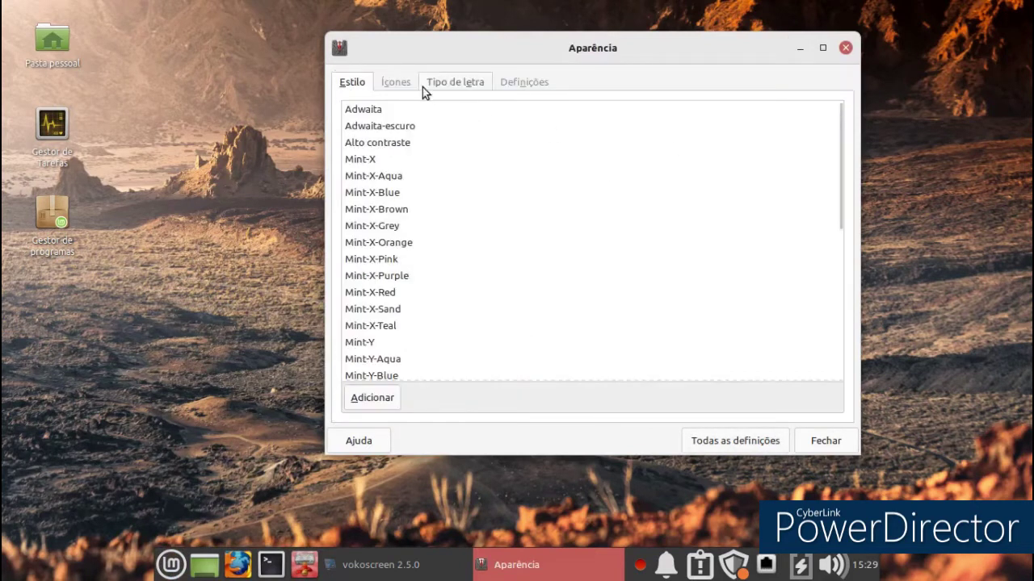
left_click(701, 436)
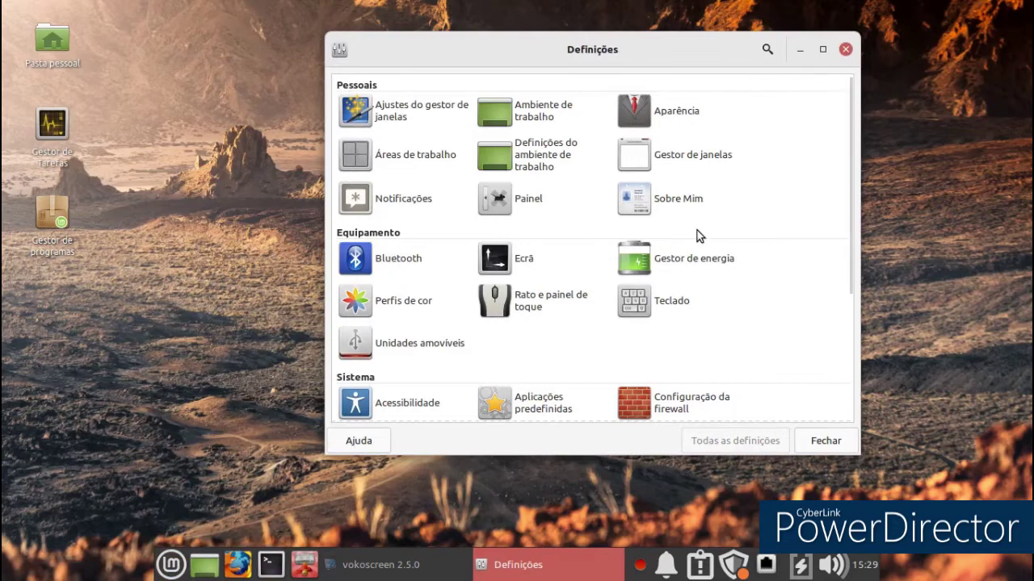
scroll(685, 232, "down", 2)
scroll(685, 234, "down", 2)
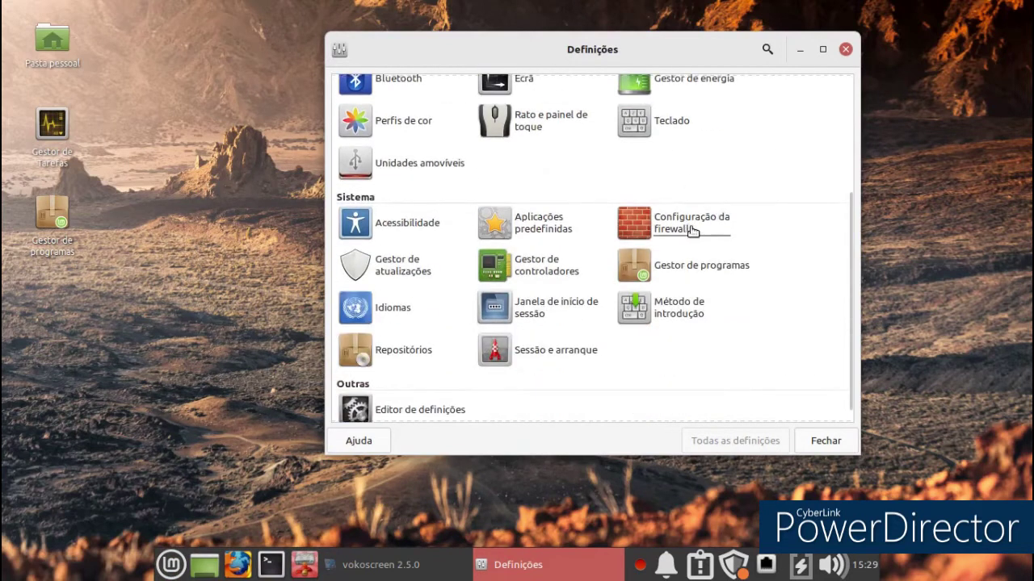
scroll(708, 233, "down", 1)
scroll(719, 283, "up", 2)
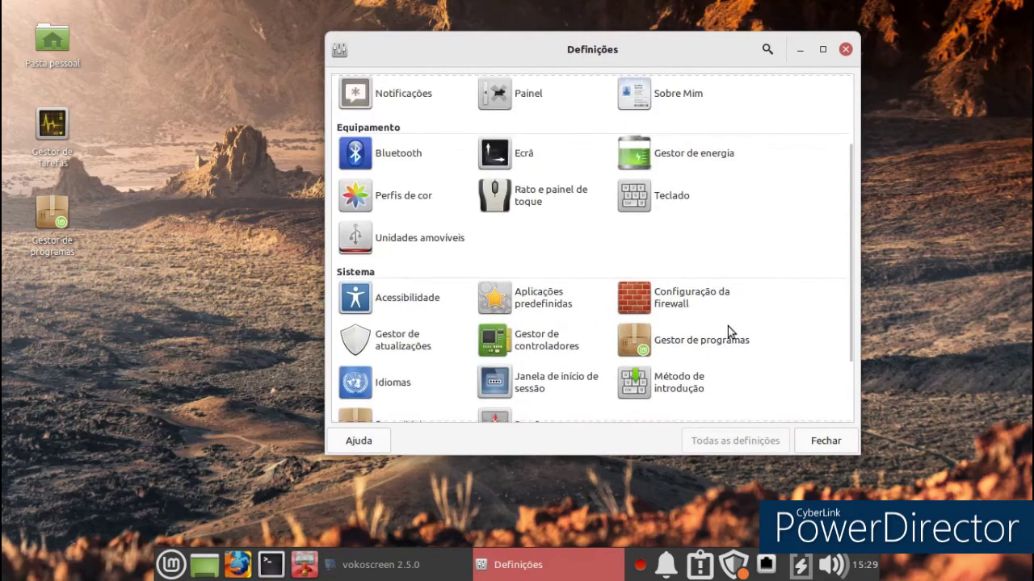
scroll(730, 336, "up", 2)
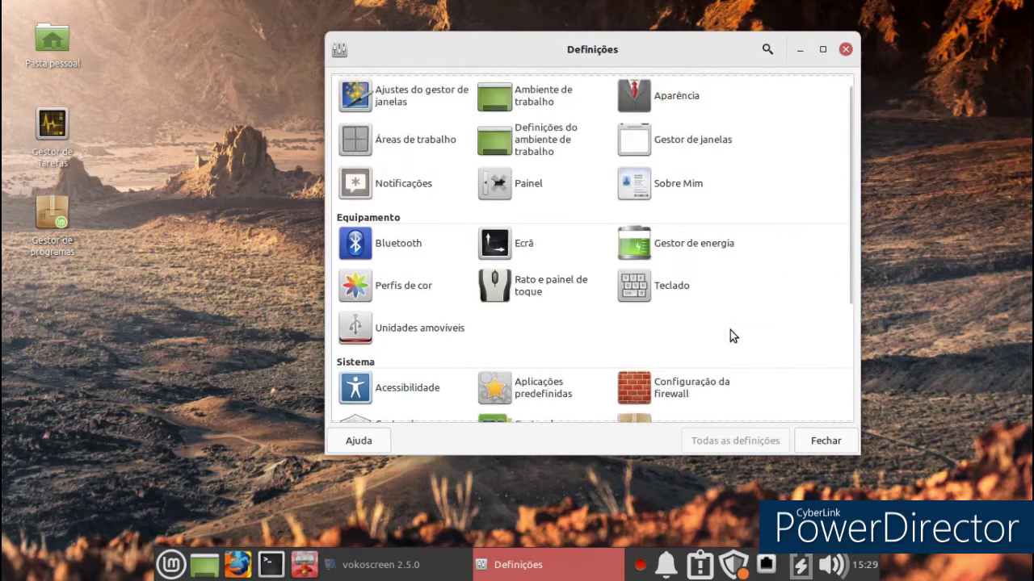
scroll(730, 331, "up", 1)
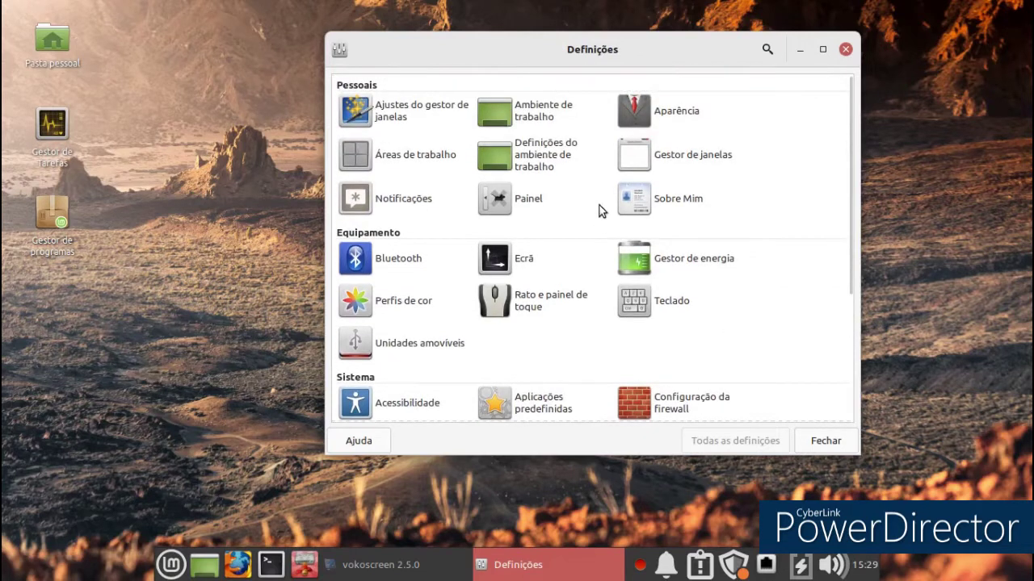
Open the Gestor de janelas settings and try the Mint-Y-Dark-Brown, Mint-Y-Dark-Orange and Mint-Y-Dark-Purple window themes.
left_click(667, 166)
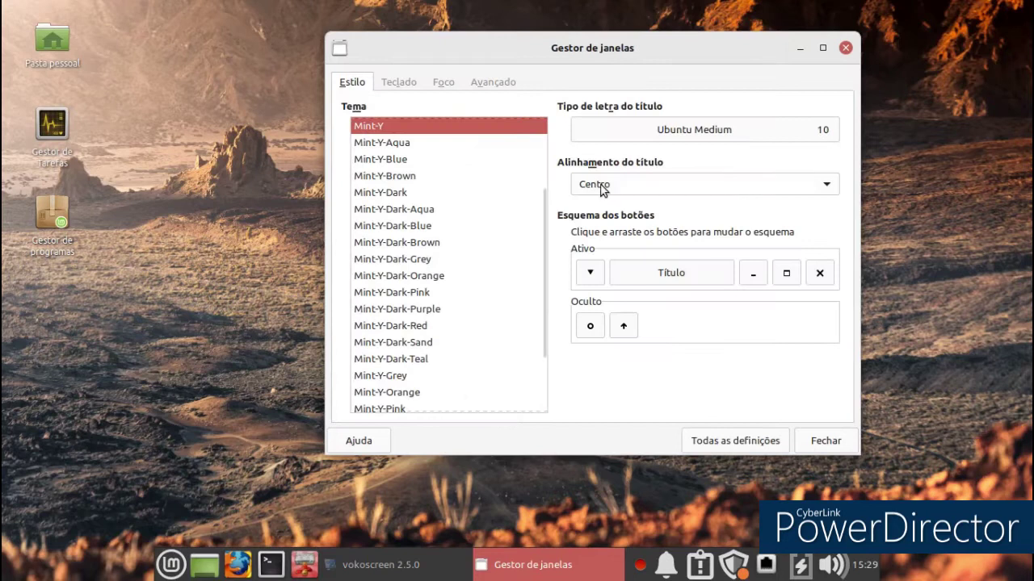
left_click(426, 243)
left_click(395, 278)
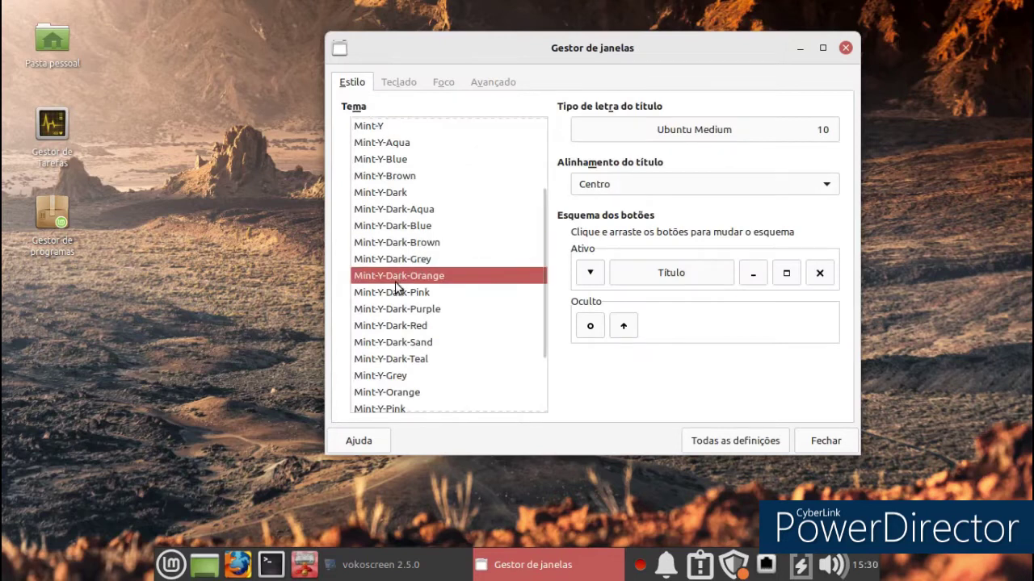
scroll(397, 266, "down", 2)
left_click(415, 233)
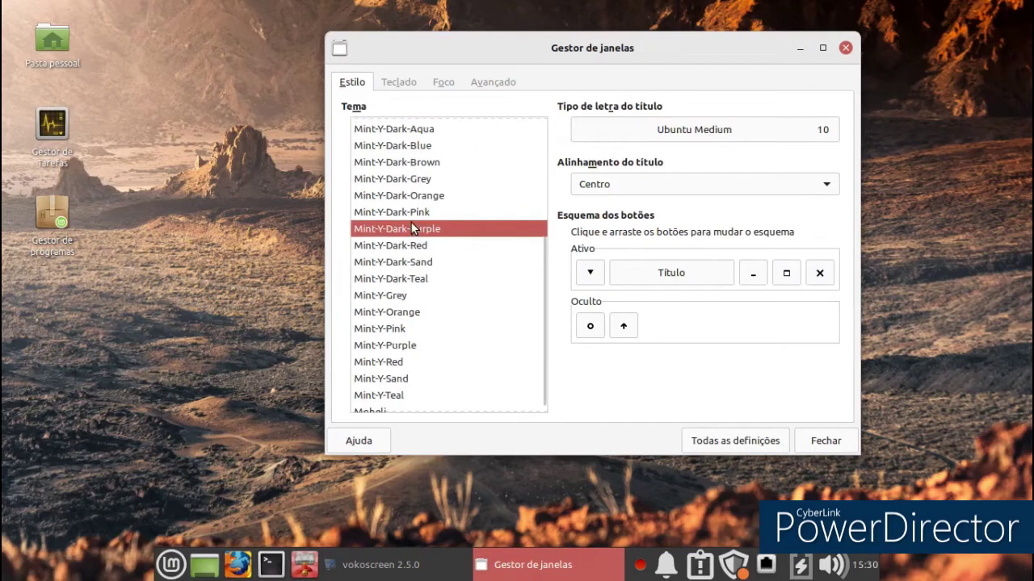
Set the window theme to Mint-Y-Dark-Orange and return to all settings.
left_click(406, 197)
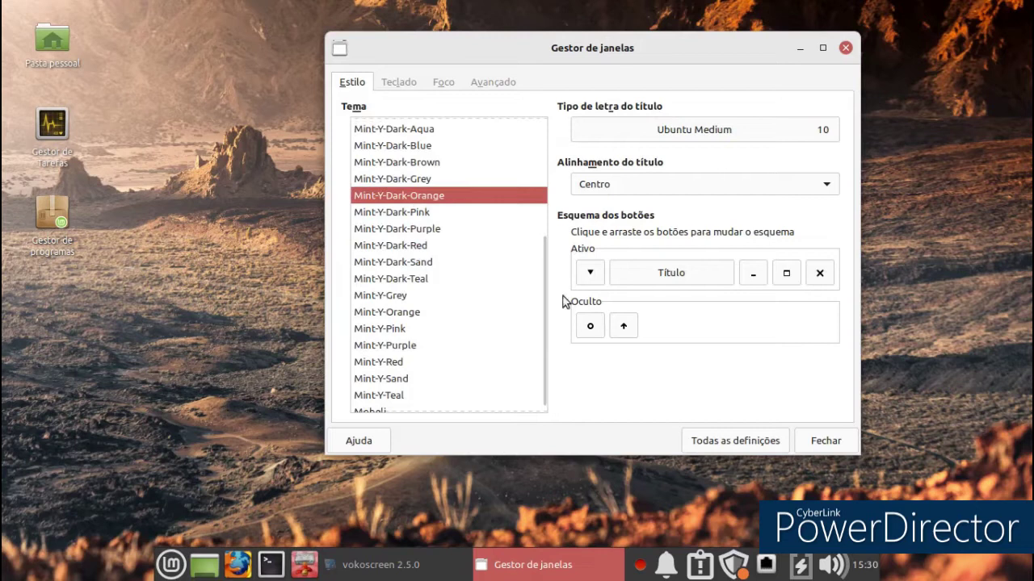
left_click(773, 442)
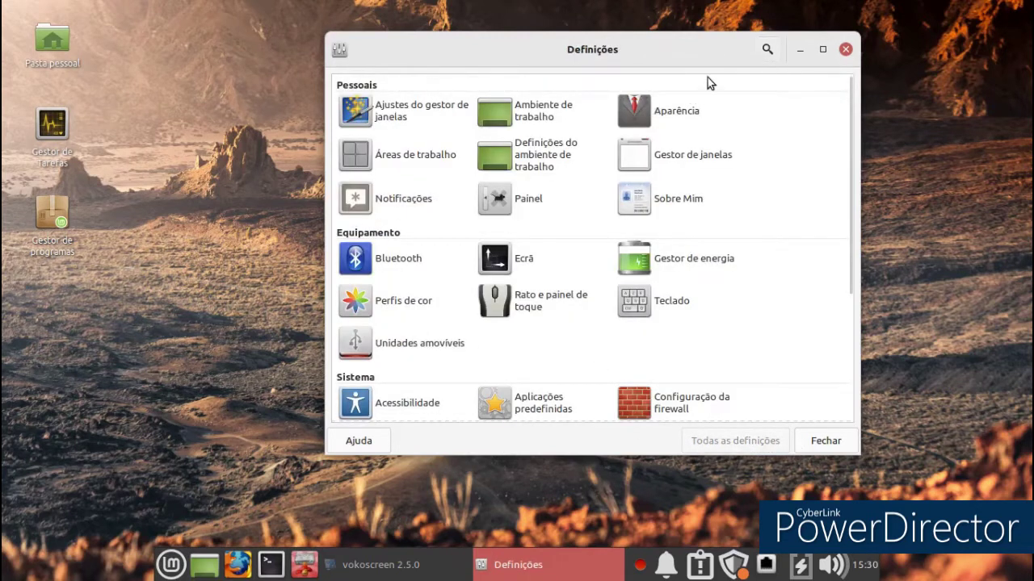
Look through the Sistema settings, cancel the authentication request for Repositórios and close the settings window.
scroll(589, 178, "down", 5)
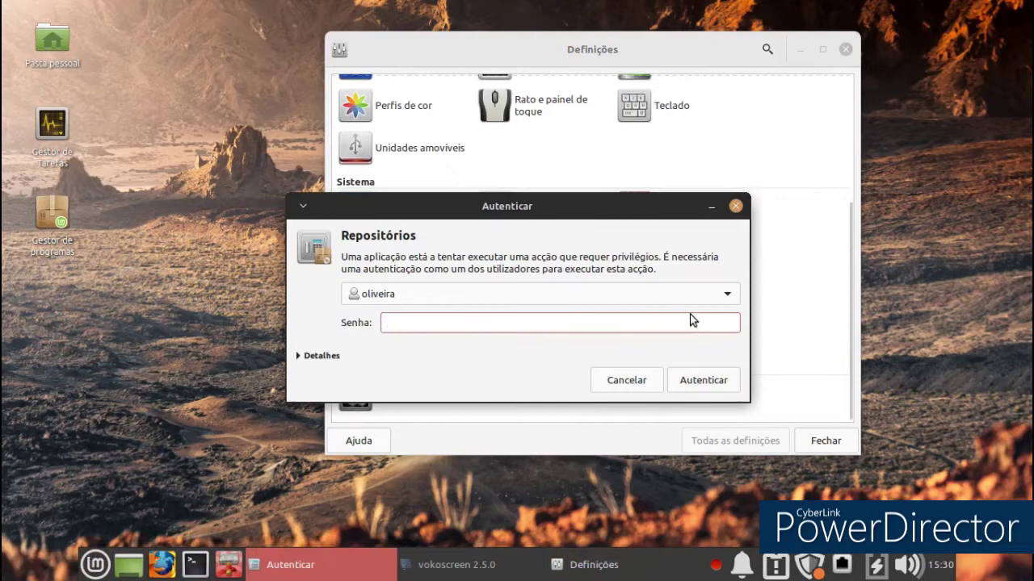
left_click(635, 381)
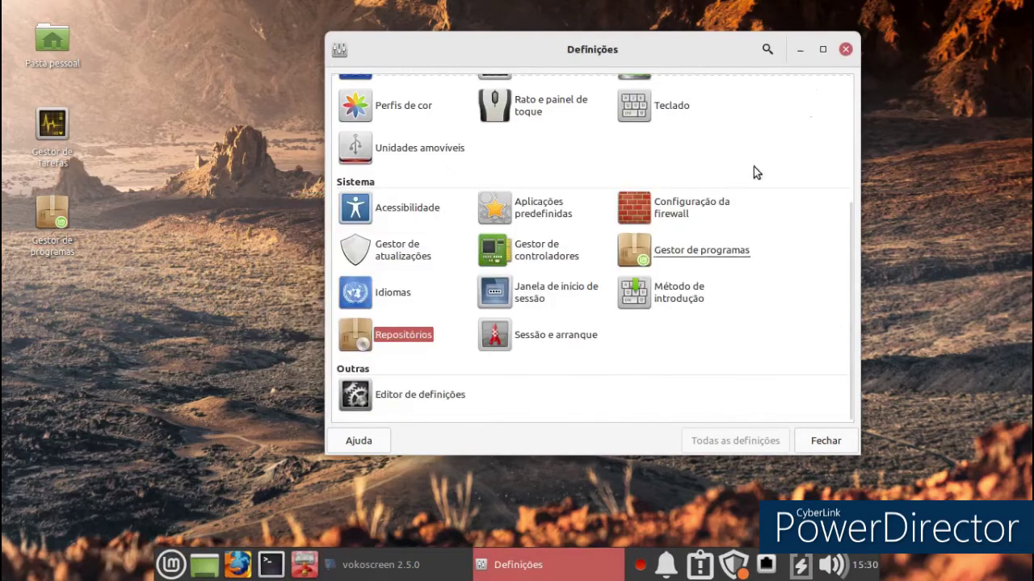
left_click(845, 50)
Launch Firefox from the favourite applications, view its welcome page and close the browser.
left_click(179, 564)
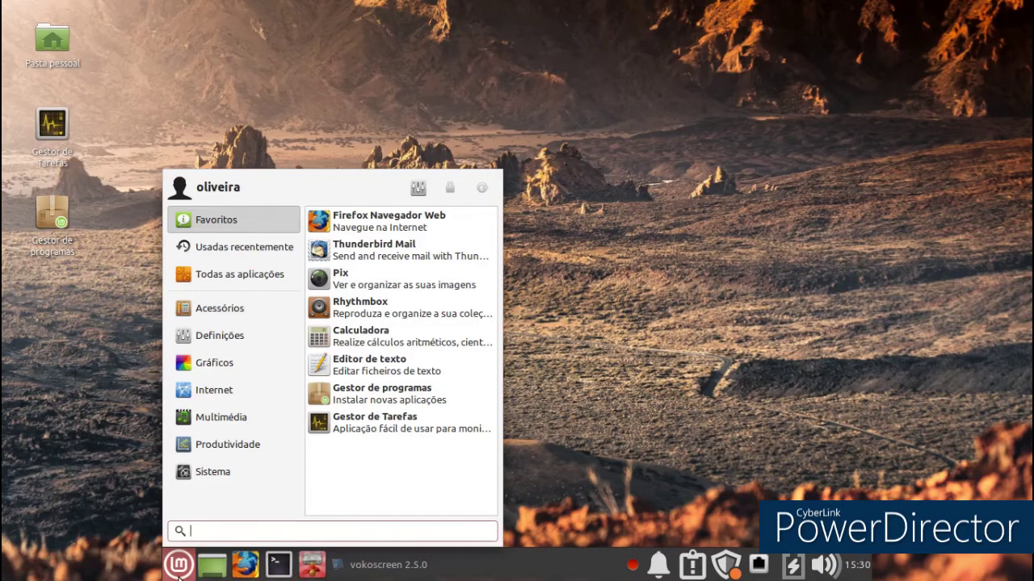
left_click(343, 232)
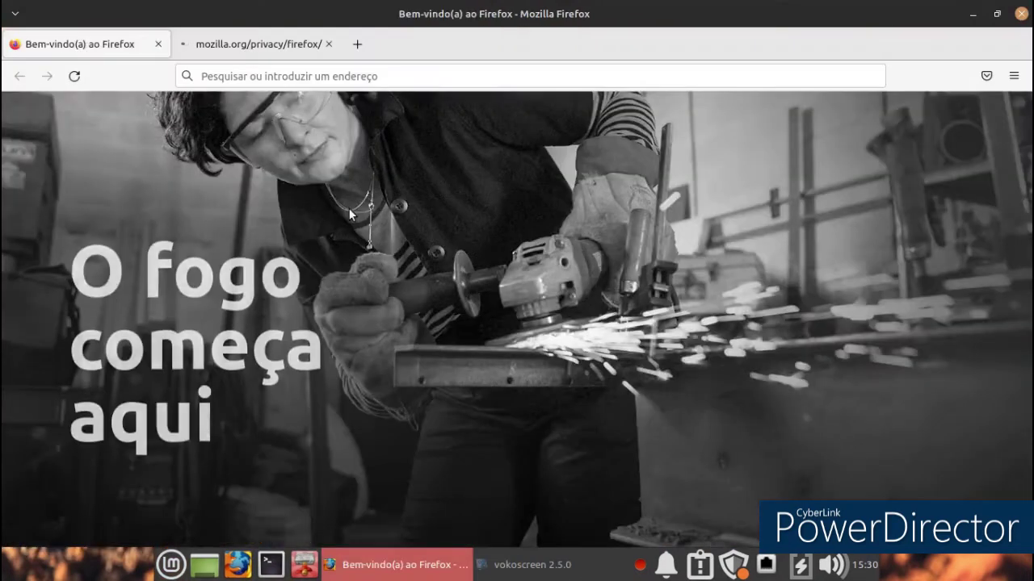
left_click(1021, 13)
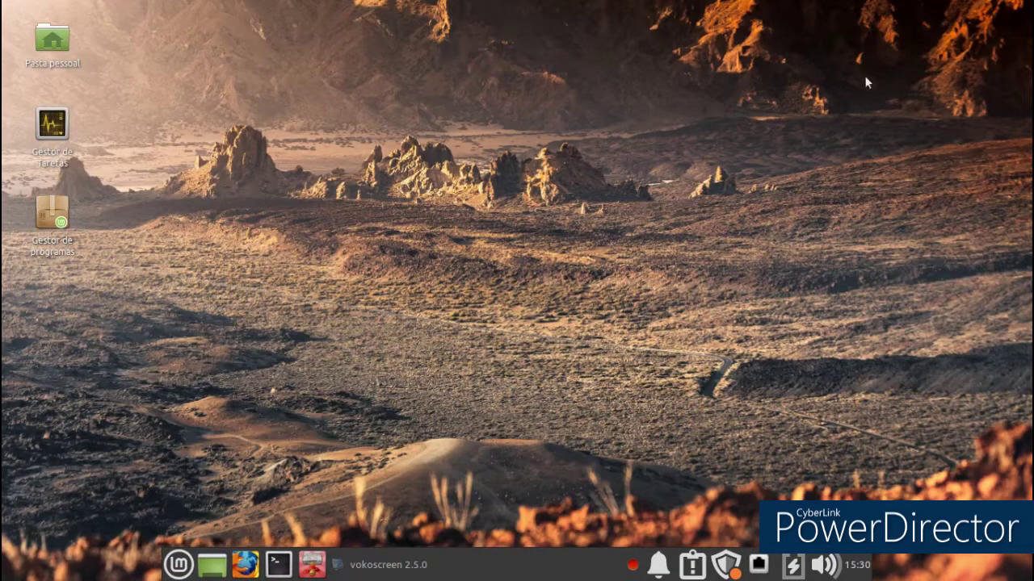
Browse the Internet and Multimédia application categories, launch Hypnotix and move its window towards the middle of the desktop.
left_click(178, 564)
mouse_move(238, 389)
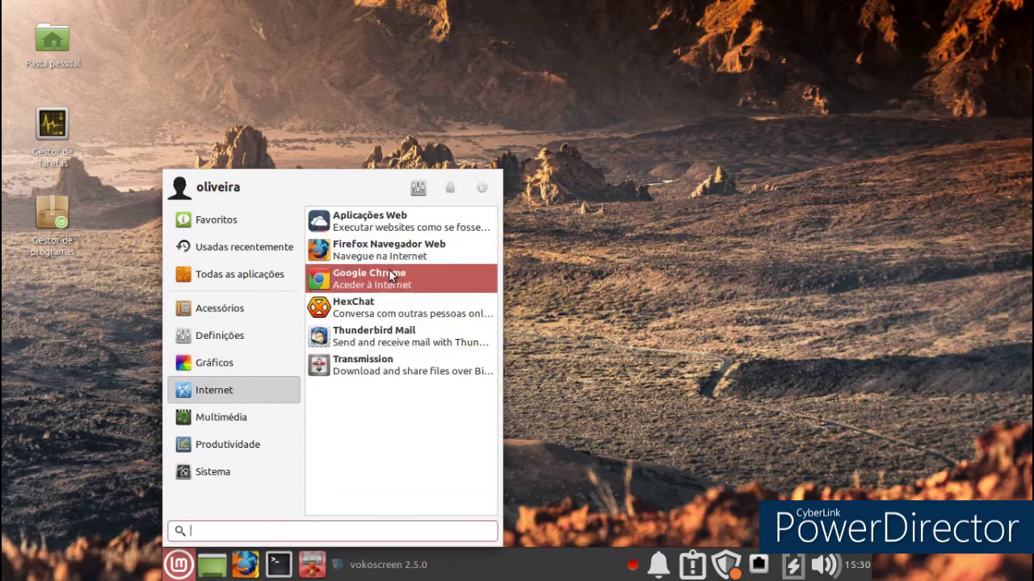
mouse_move(247, 330)
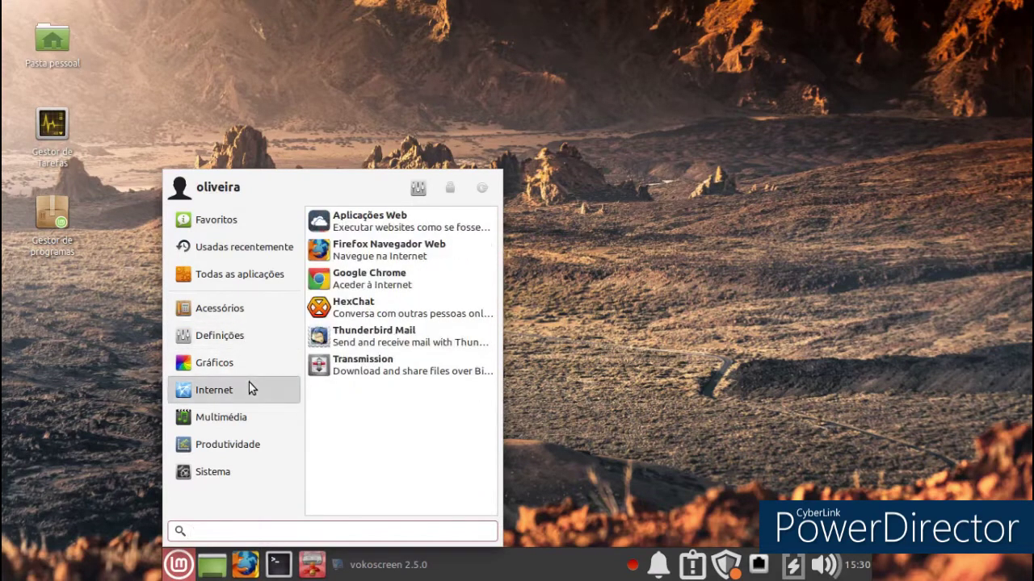
mouse_move(243, 413)
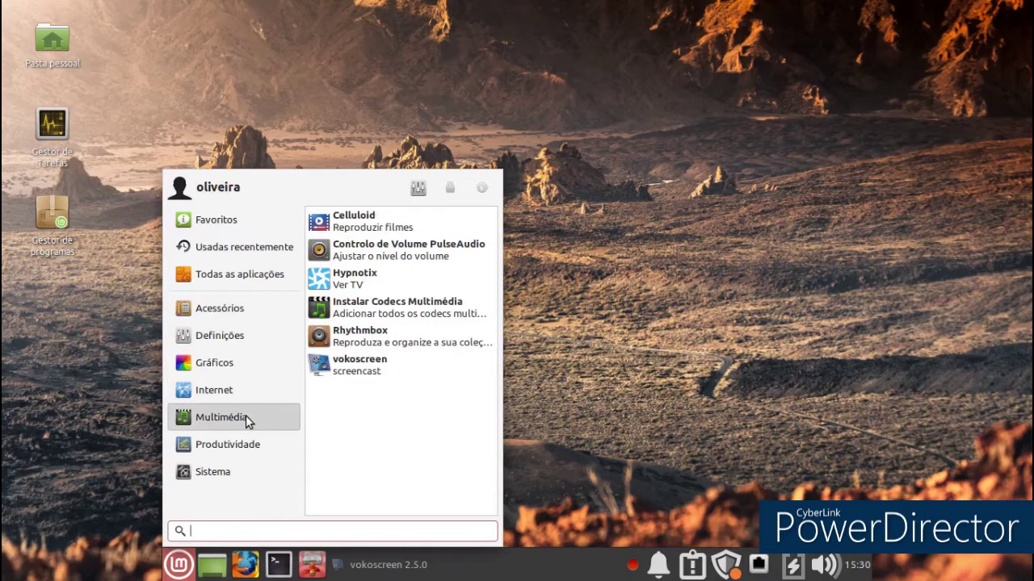
left_click(371, 284)
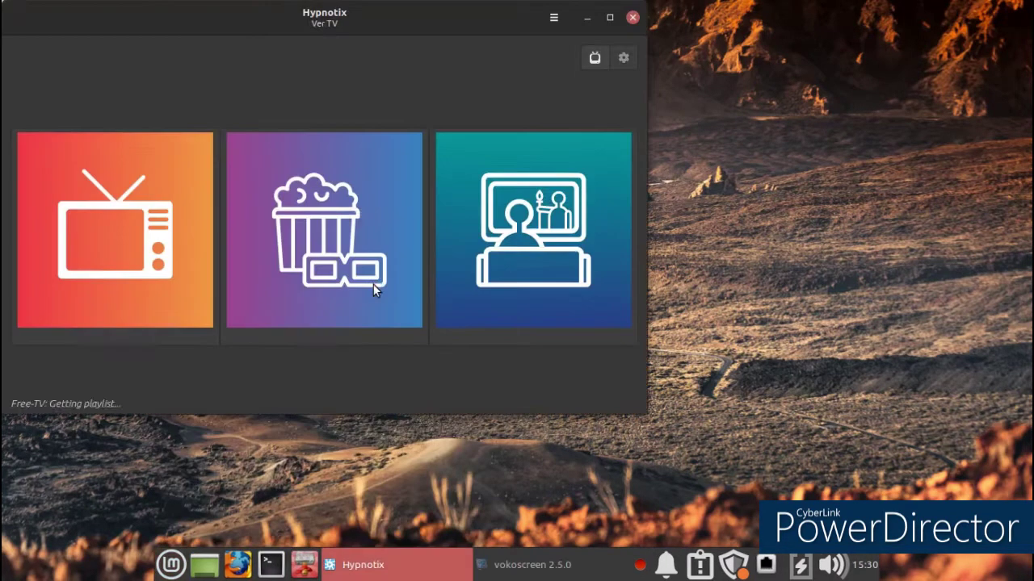
left_click_drag(412, 22, 651, 72)
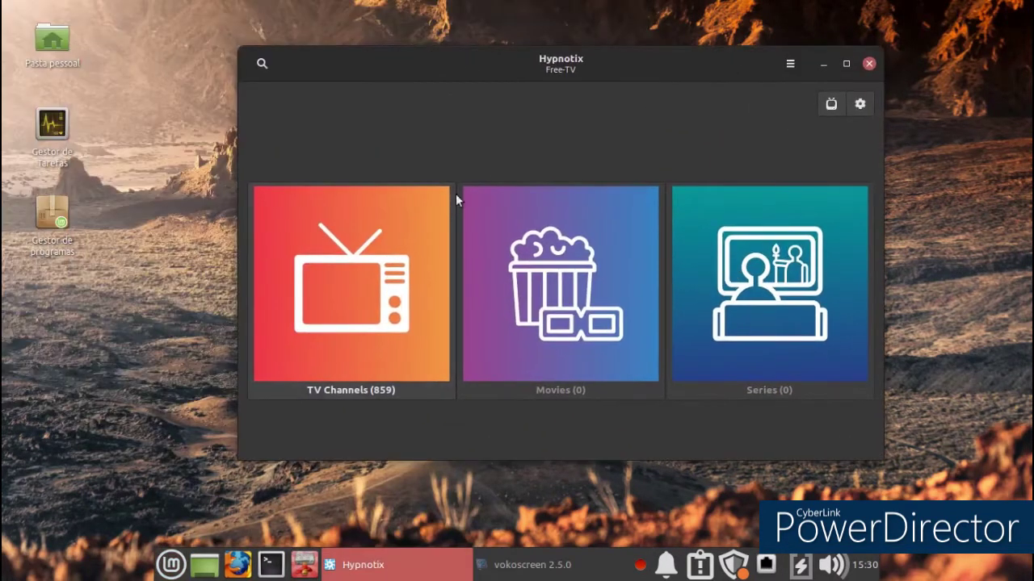
Open the UK TV channels in Hypnotix, try to play ITV 3 and close the application.
left_click(374, 333)
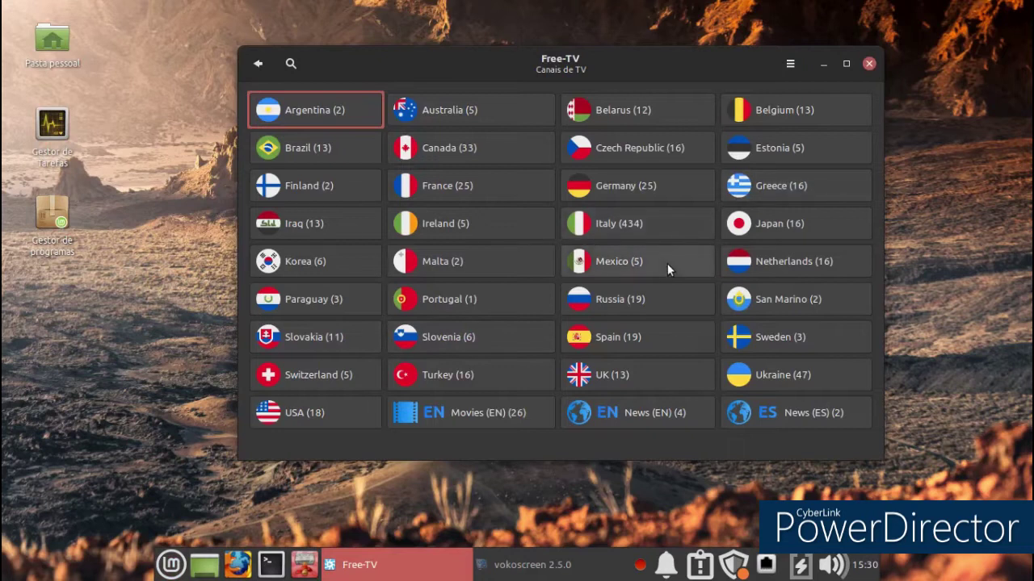
left_click(663, 368)
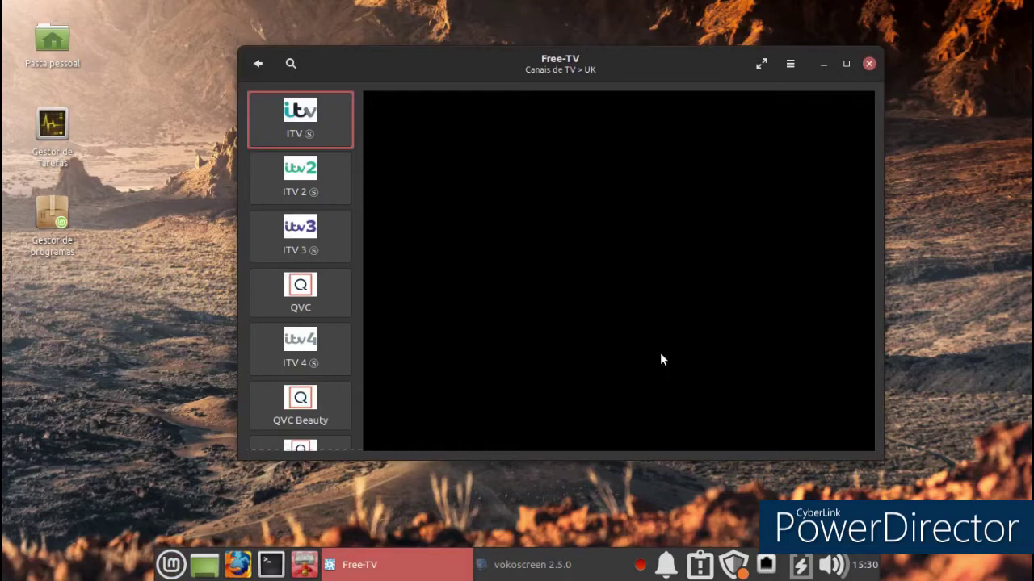
left_click(297, 226)
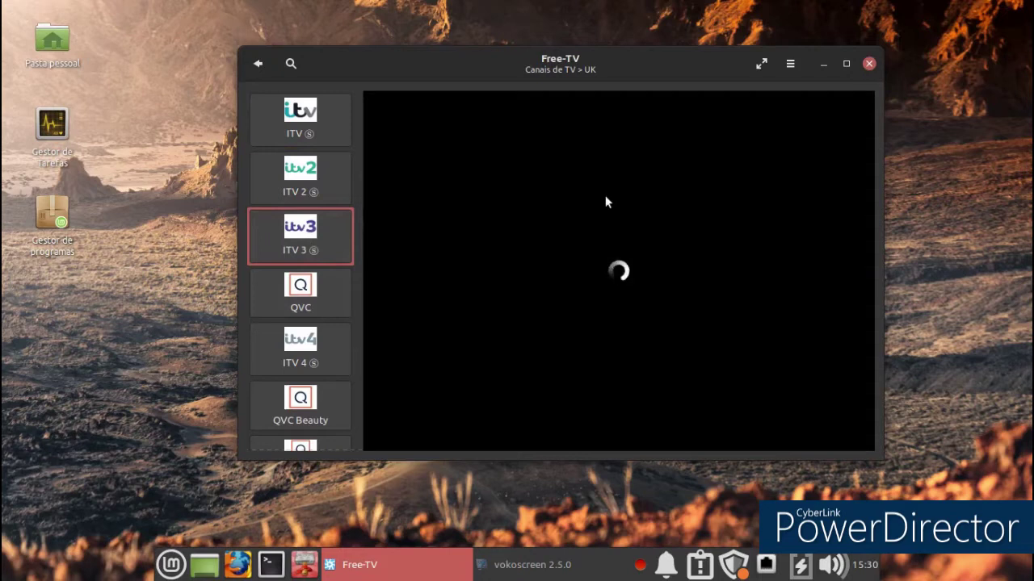
left_click(869, 64)
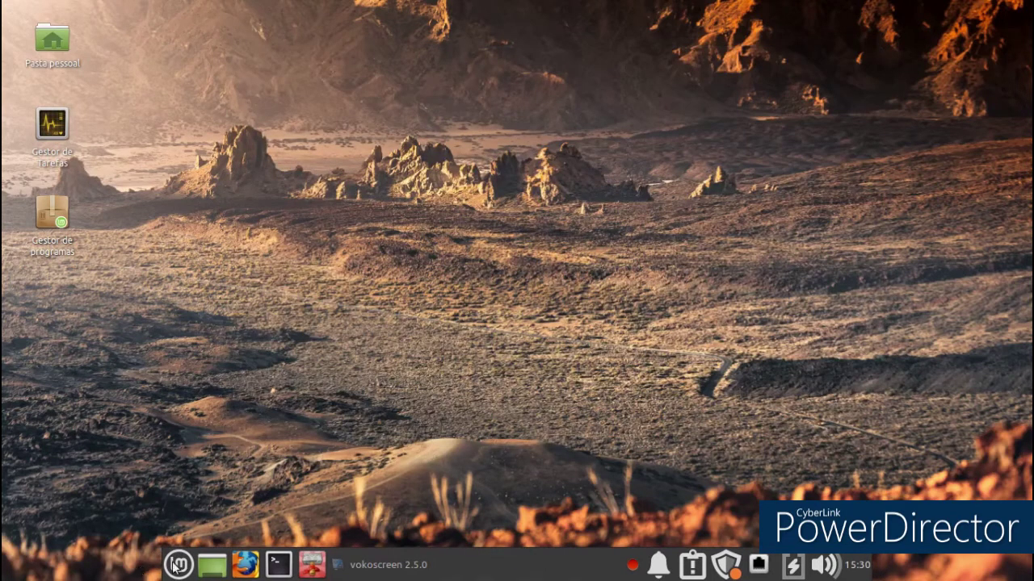
Open Firefox and search Google for "gnome look".
left_click(408, 561)
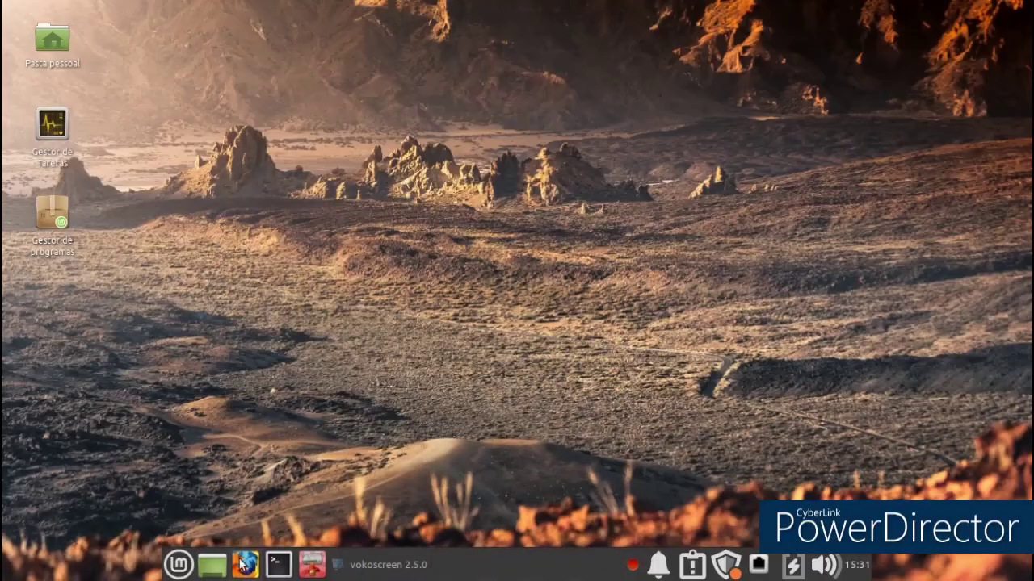
left_click(238, 564)
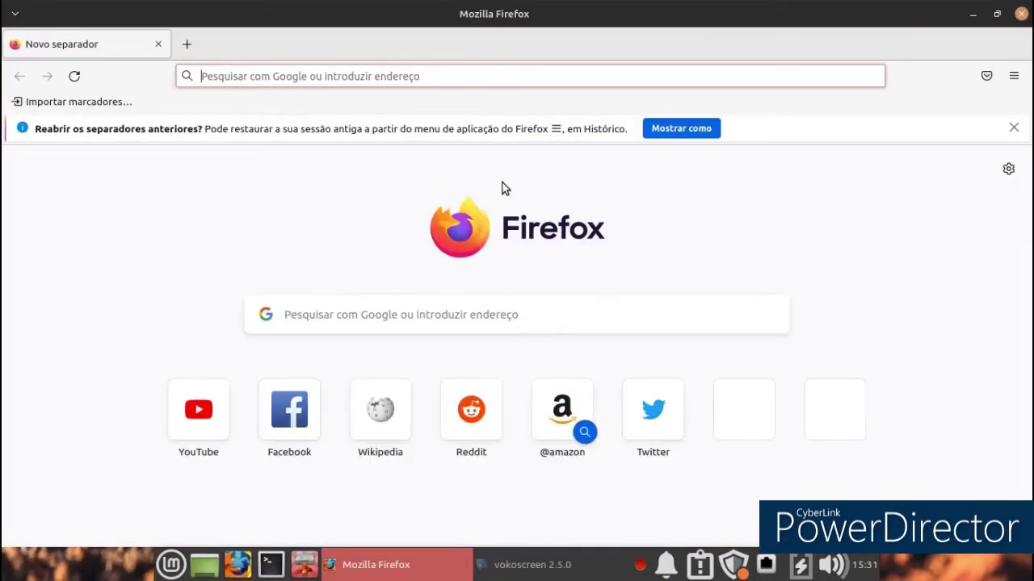
type("gnome")
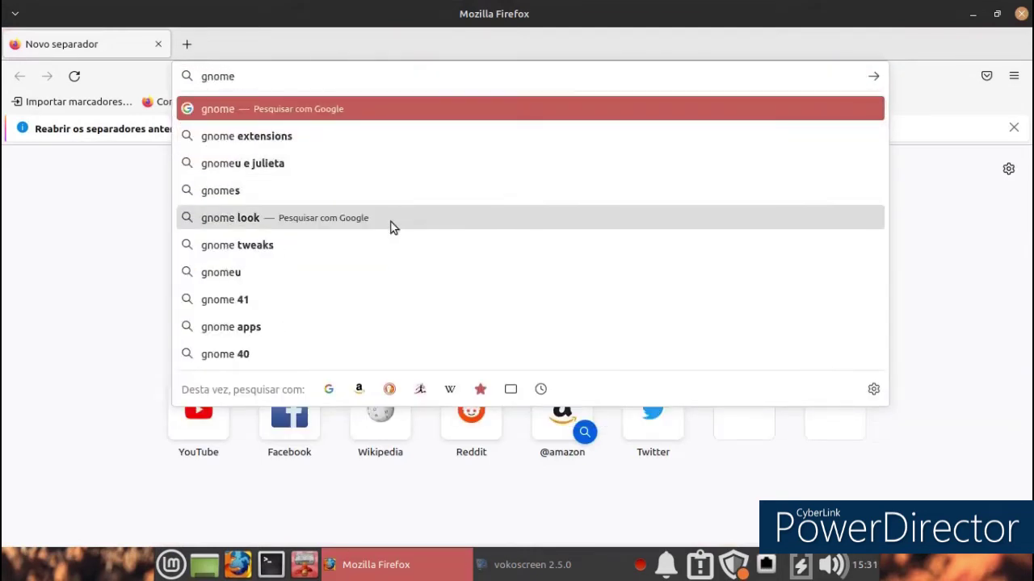
left_click(388, 220)
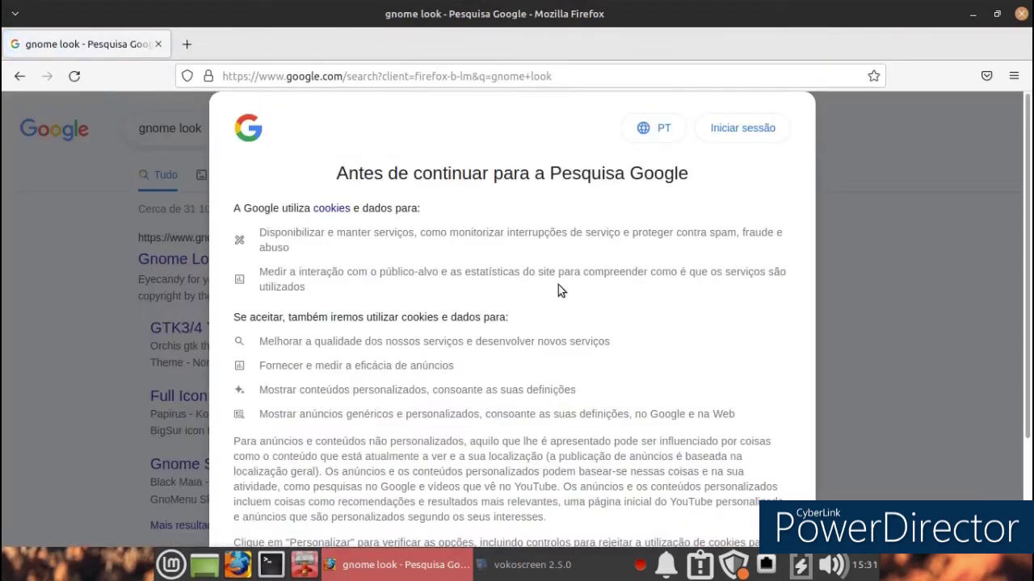
Dismiss Google's cookie consent notice and open the Gnome Look website from the search results.
scroll(562, 291, "down", 5)
left_click(736, 509)
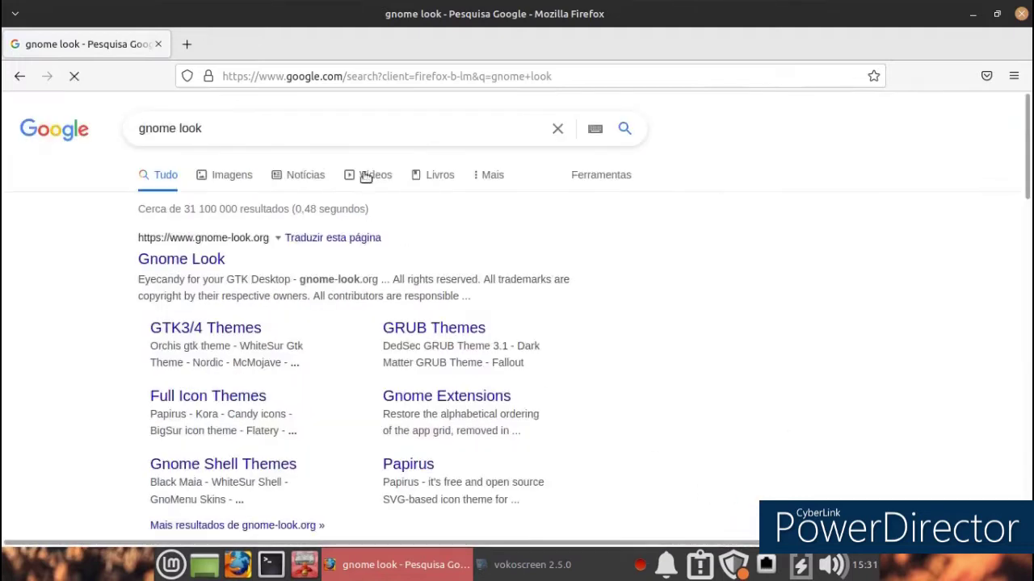
left_click(194, 260)
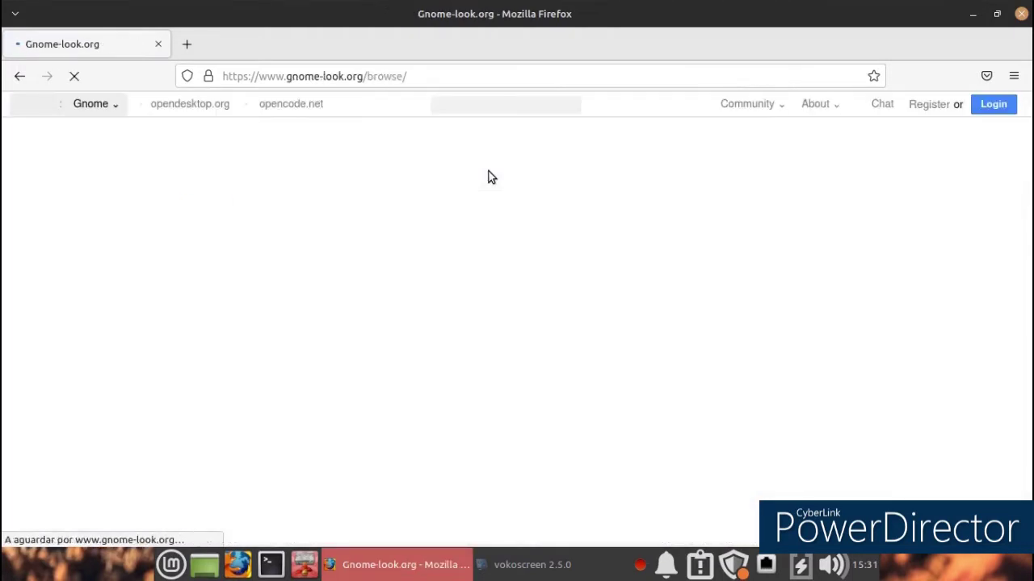
Browse the latest themes on Gnome-look.org and open the page of the Otis GTK3/4 theme.
scroll(487, 173, "down", 3)
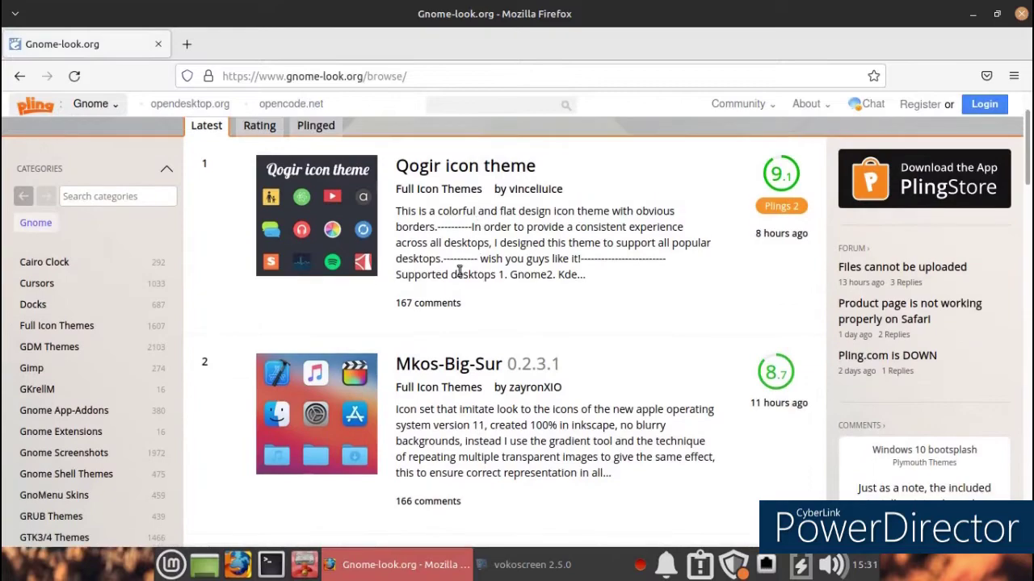
scroll(453, 173, "down", 10)
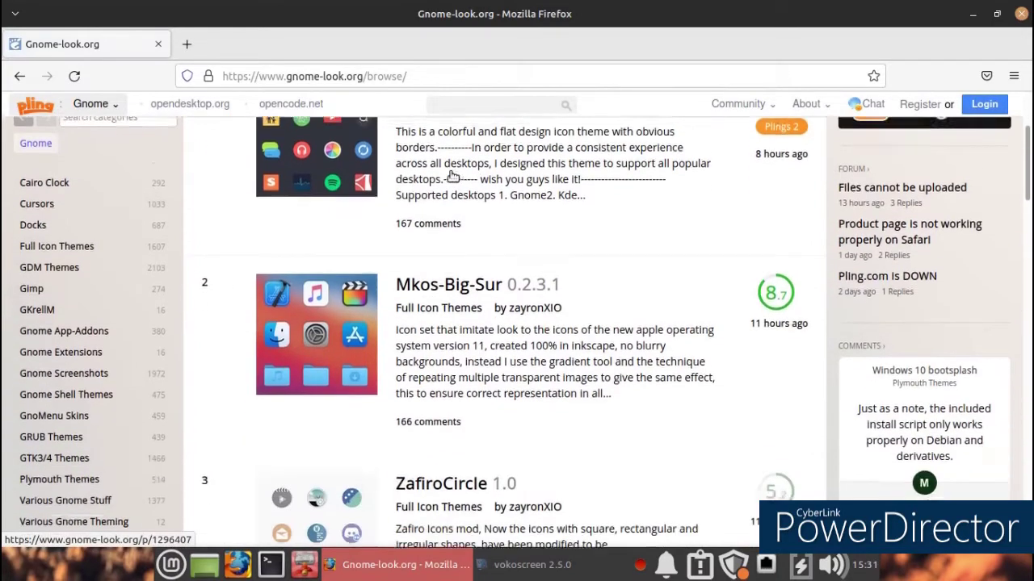
scroll(447, 189, "down", 5)
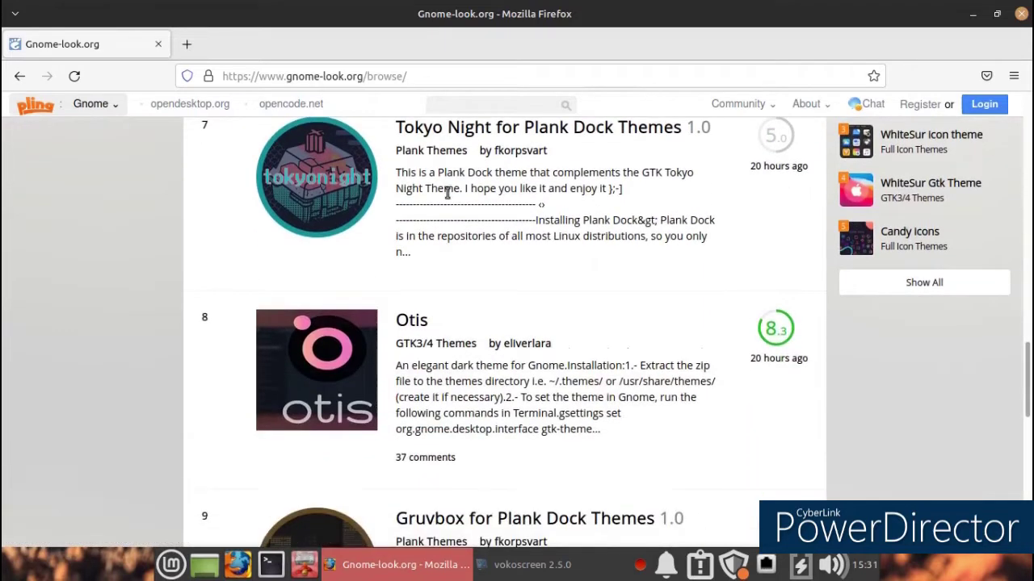
scroll(446, 194, "down", 2)
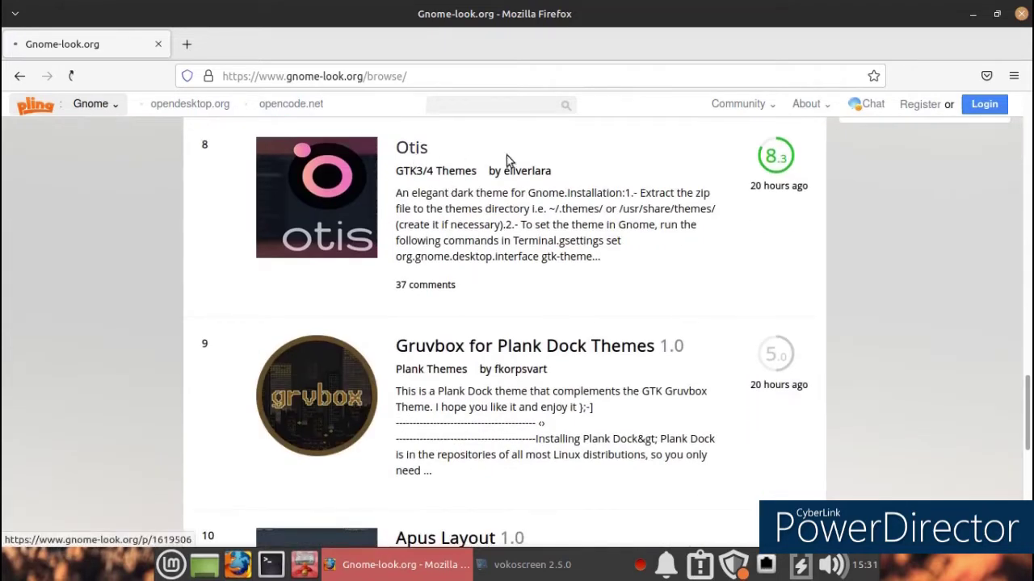
left_click(477, 166)
Review the Otis theme's preview and installation instructions, and show its list of downloadable files.
scroll(442, 179, "down", 3)
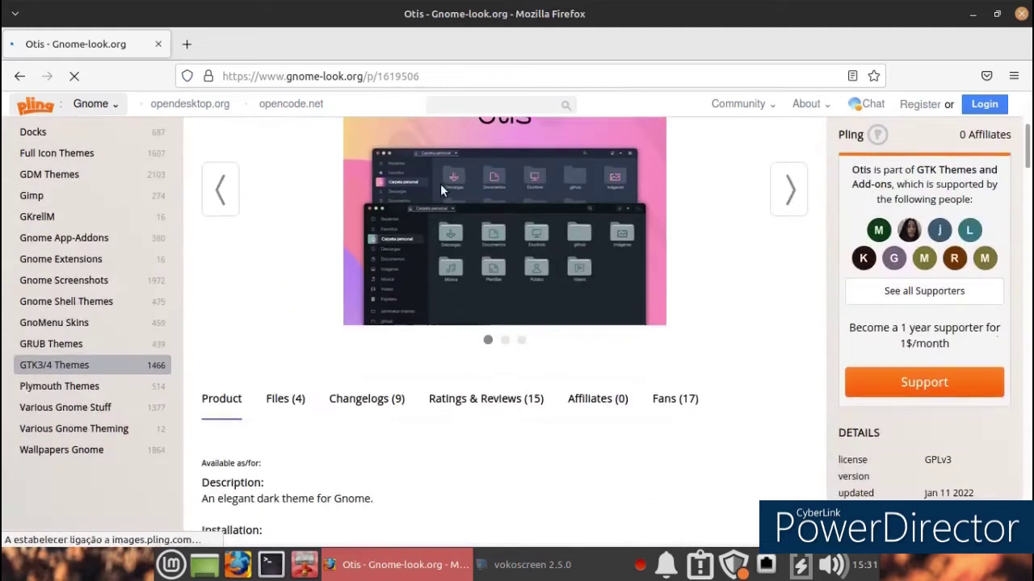
scroll(440, 185, "down", 3)
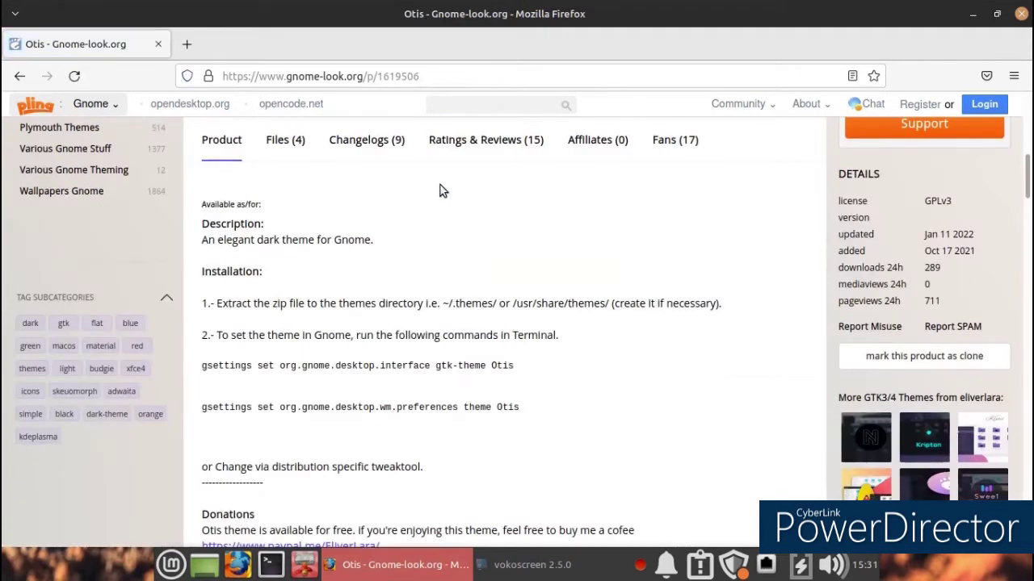
scroll(440, 185, "up", 1)
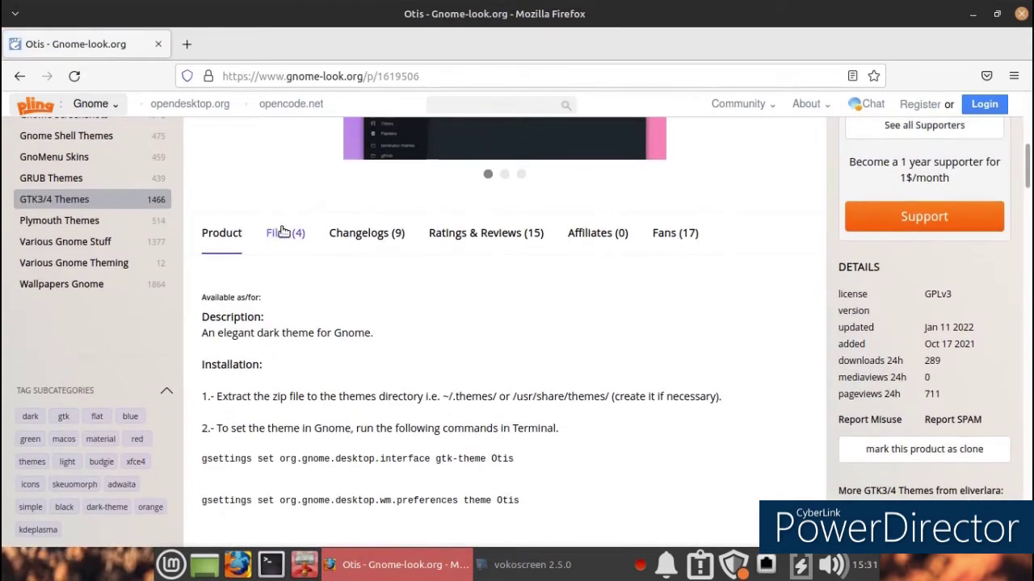
left_click(284, 233)
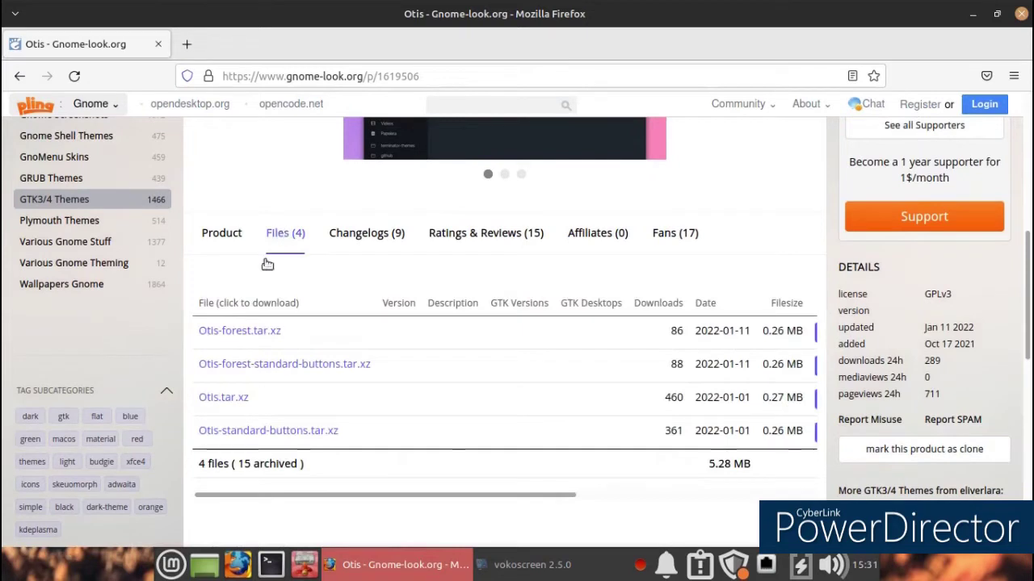
Download Otis-forest.tar.xz, choosing to save the file.
left_click(251, 338)
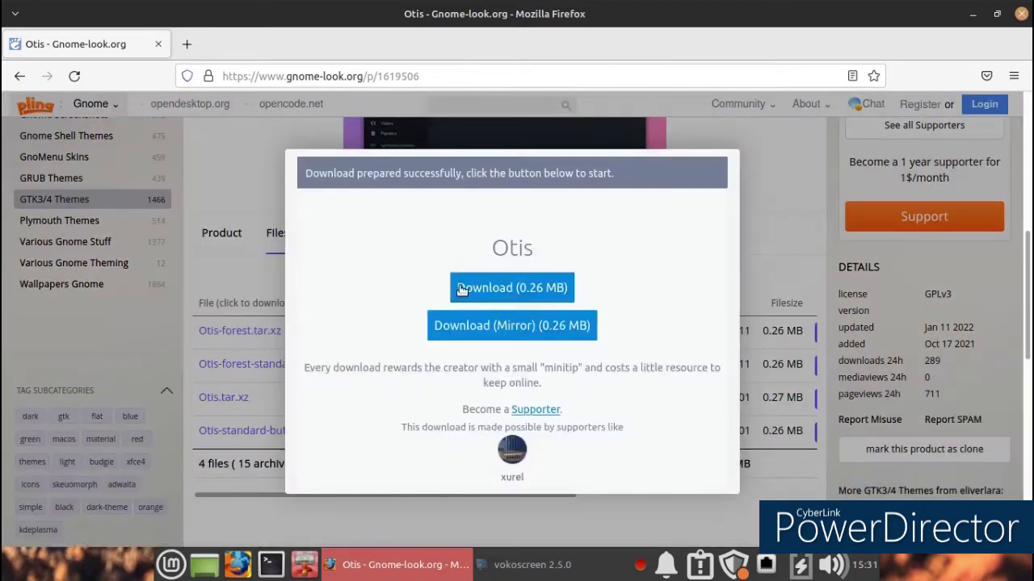
left_click(462, 289)
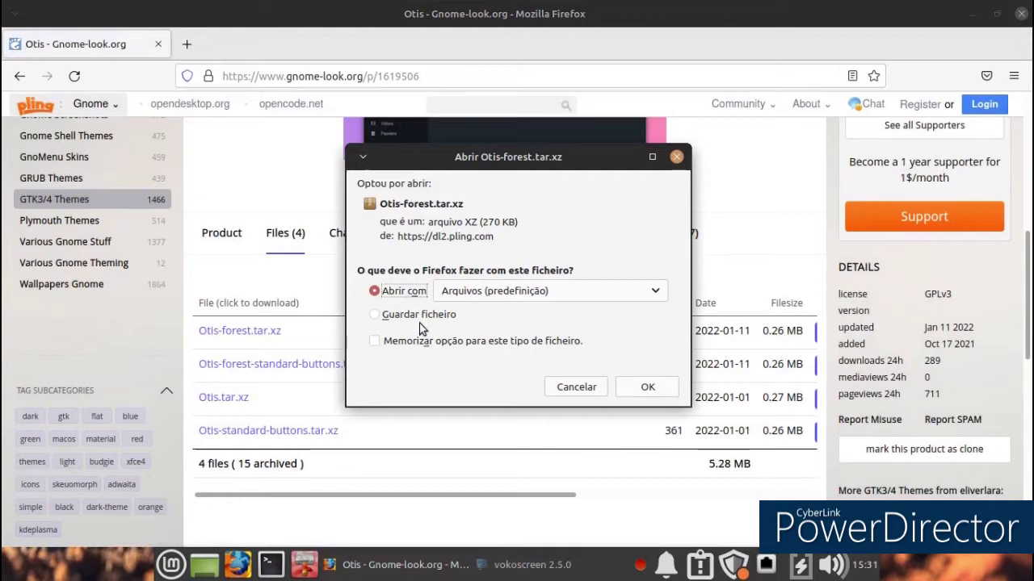
left_click(420, 317)
left_click(646, 388)
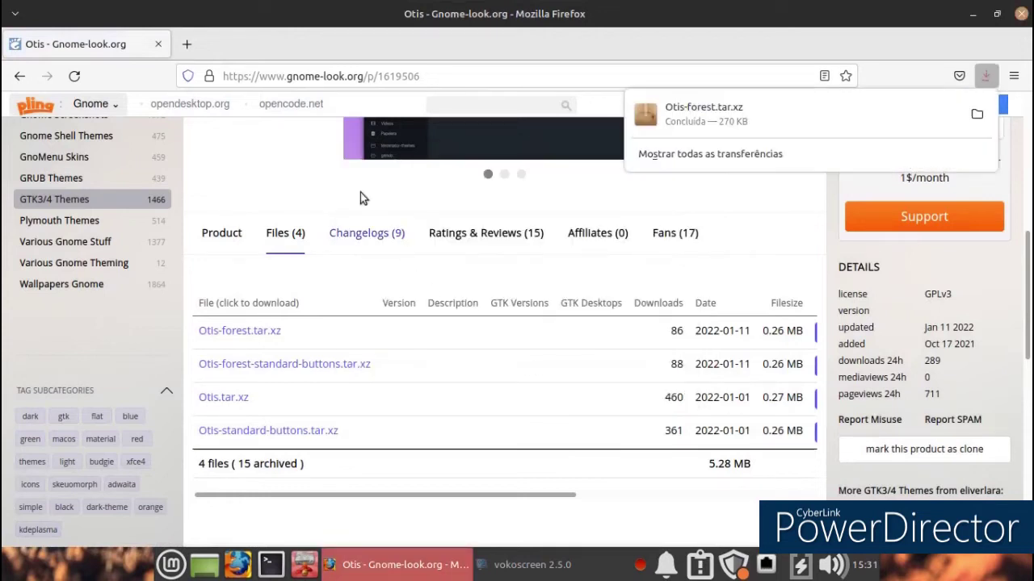
Go back to the Gnome-look.org theme listing and look through the other latest entries.
left_click(25, 84)
left_click(22, 80)
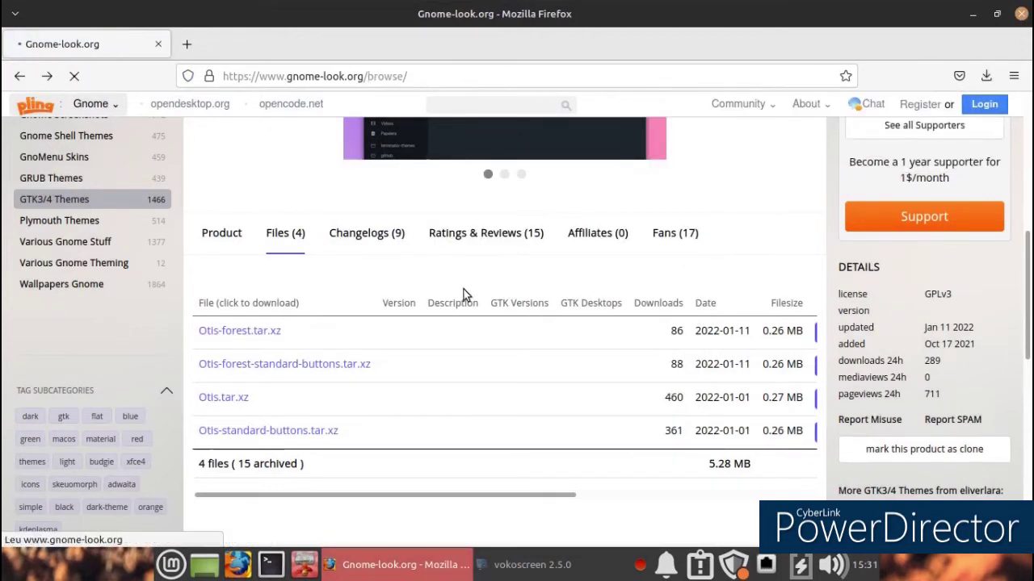
scroll(454, 299, "up", 5)
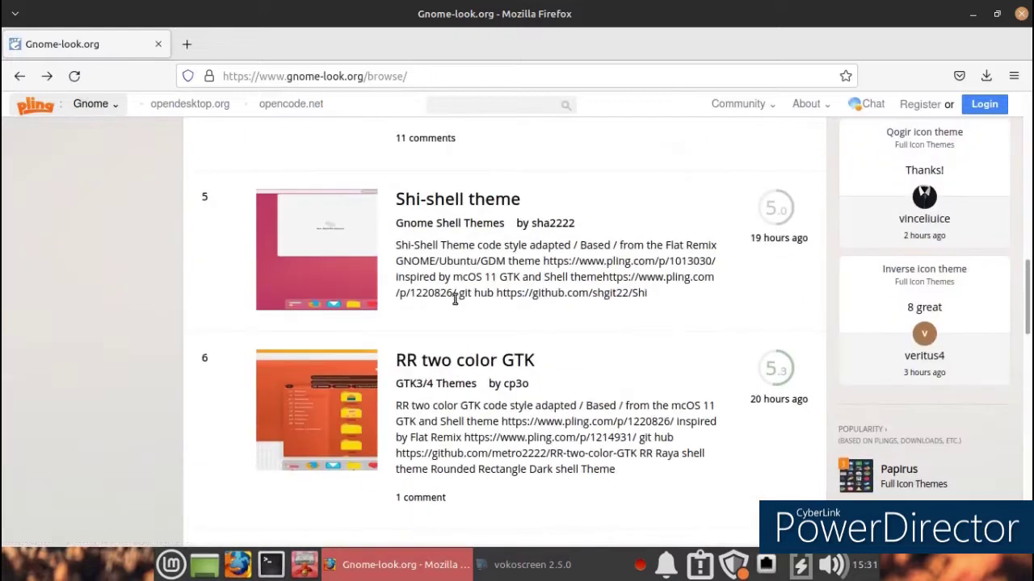
Open the Papirus icon theme from the popularity list and download papirus-icon-theme-20220101.tar.gz, choosing to save the file.
scroll(454, 298, "down", 2)
left_click(901, 307)
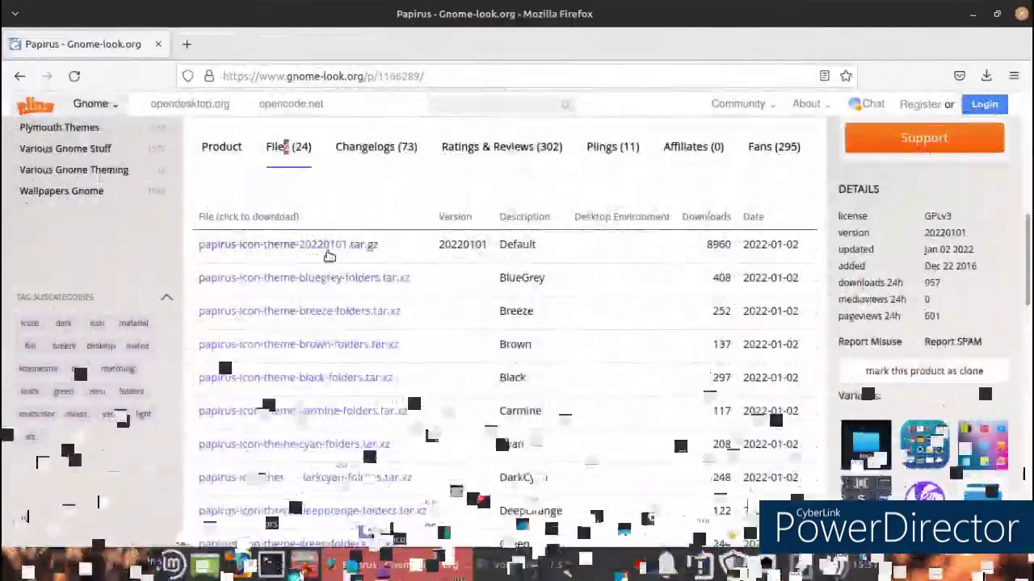
left_click(327, 253)
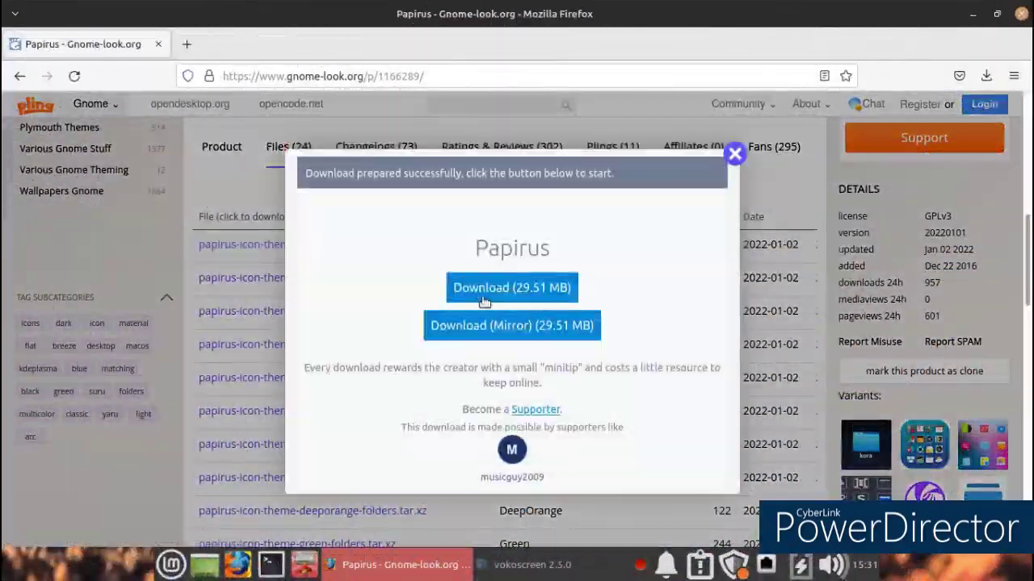
left_click(537, 284)
left_click(465, 315)
left_click(620, 379)
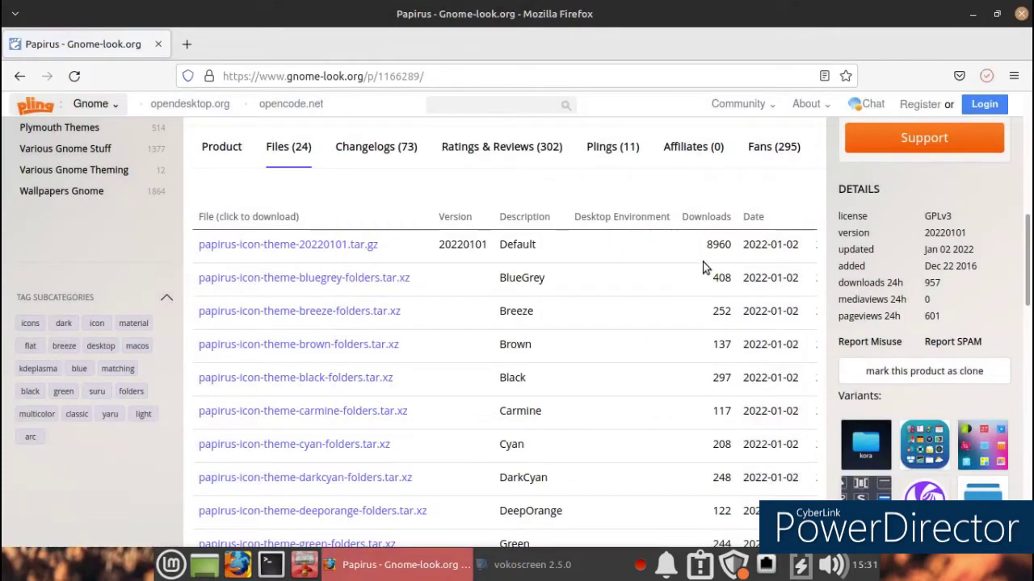
Open the deepin plus all icon theme from the Papirus variants and show its list of downloadable files.
scroll(820, 349, "up", 2)
scroll(819, 349, "down", 3)
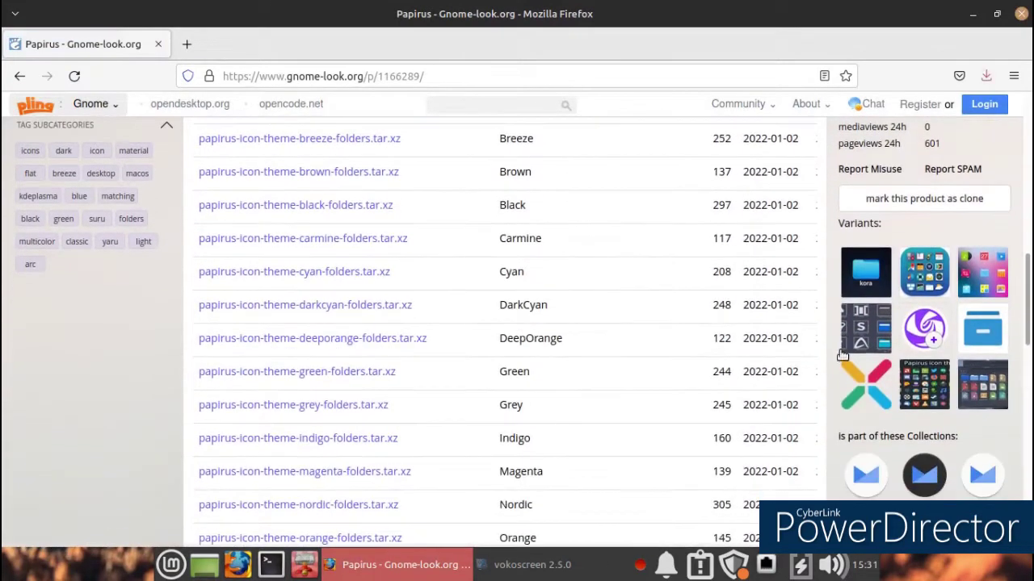
left_click(905, 323)
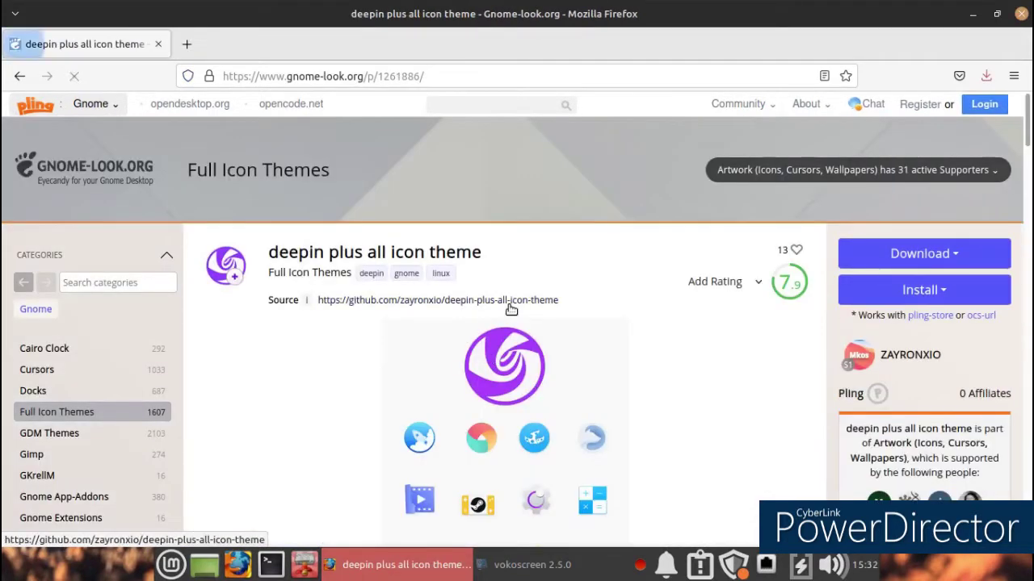
scroll(509, 311, "down", 3)
left_click(299, 384)
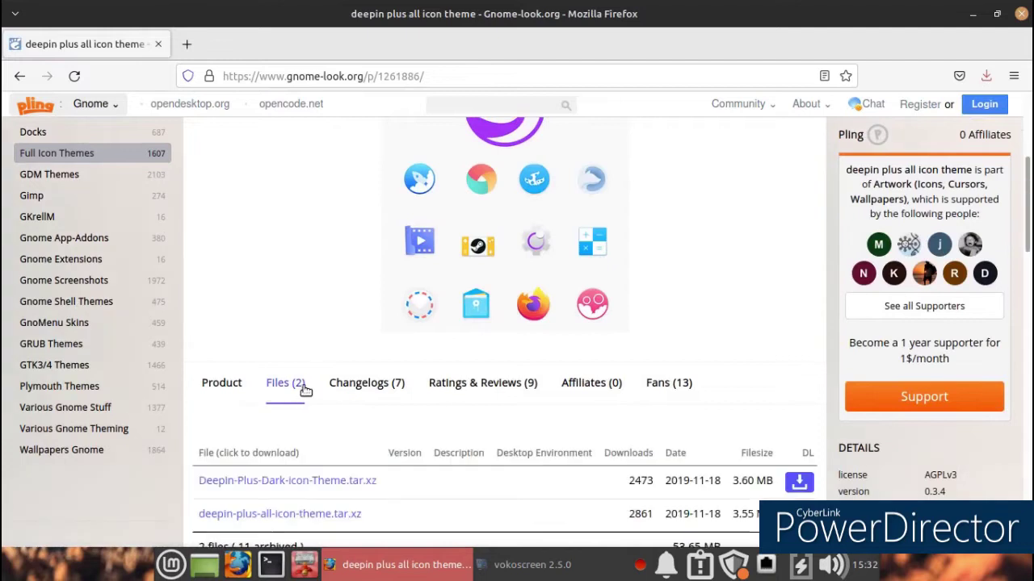
Download Deepin-Plus-Dark-icon-Theme.tar.xz, choosing to save the file.
scroll(356, 380, "down", 2)
left_click(334, 318)
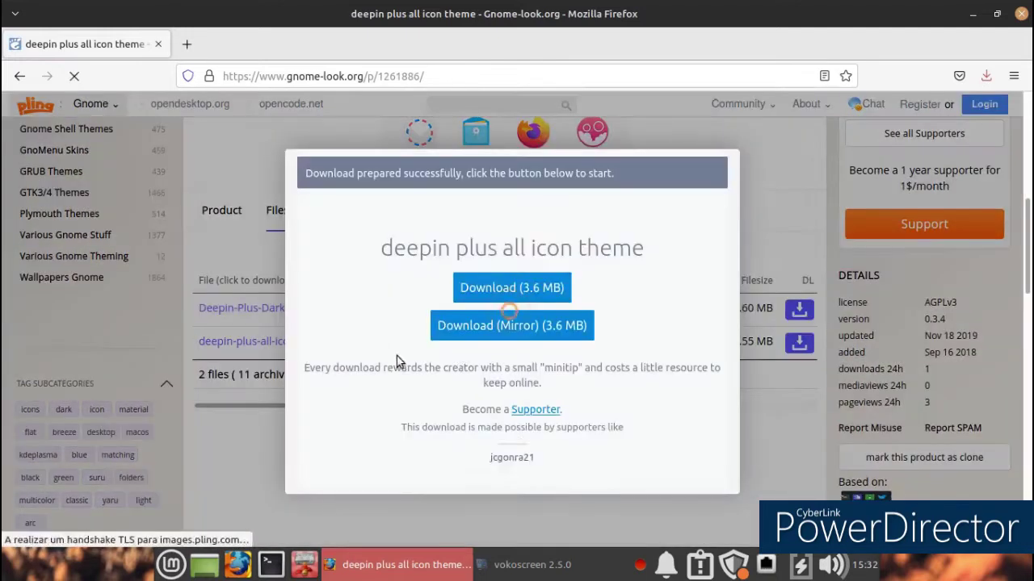
left_click(483, 298)
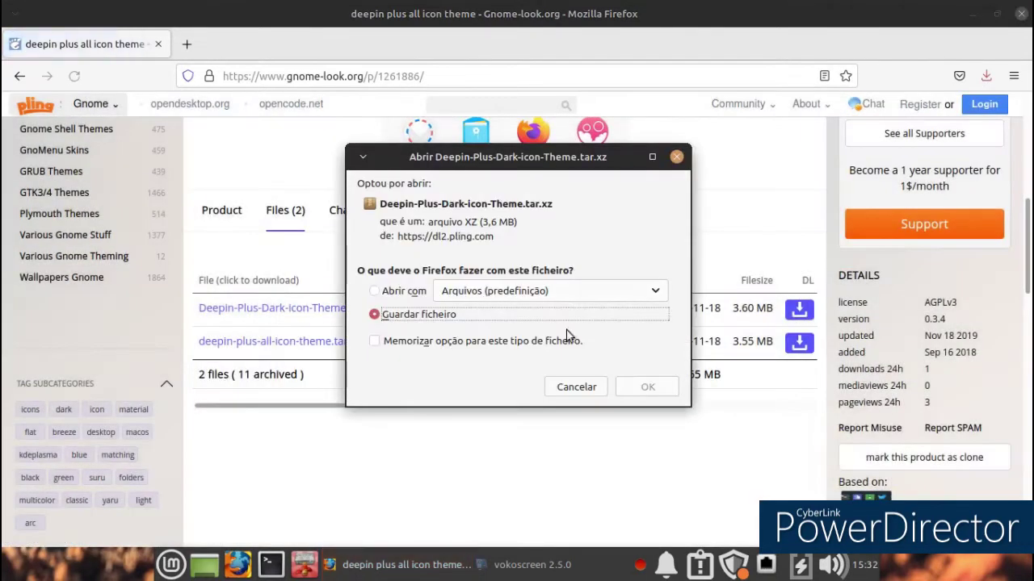
left_click(637, 386)
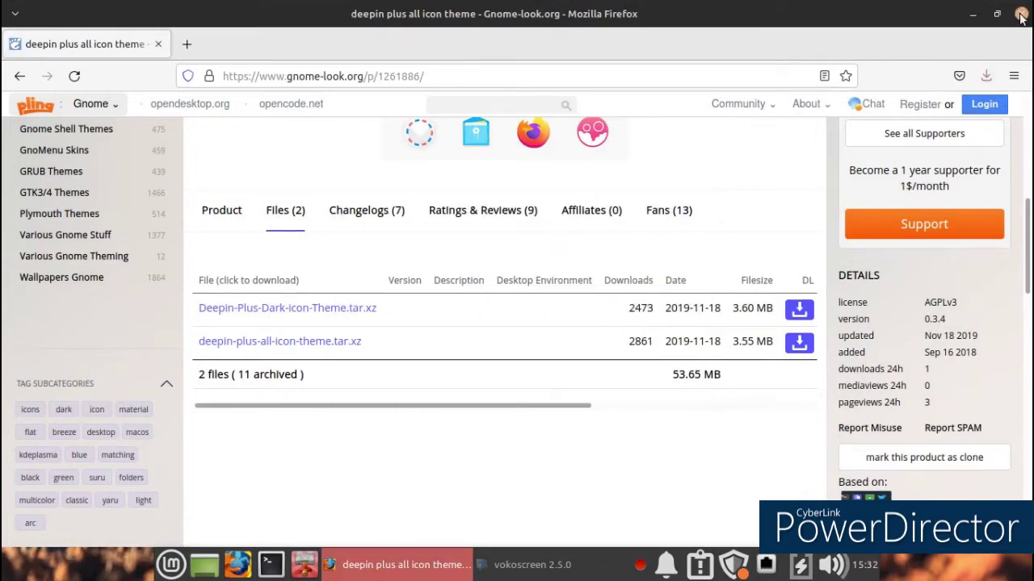
Close Firefox, open the Aparência settings in a smaller window beside the desktop icons, and show the icon themes.
left_click(1020, 16)
left_click(180, 565)
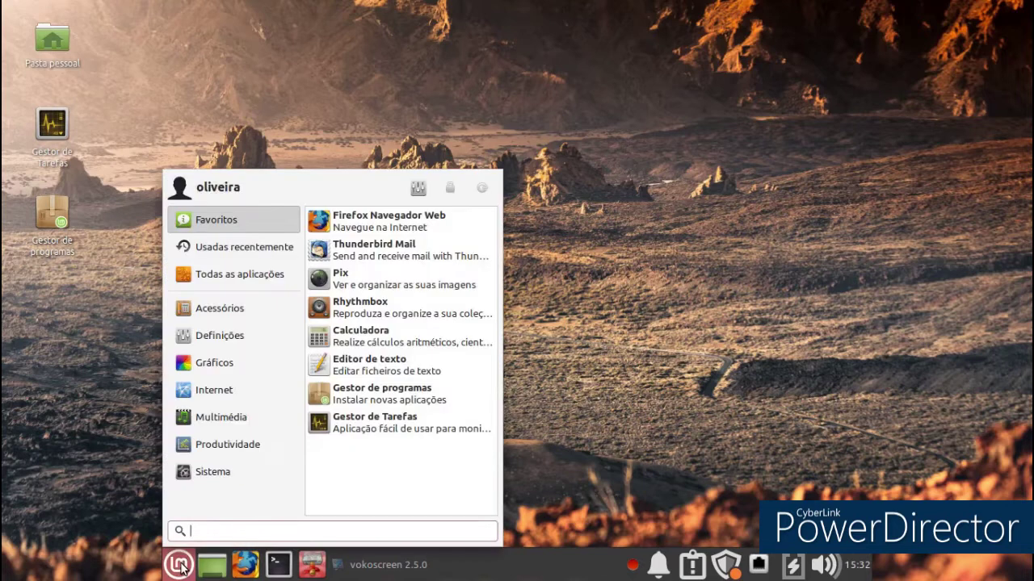
left_click(418, 188)
left_click_drag(357, 5, 722, 74)
left_click(722, 136)
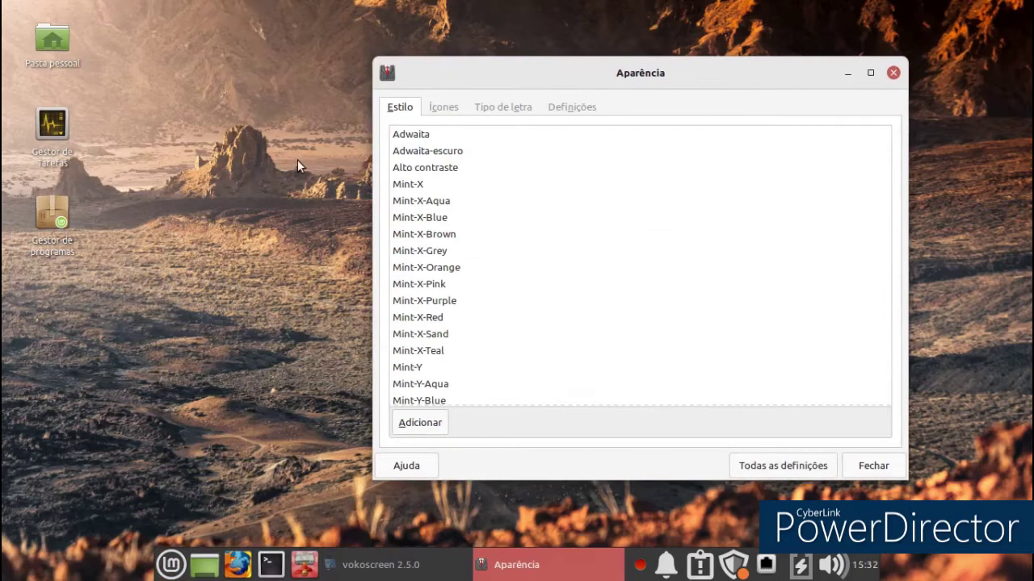
left_click(424, 113)
Open the Transferências folder in the file manager and add papirus-icon-theme-20220101.tar.gz to the icon themes in Aparência.
double_click(65, 42)
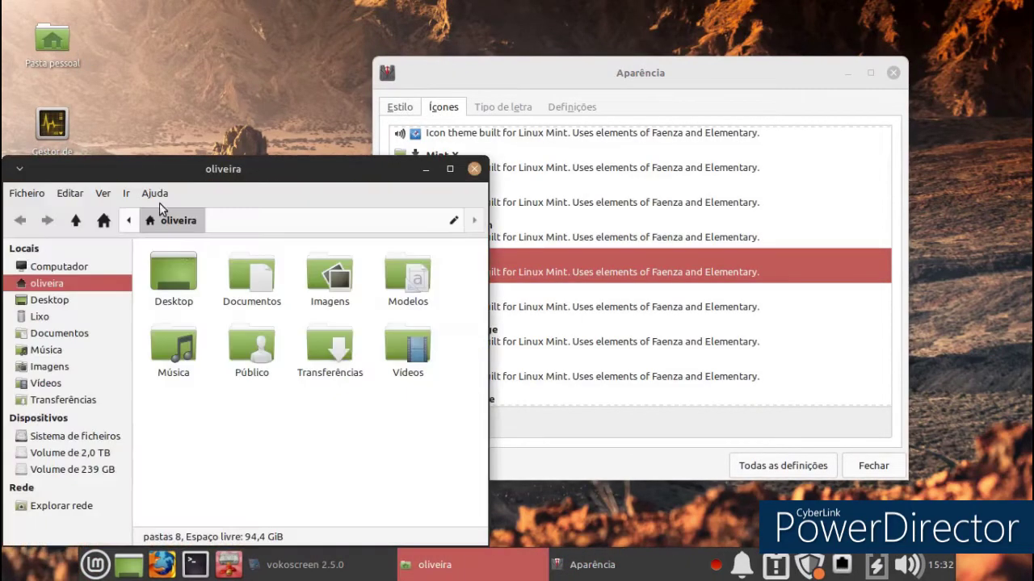
double_click(321, 354)
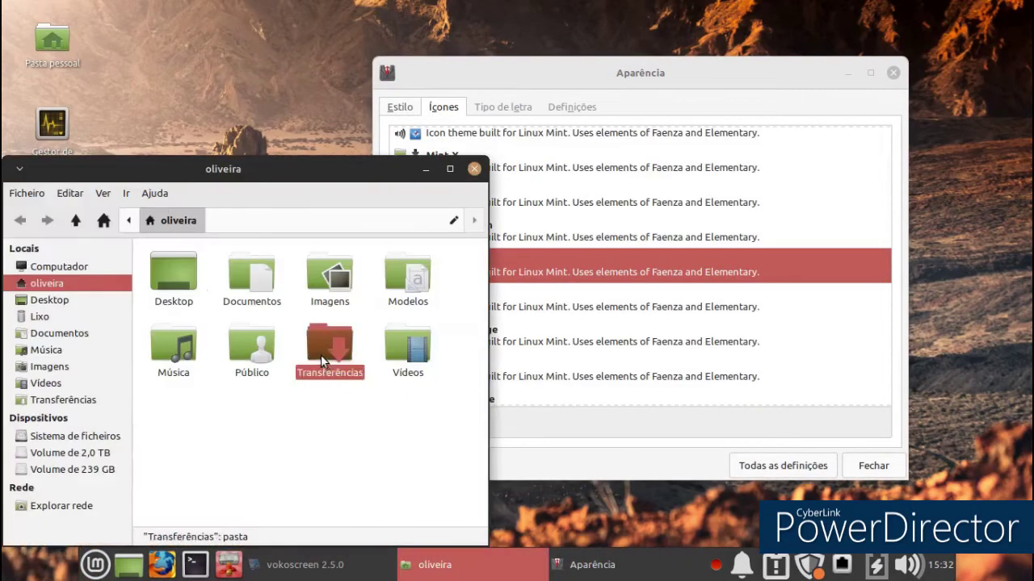
left_click_drag(415, 269, 584, 252)
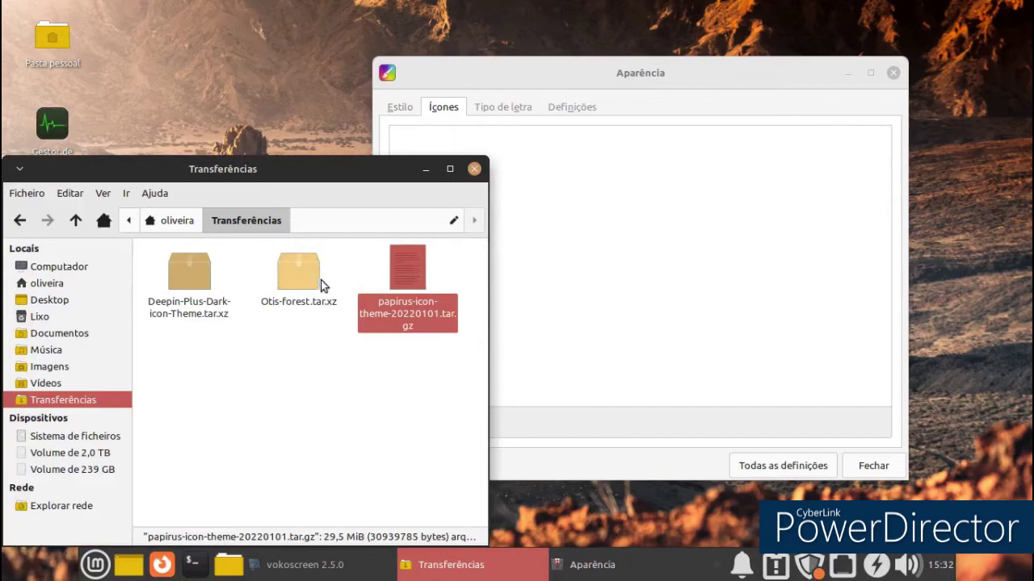
Try to add Otis-forest.tar.xz to the icon themes in Aparência.
left_click_drag(307, 273, 374, 355)
left_click_drag(298, 266, 595, 283)
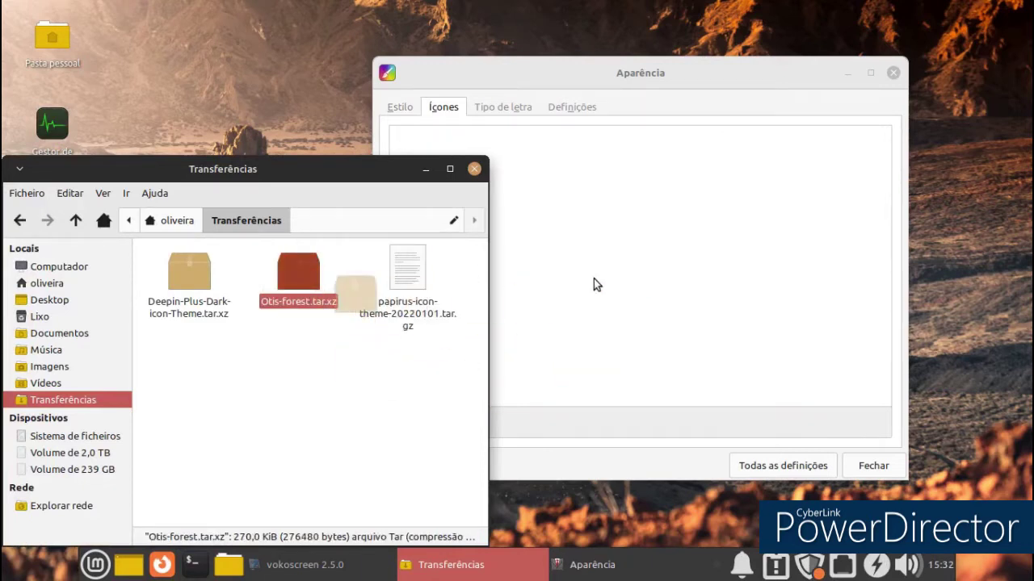
left_click_drag(292, 252, 585, 336)
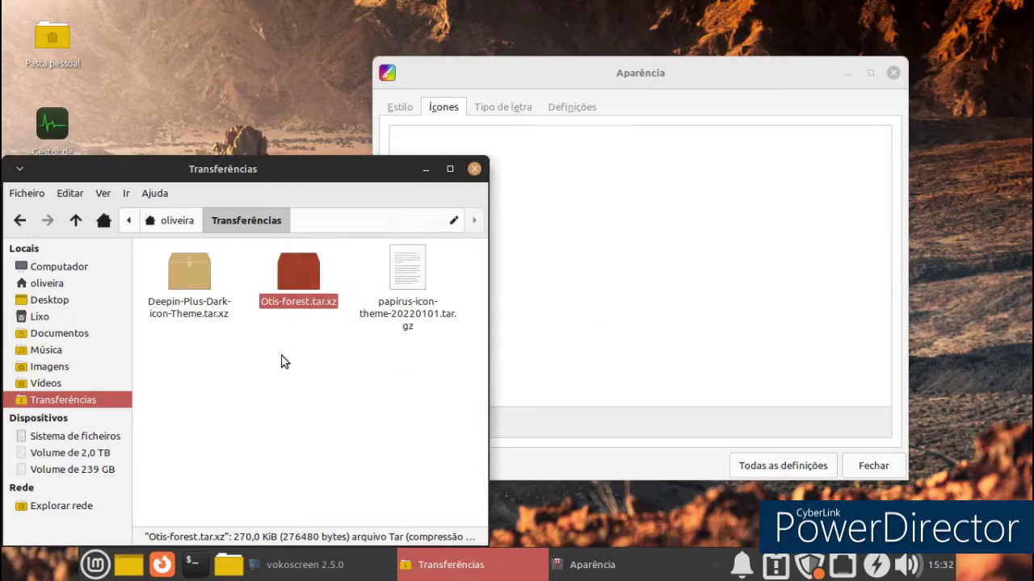
Add Deepin-Plus-Dark-icon-Theme.tar.xz to the icon themes, close the file manager, and look through the theme list.
left_click_drag(199, 284, 539, 322)
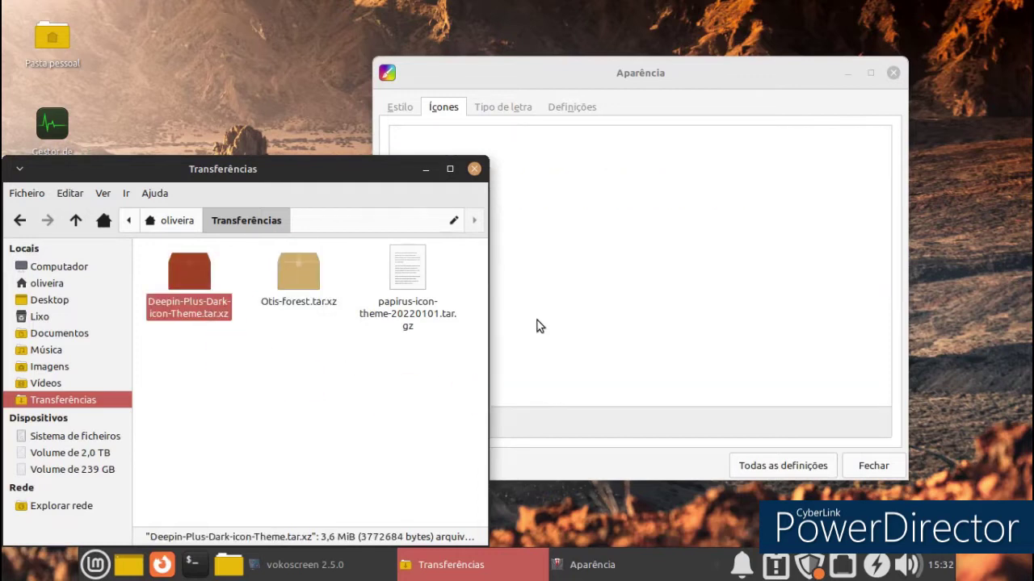
left_click(474, 170)
scroll(543, 287, "down", 2)
scroll(546, 288, "up", 6)
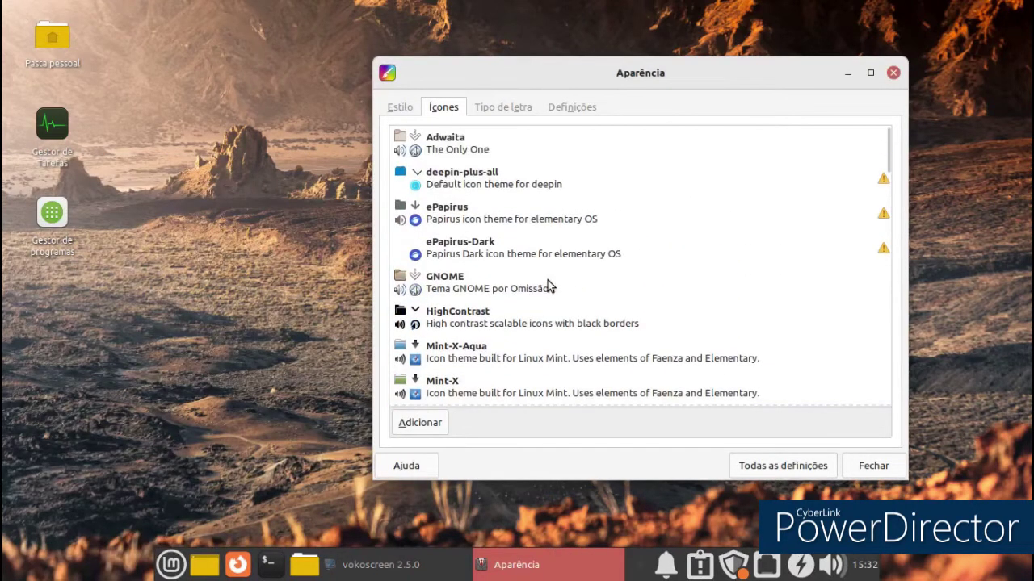
Apply the ePapirus icon theme and check how the icons look in the application menu.
left_click(517, 220)
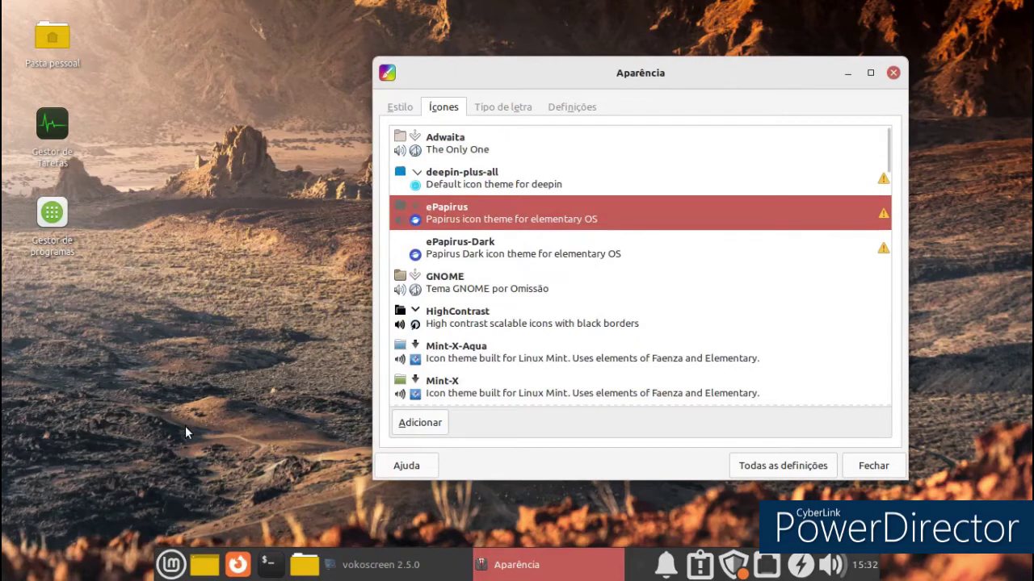
left_click(166, 564)
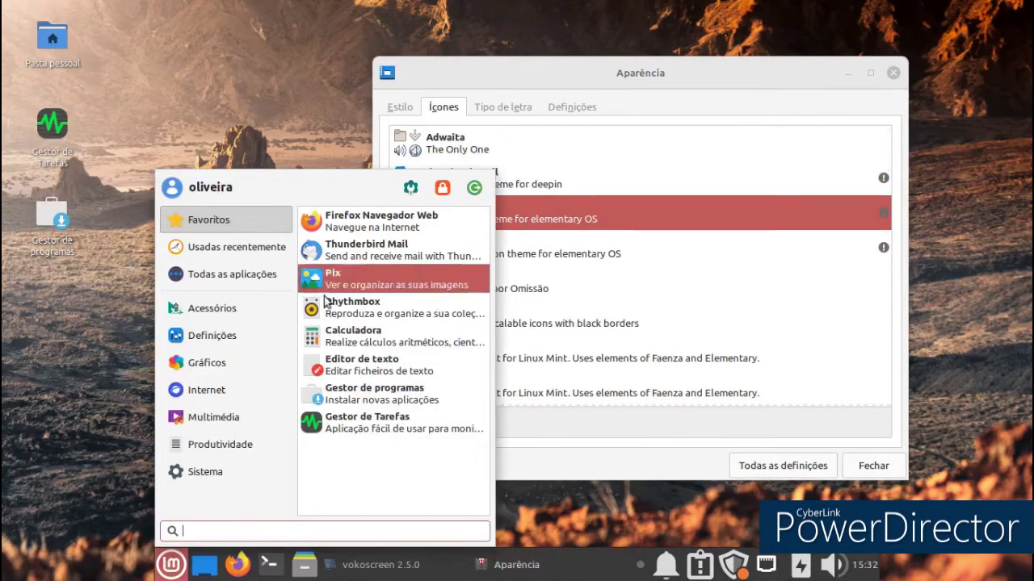
left_click(501, 270)
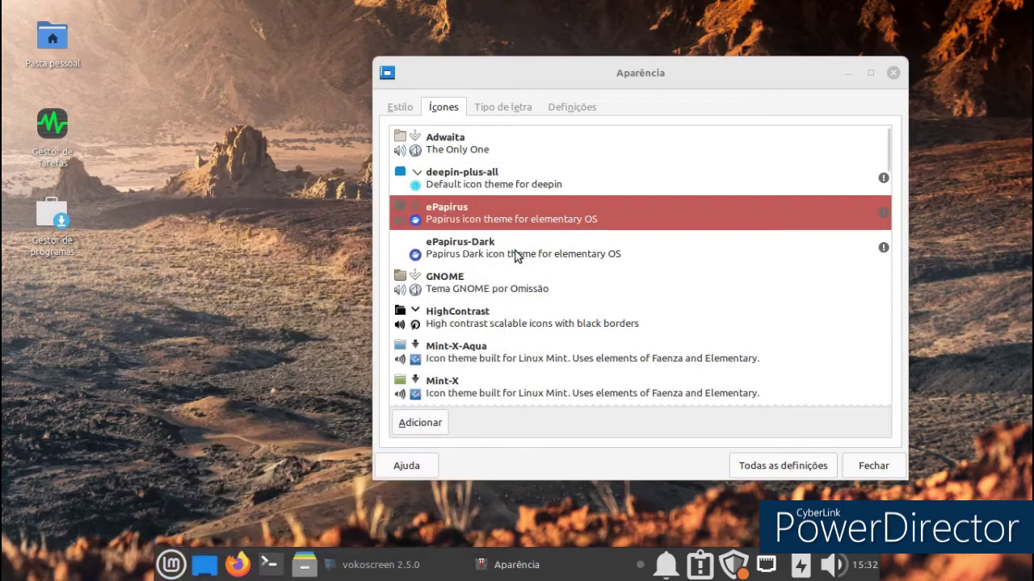
Apply the deepin-plus-all icon theme and close the Aparência settings.
scroll(520, 253, "down", 1)
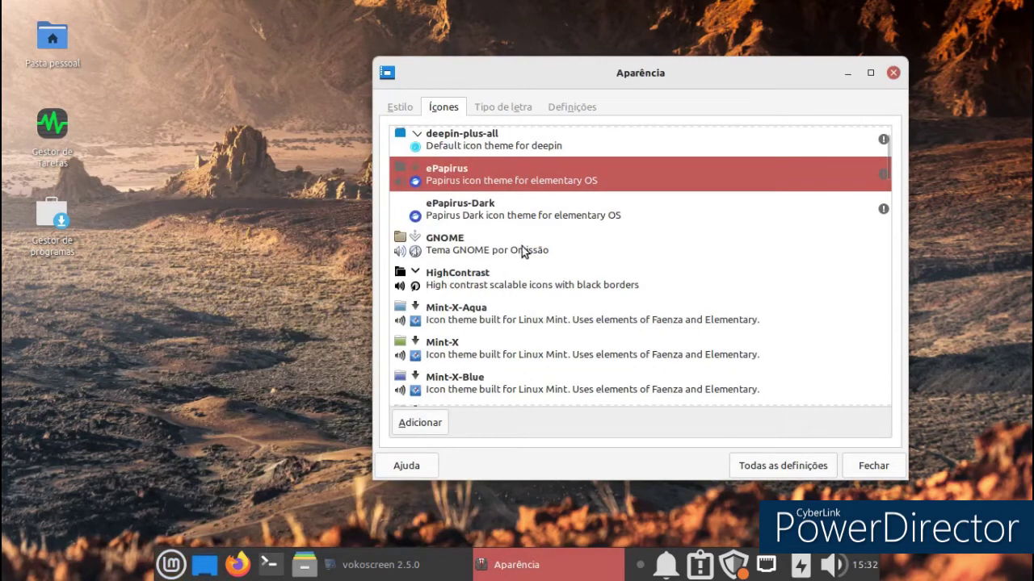
scroll(521, 253, "up", 1)
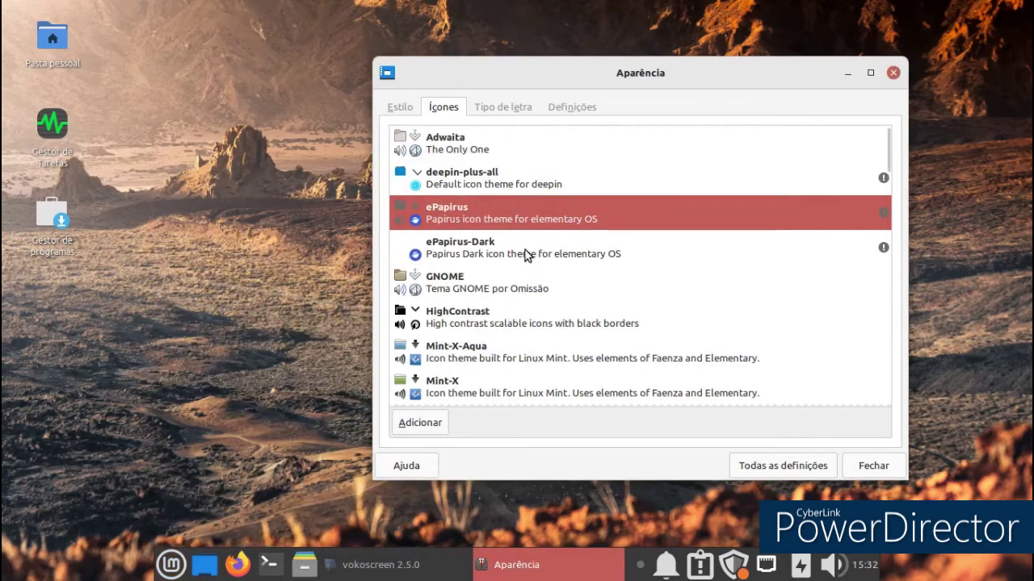
left_click(517, 181)
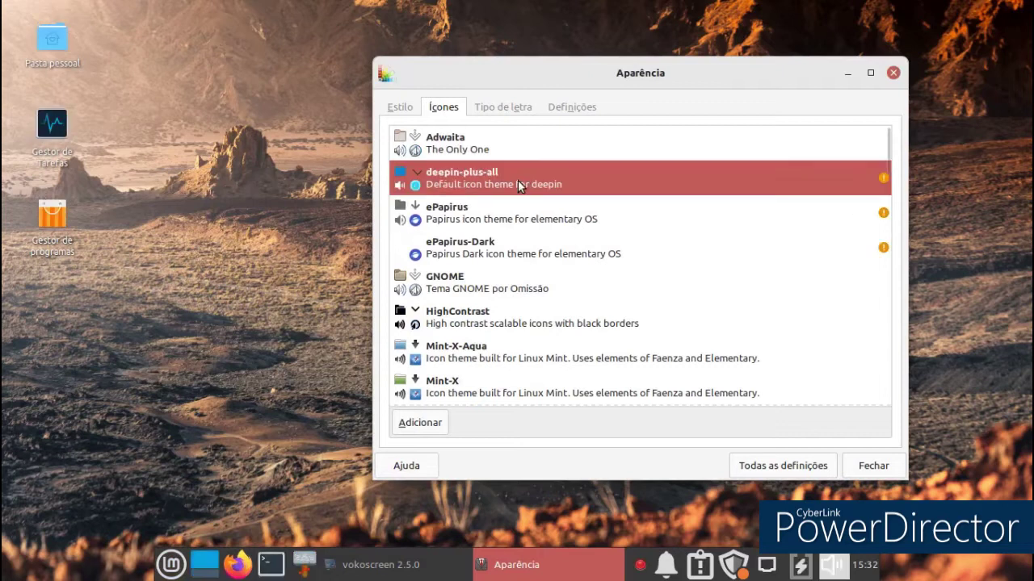
left_click(892, 74)
Look at the new icons in the application menu, set the Aparência style to Adwaita-escuro, and close the settings.
left_click(165, 568)
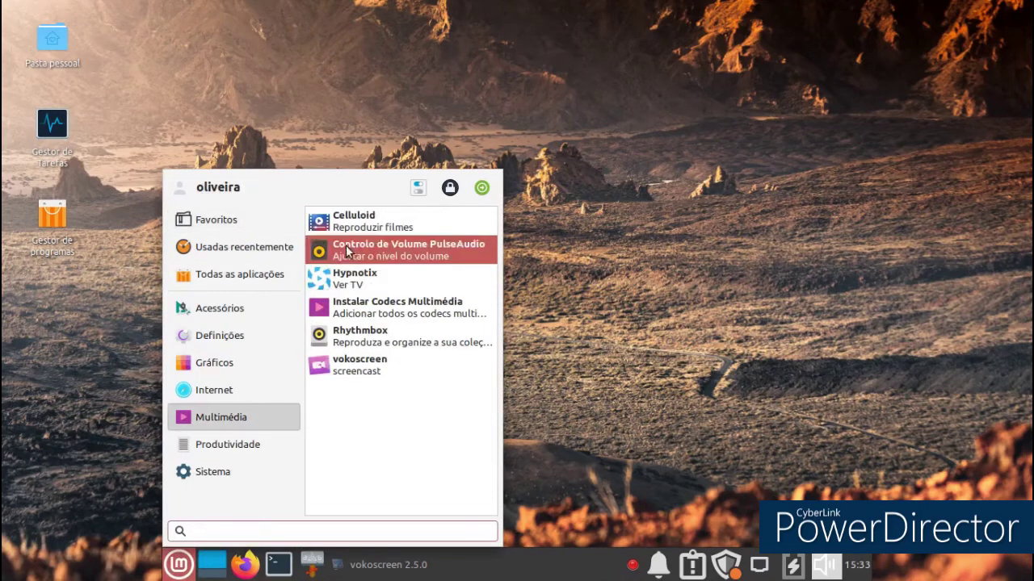
left_click(417, 188)
left_click(346, 77)
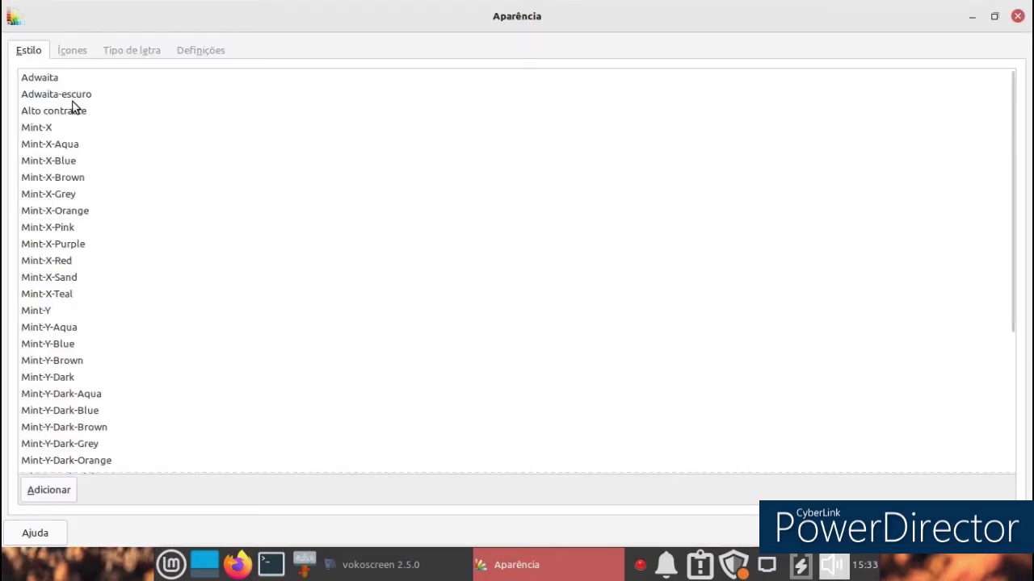
left_click(104, 97)
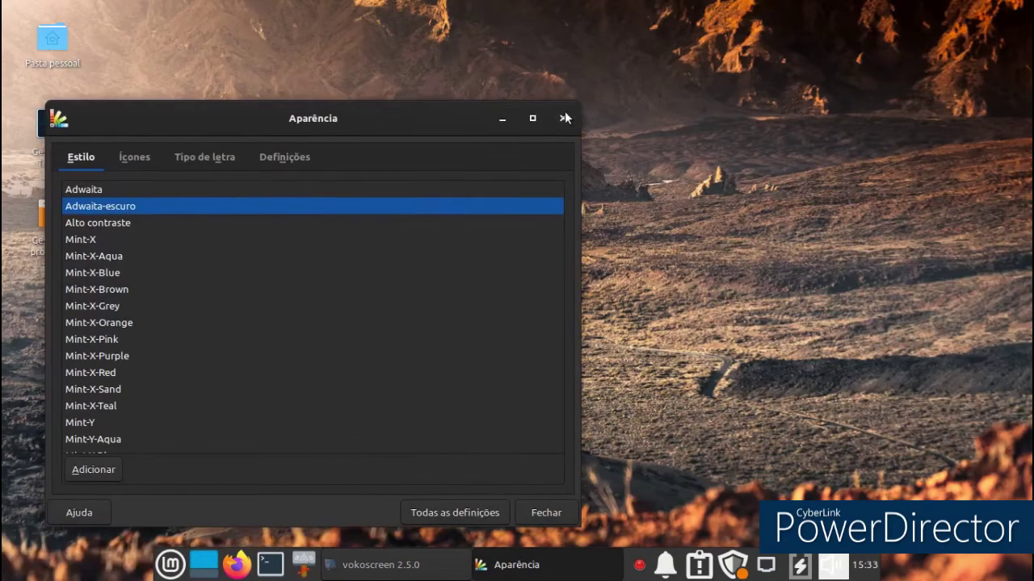
left_click(566, 118)
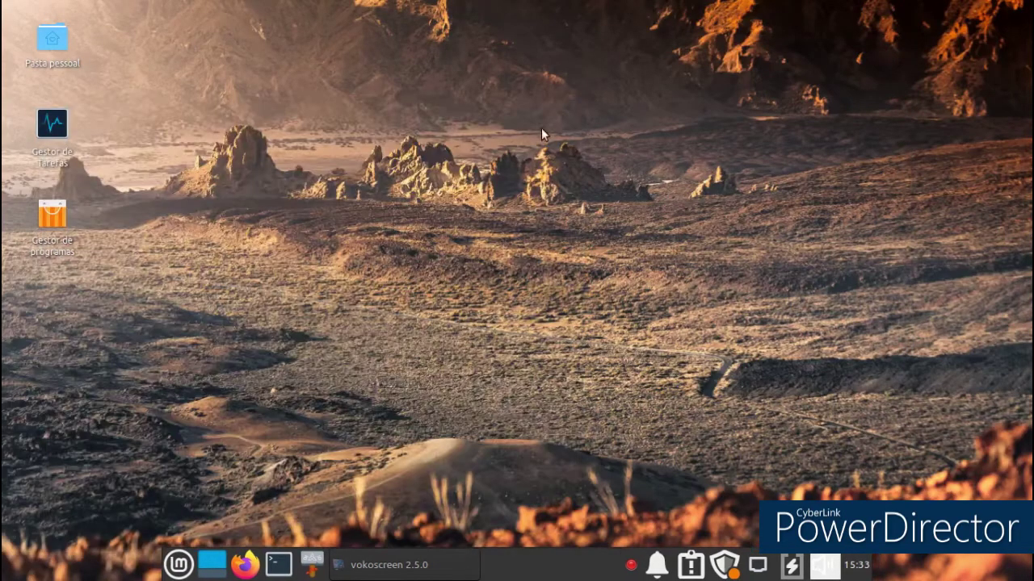
Find the Linux Mint welcome screen (Ecrã de boas vindas) among the Definições applications and open it.
left_click(180, 563)
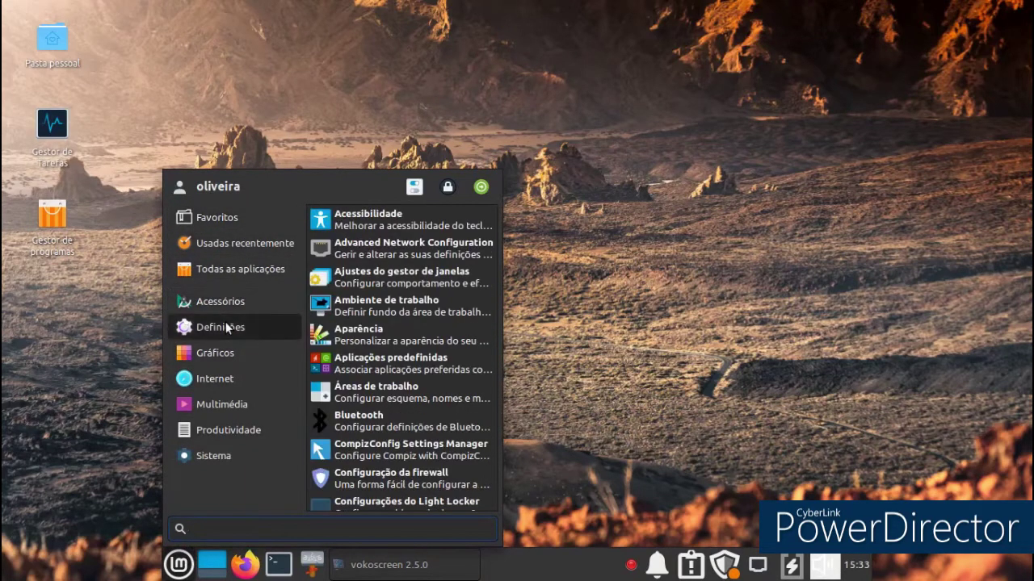
scroll(405, 341, "down", 3)
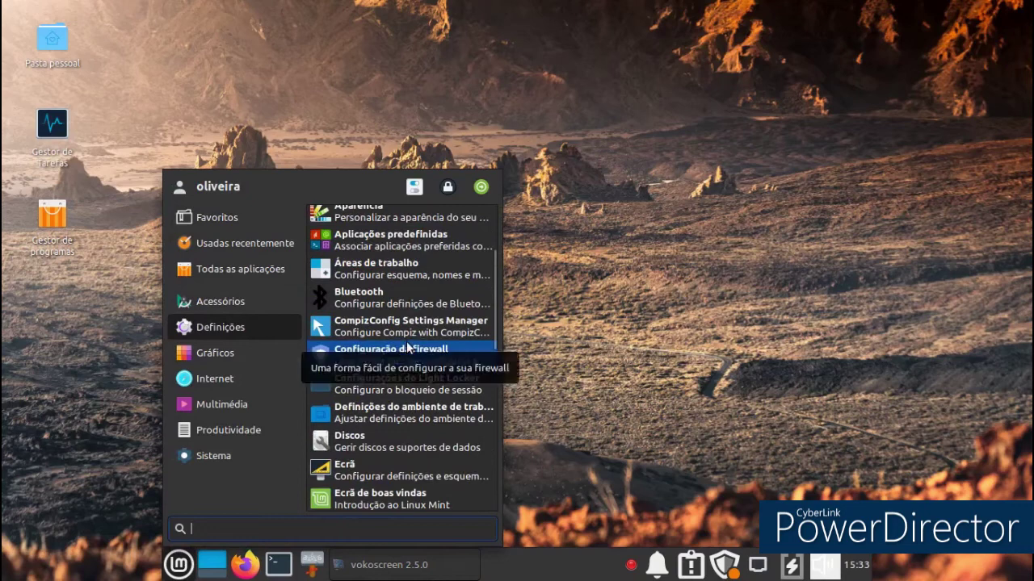
scroll(407, 344, "down", 2)
scroll(407, 341, "down", 1)
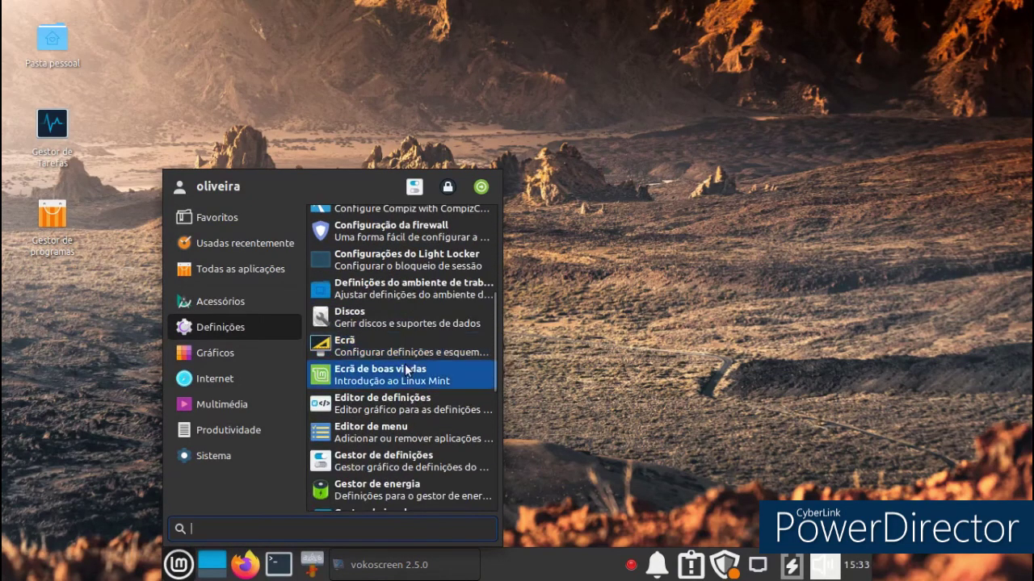
left_click(407, 370)
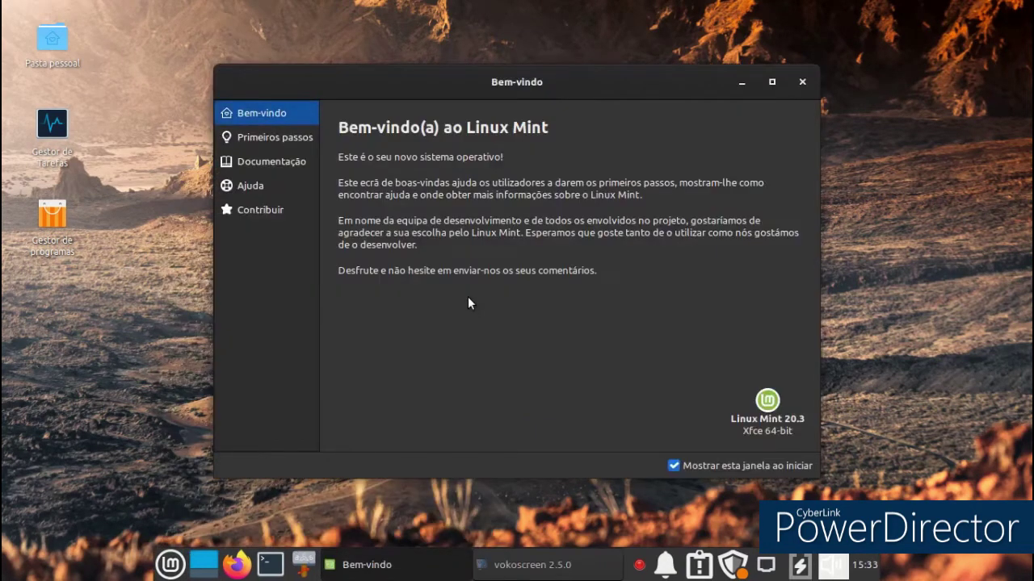
Show the Primeiros passos section and try the dark desktop colours before switching to the light ones.
left_click(294, 144)
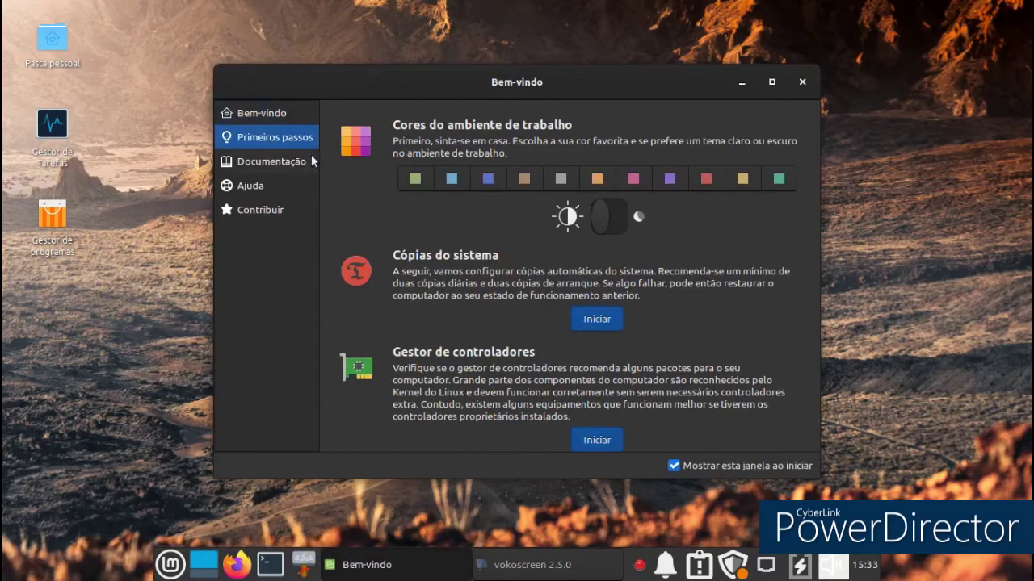
left_click(617, 219)
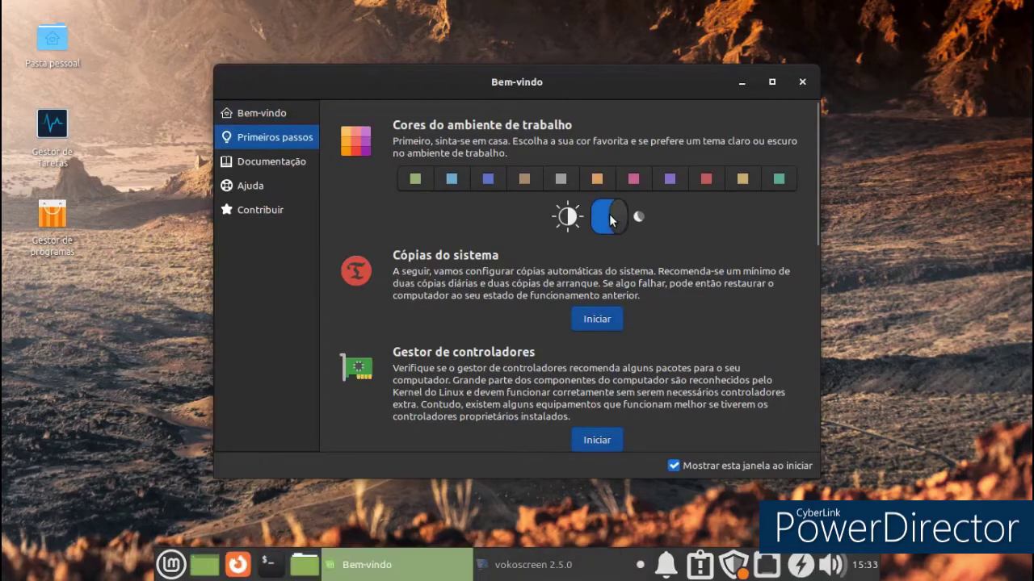
left_click(596, 205)
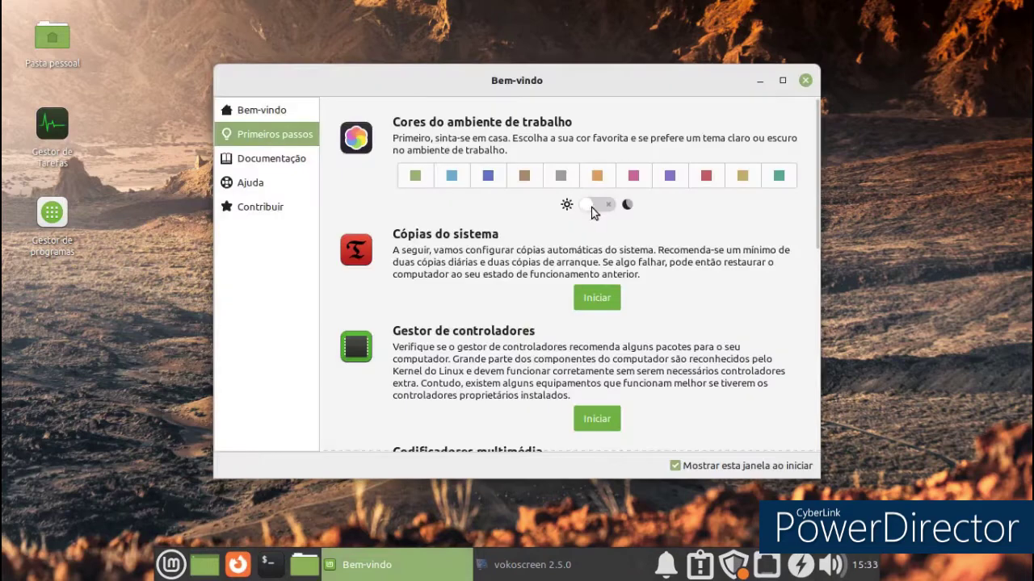
Look through the remaining Primeiros passos entries, from Cópias do sistema down to Firewall.
scroll(589, 283, "down", 1)
scroll(589, 283, "down", 8)
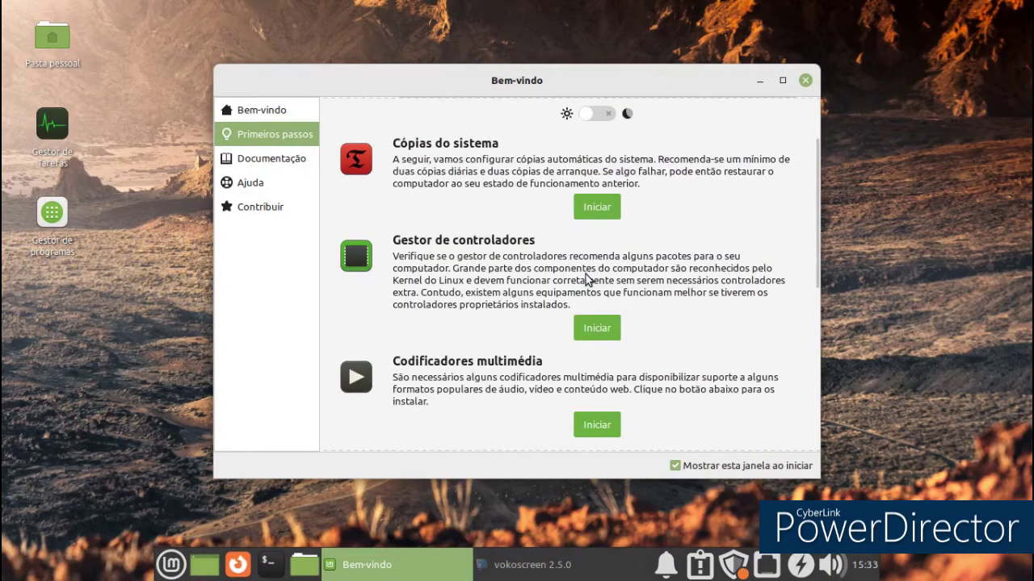
scroll(586, 277, "down", 1)
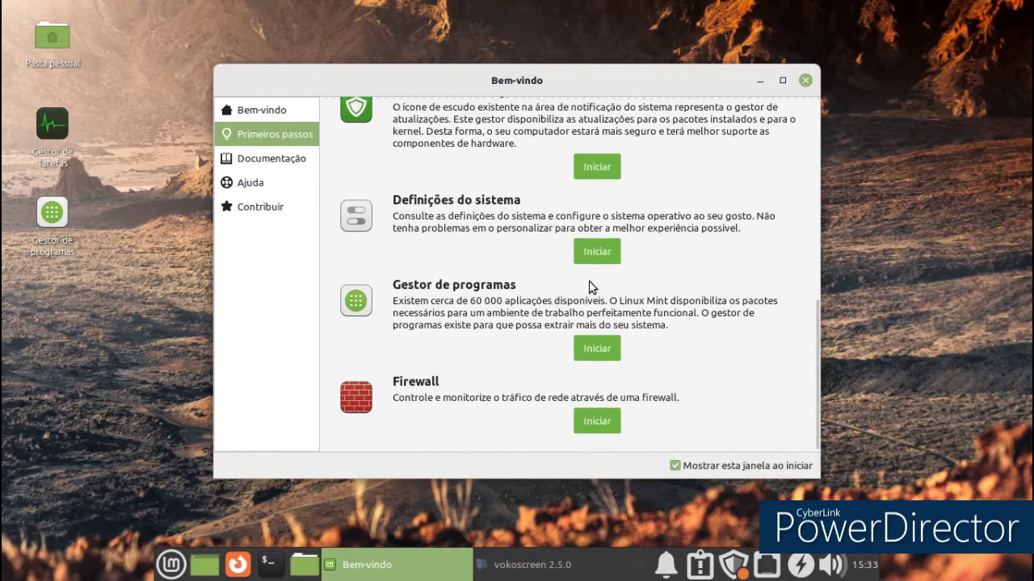
Open the Linux Mint documentation page from the Documentação section, skim its guides, and close the browser.
left_click(300, 167)
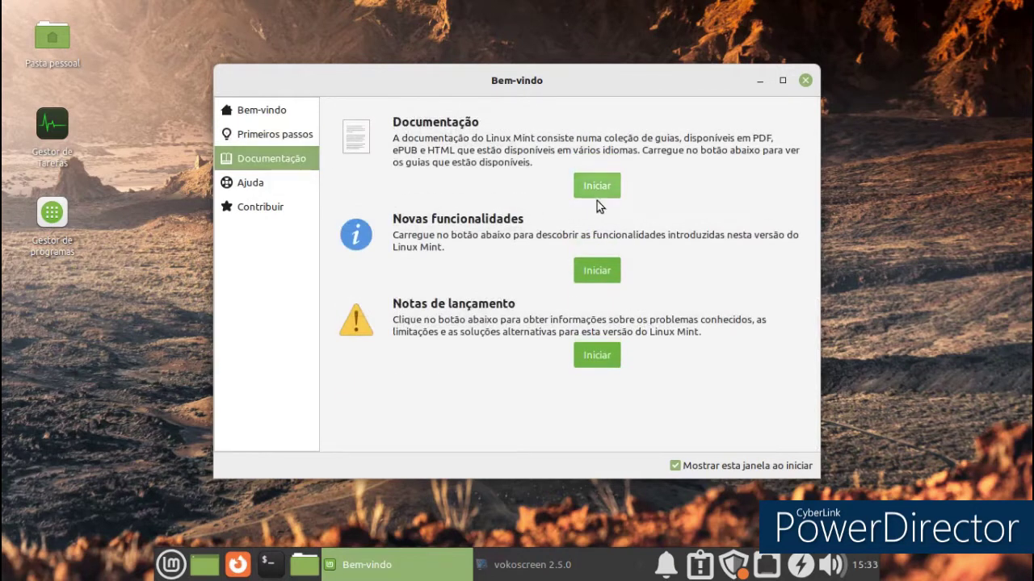
scroll(586, 258, "down", 3)
scroll(583, 265, "down", 10)
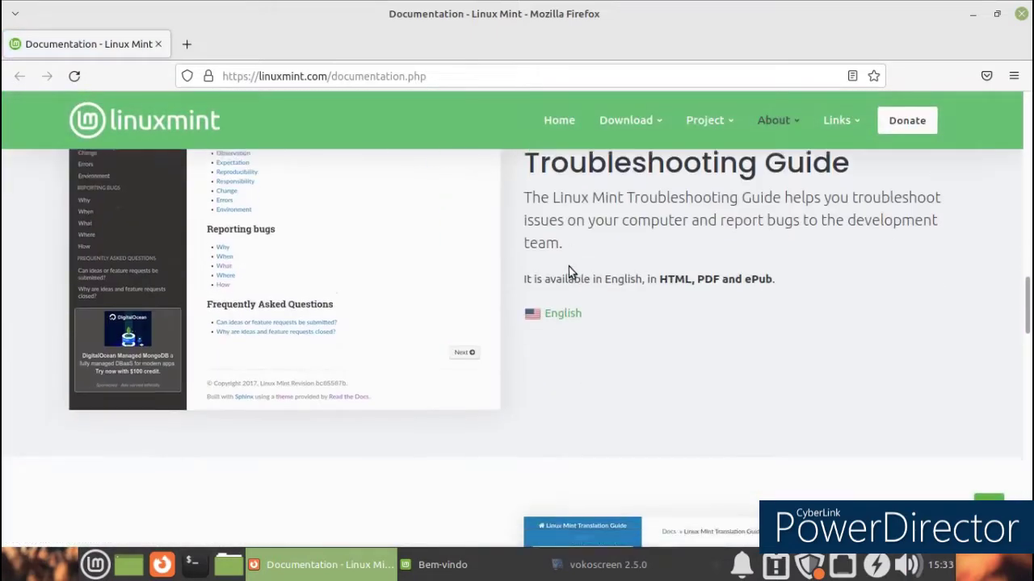
scroll(568, 266, "down", 10)
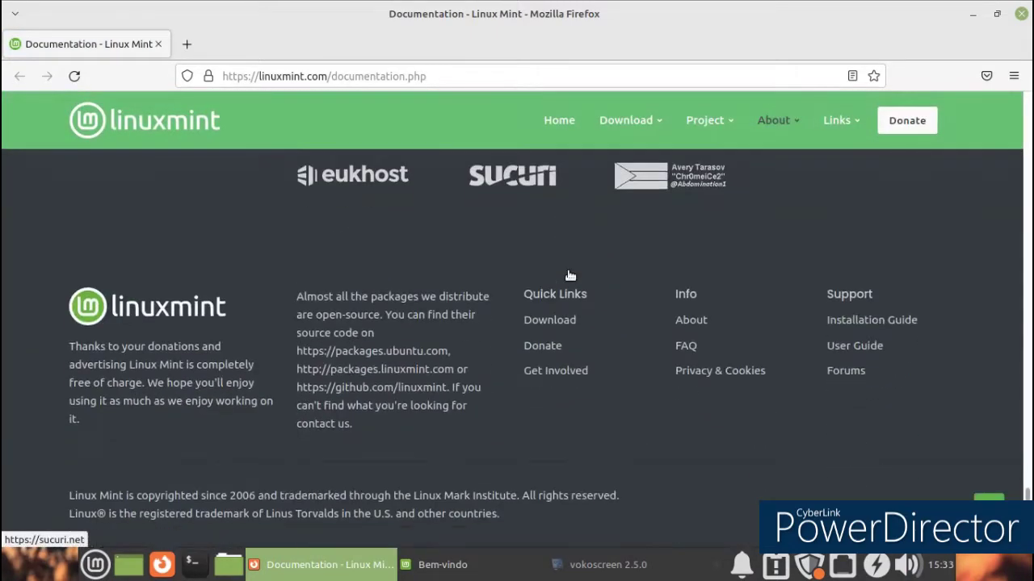
scroll(914, 97, "up", 3)
left_click(1021, 14)
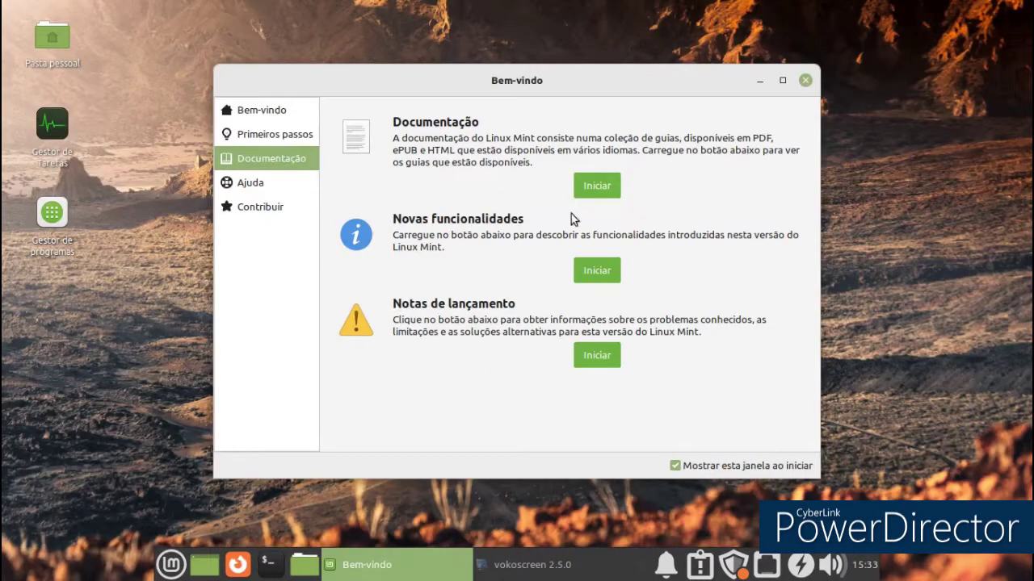
Open the release notes (Notas de lançamento), read through them, and close both the browser and the welcome screen.
left_click(582, 358)
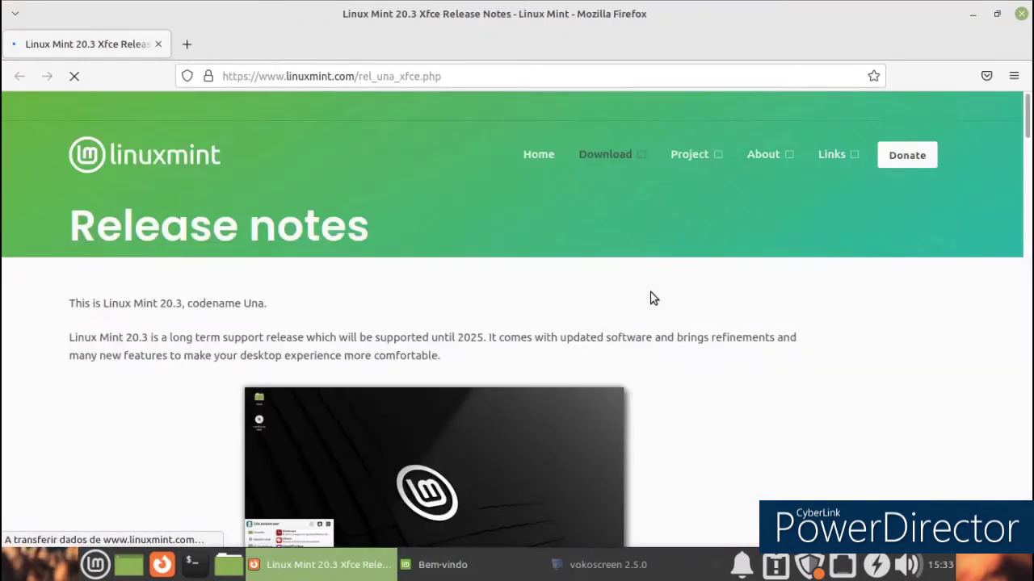
scroll(649, 295, "down", 5)
scroll(645, 299, "down", 8)
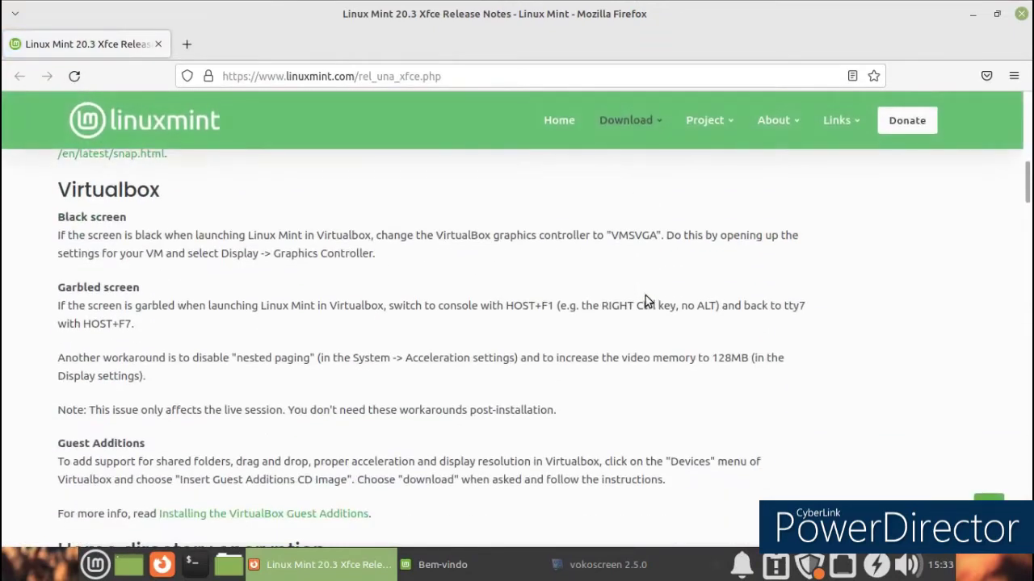
scroll(643, 297, "down", 10)
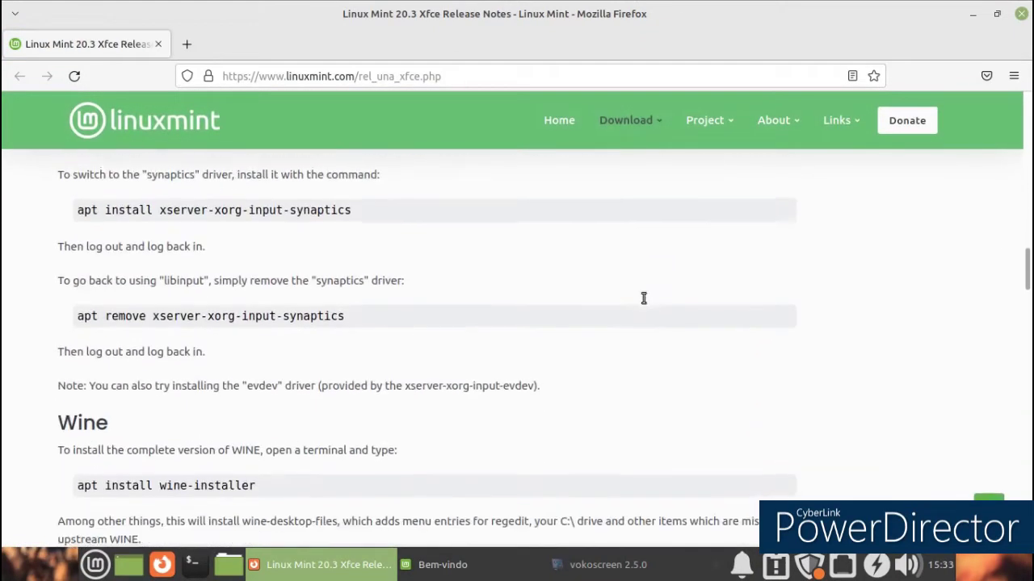
scroll(642, 300, "down", 10)
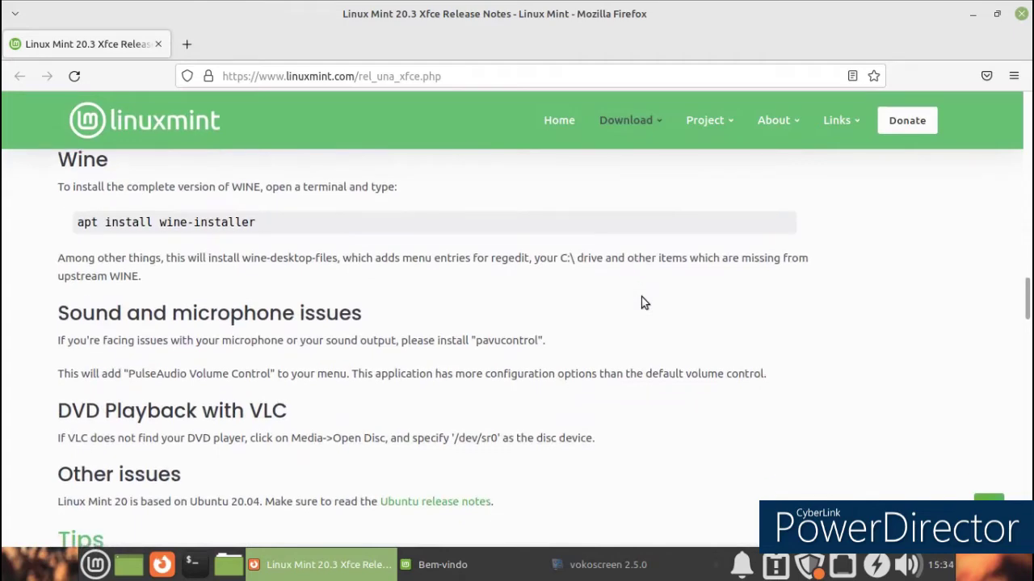
scroll(641, 304, "down", 10)
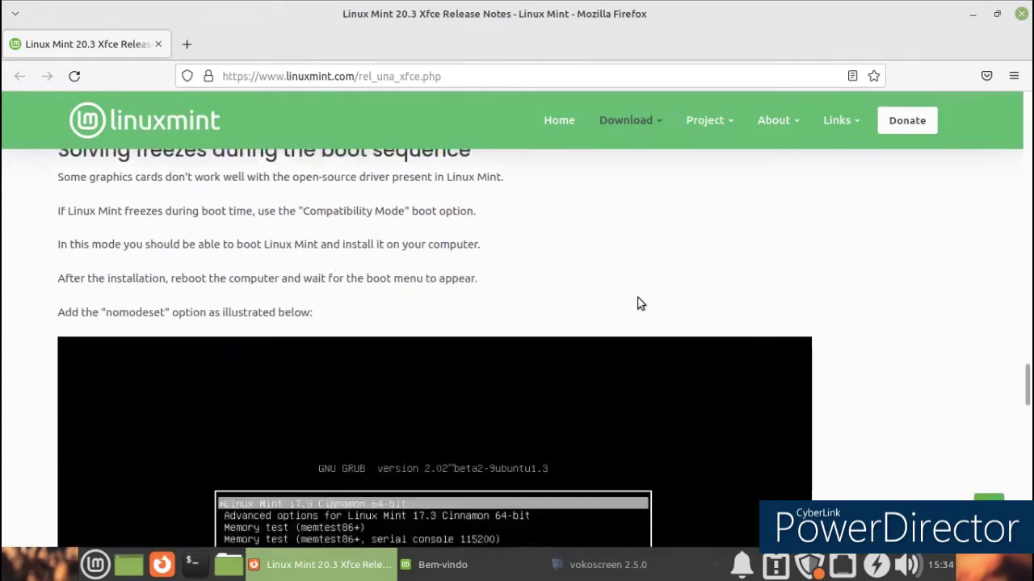
scroll(633, 302, "down", 6)
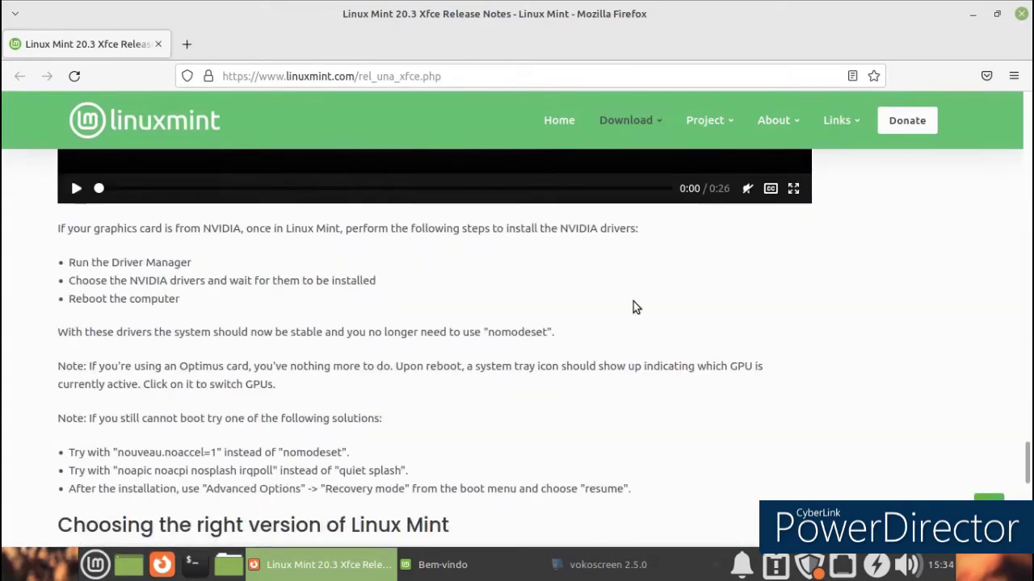
scroll(632, 301, "down", 4)
scroll(633, 301, "up", 6)
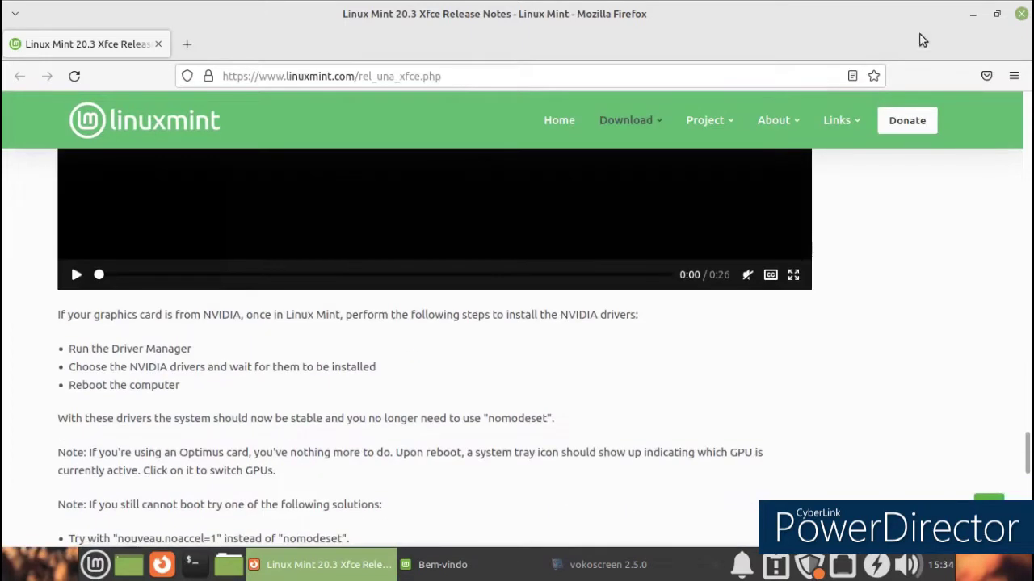
left_click(1018, 17)
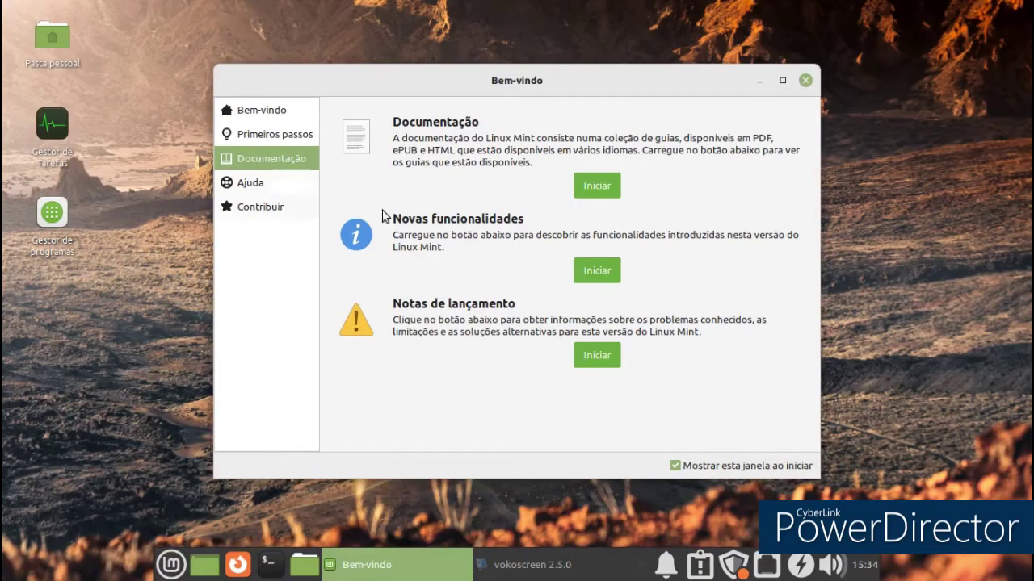
left_click(806, 80)
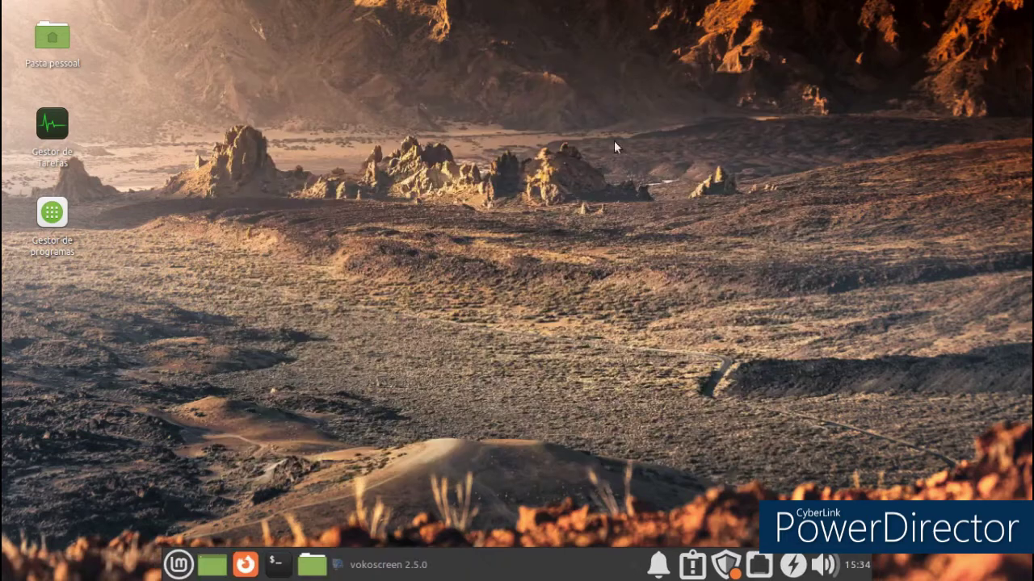
Look at the application menu and open the properties of the Menu Whisker.
left_click(180, 562)
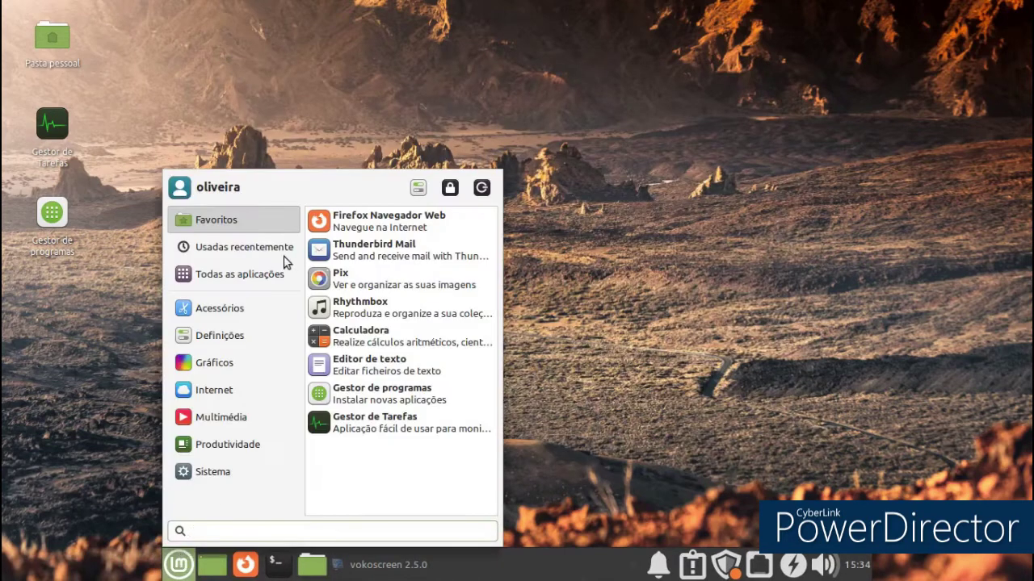
left_click(577, 314)
right_click(179, 564)
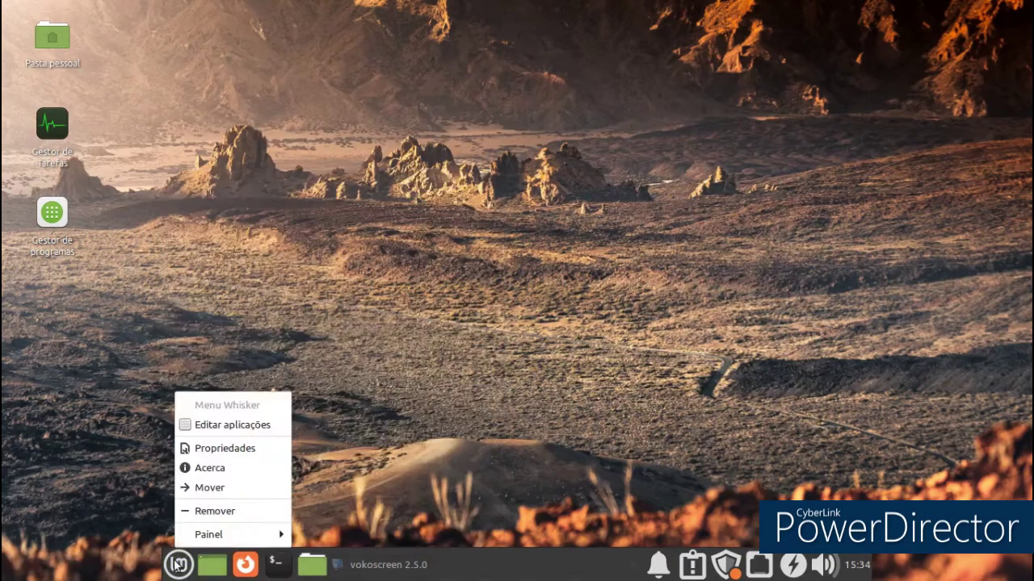
left_click(224, 449)
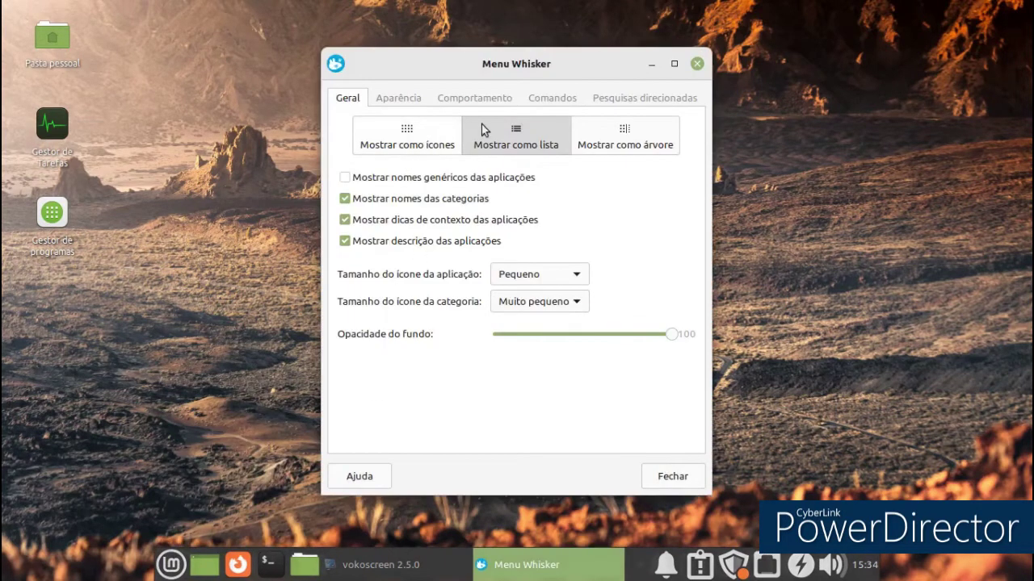
Try the tree view, view the Pesquisas direcionadas settings, set the menu to Mostrar como ícones, and close the properties.
left_click(621, 137)
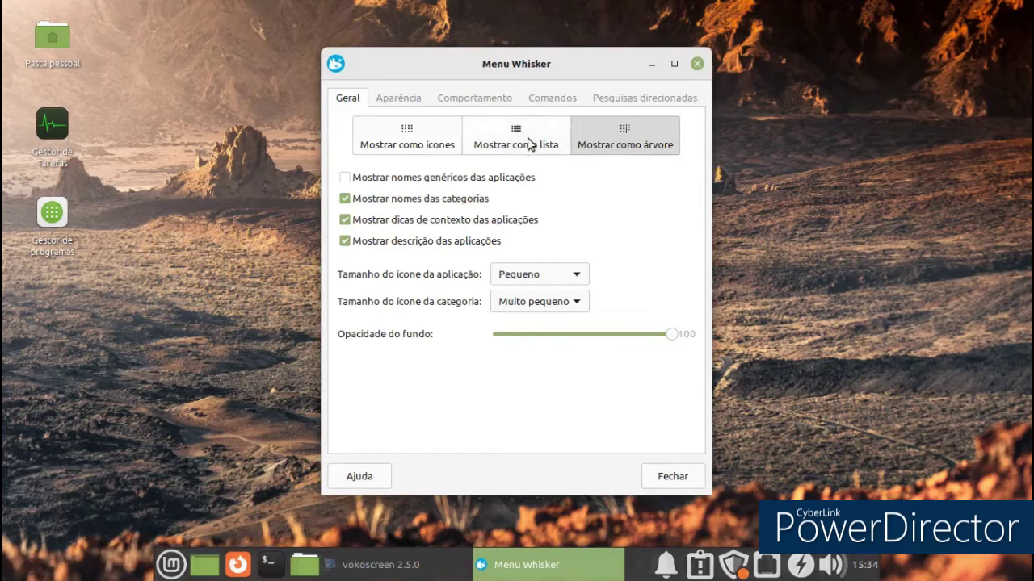
left_click(567, 101)
left_click(613, 104)
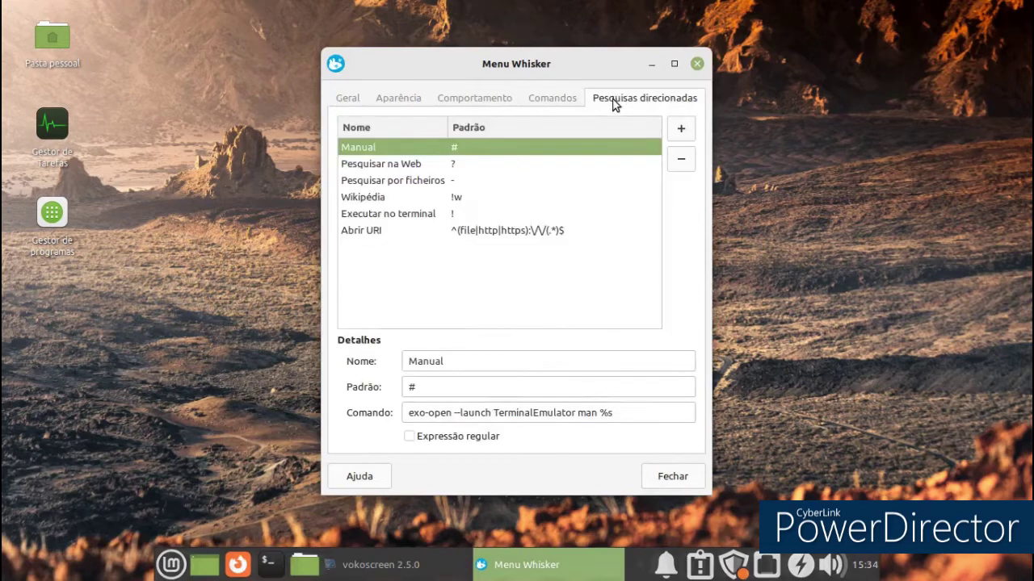
left_click(348, 100)
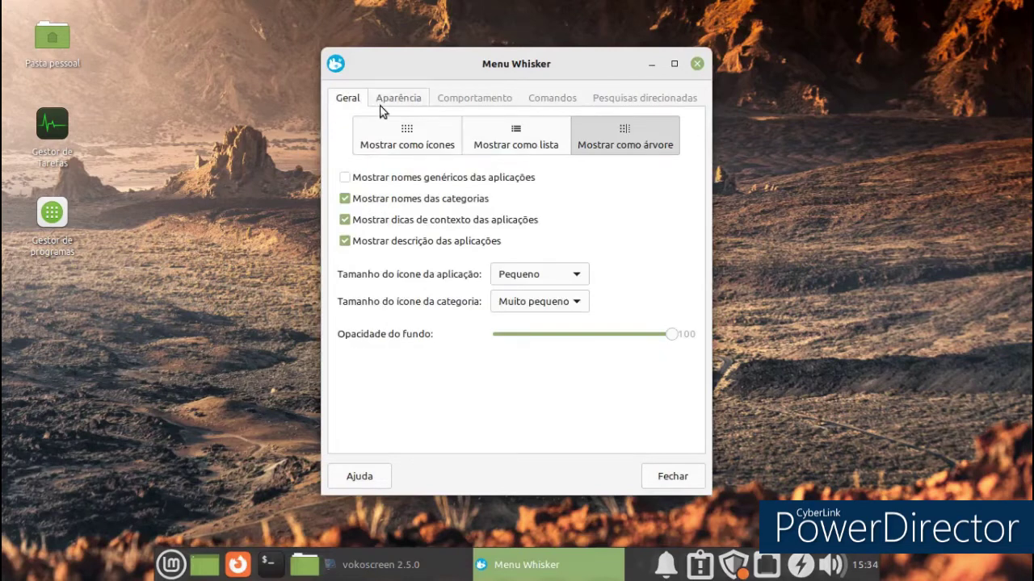
left_click(374, 134)
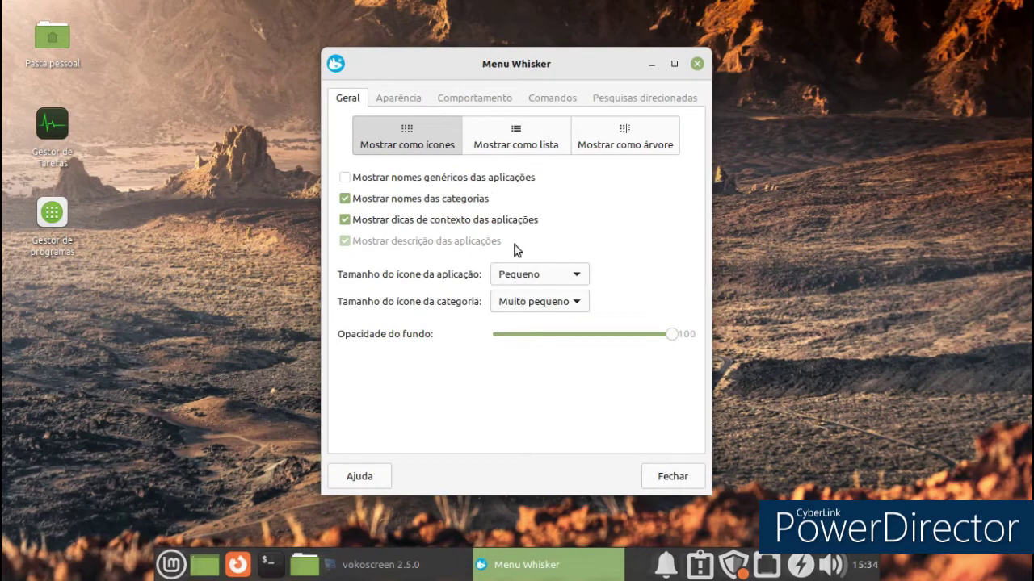
left_click(672, 476)
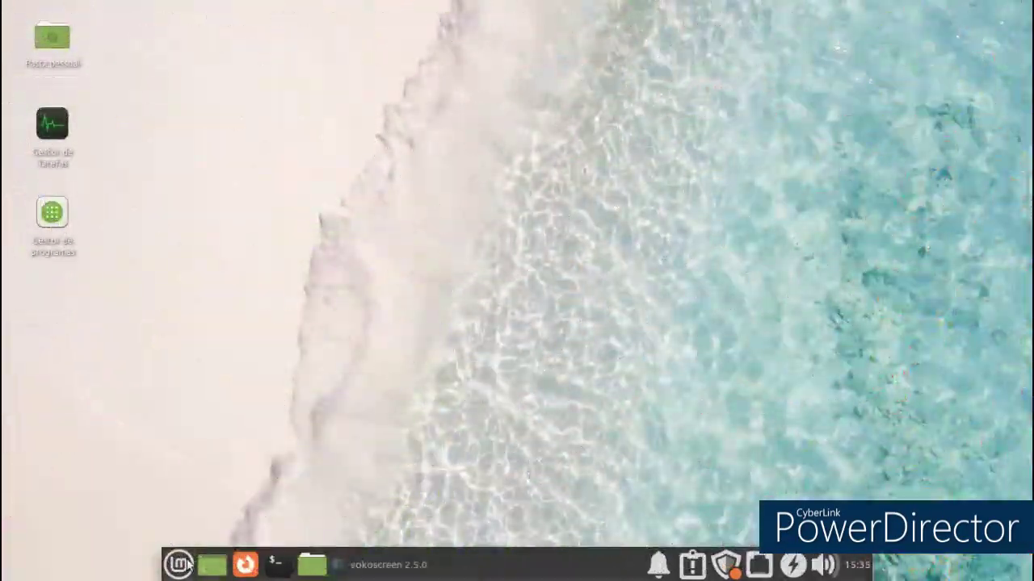
Look through the application menu's categories in the icon layout.
left_click(179, 563)
left_click(244, 246)
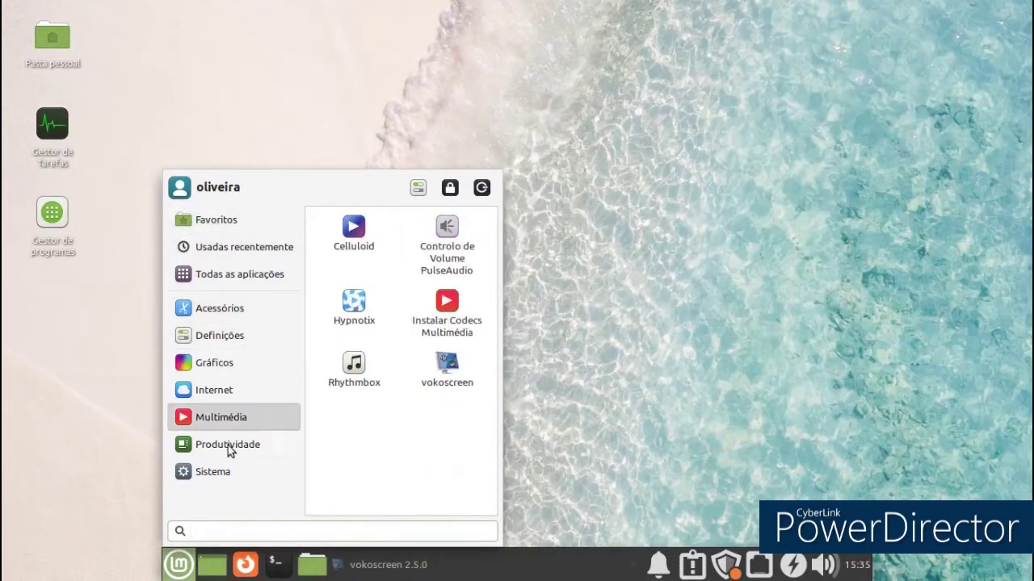
mouse_move(224, 466)
Set the Aparência style to Otis-forest and close the settings.
left_click(417, 187)
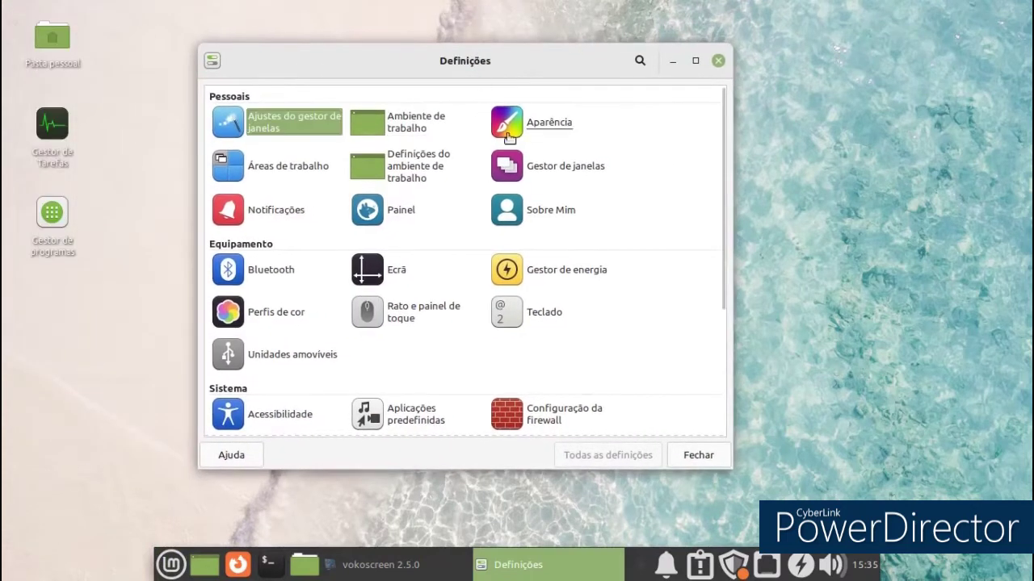
left_click(536, 121)
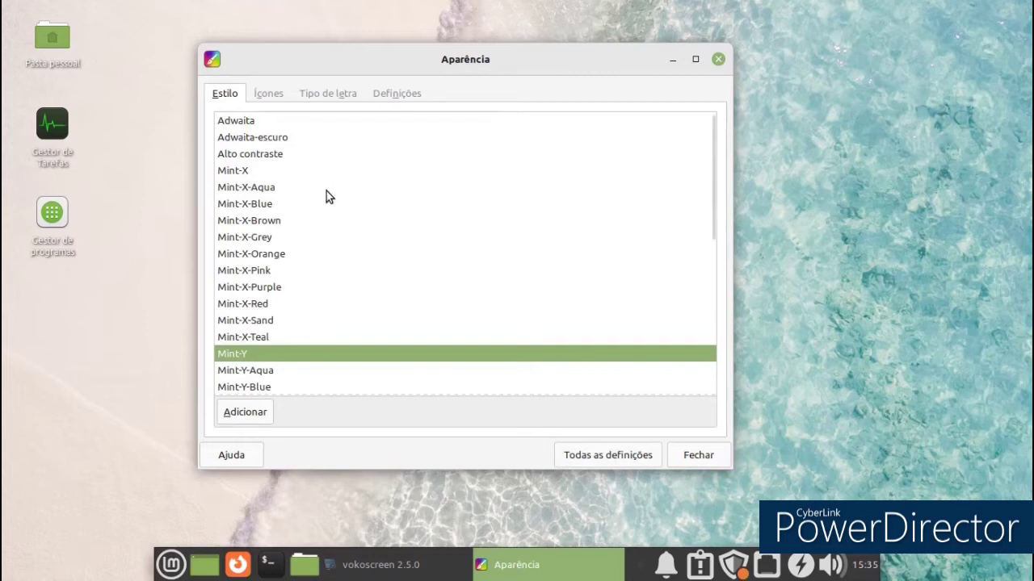
scroll(324, 202, "down", 8)
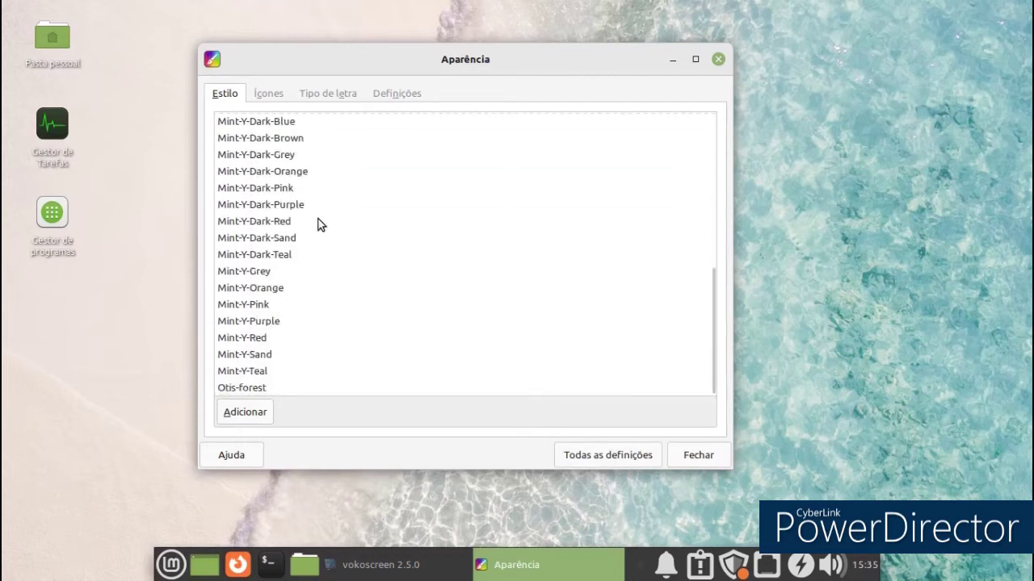
left_click(242, 387)
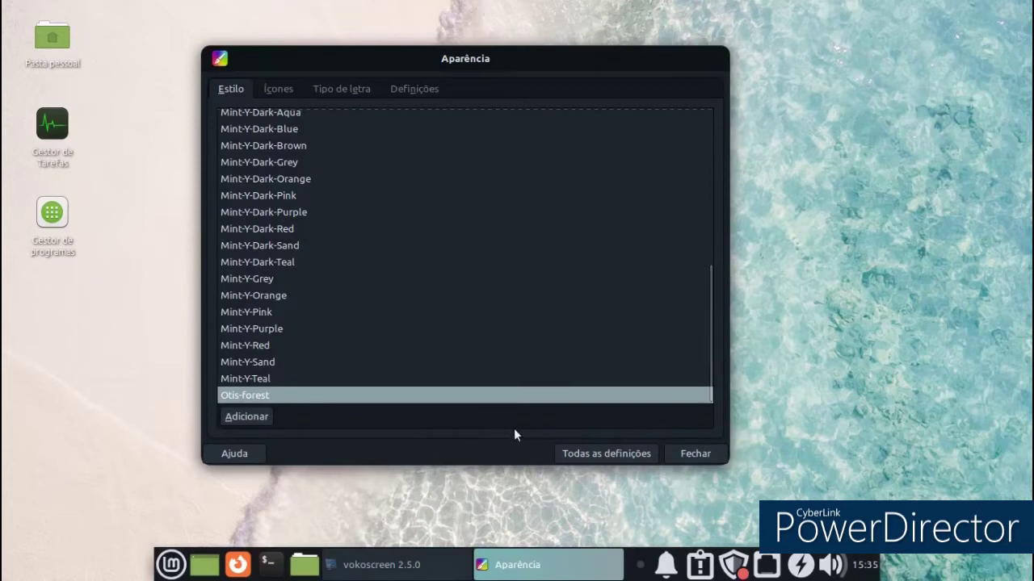
left_click(670, 454)
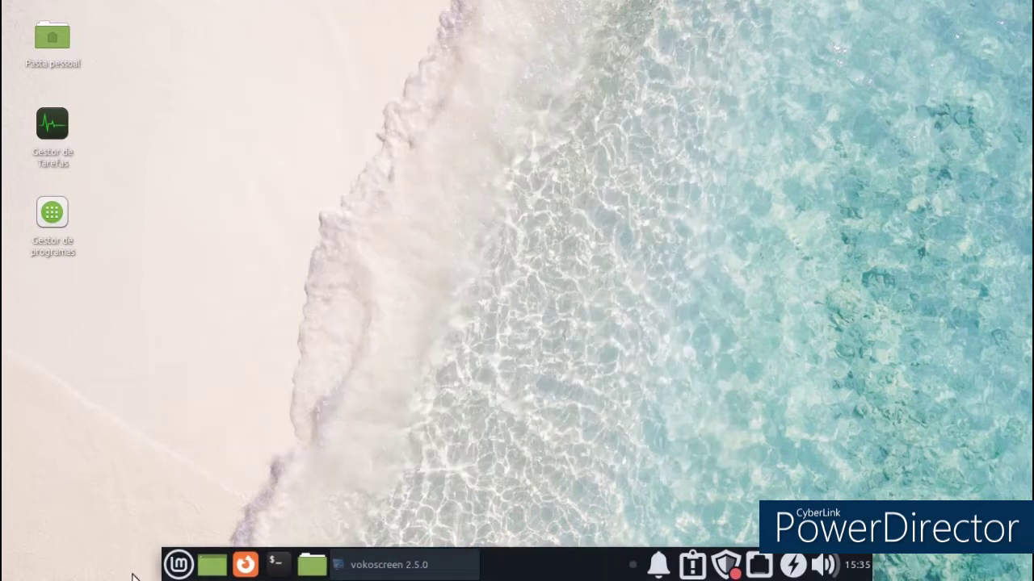
Look at the application menu in the Otis-forest style, including the Produtividade applications.
left_click(179, 565)
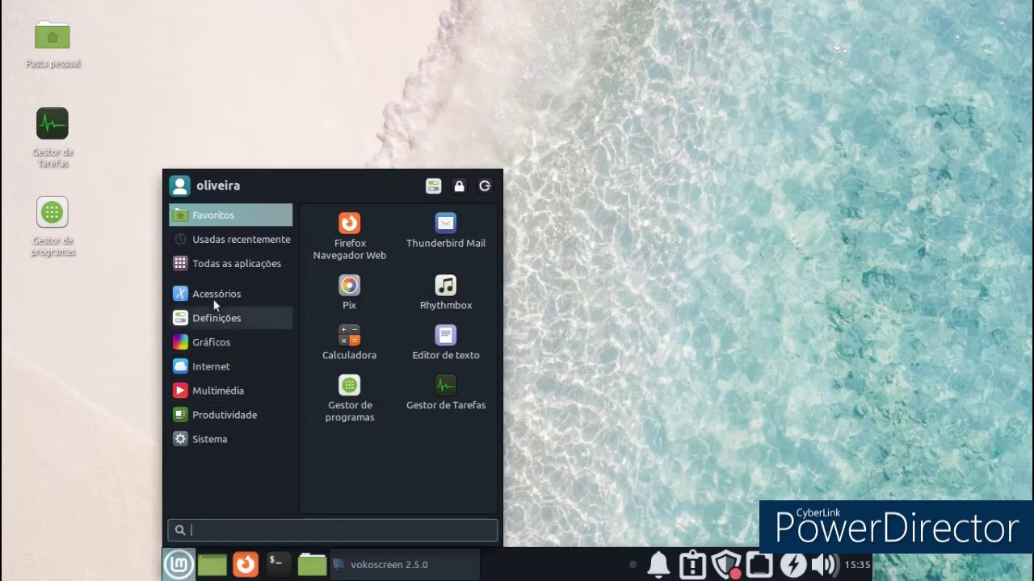
left_click(227, 264)
left_click(206, 413)
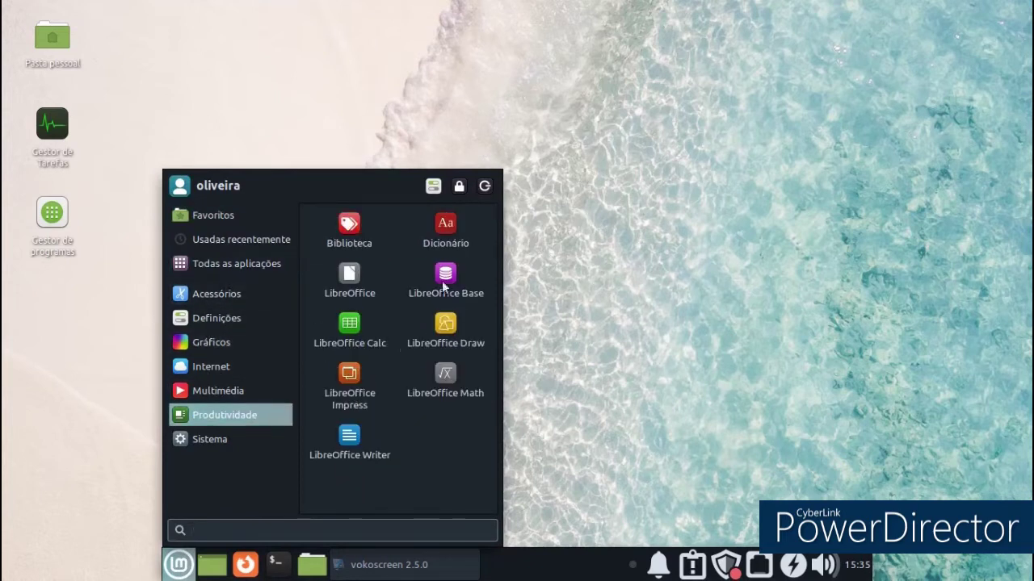
Set the Aparência icon theme to deepin-plus-all and close the settings.
left_click(433, 186)
left_click_drag(316, 14, 540, 51)
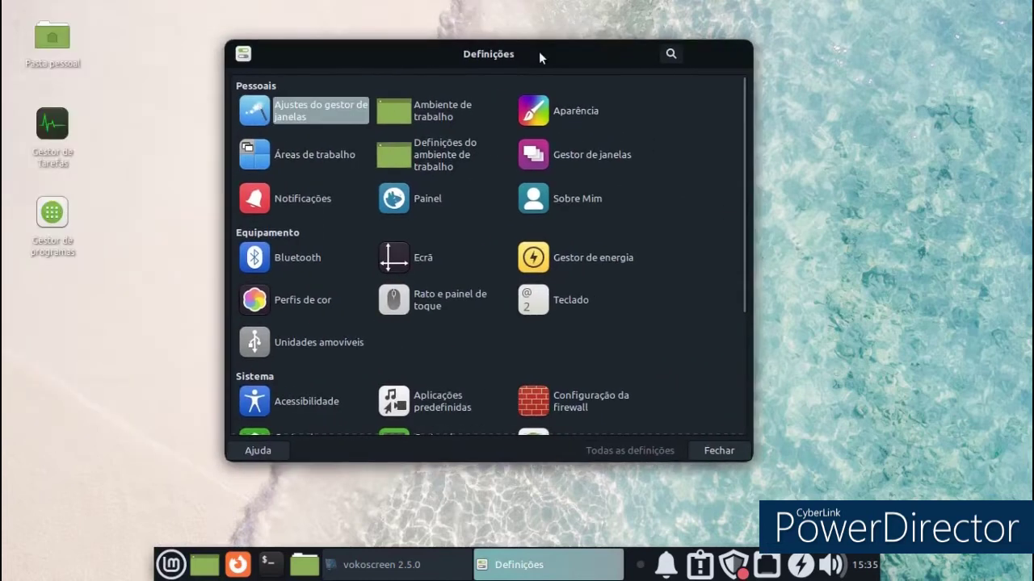
left_click(533, 108)
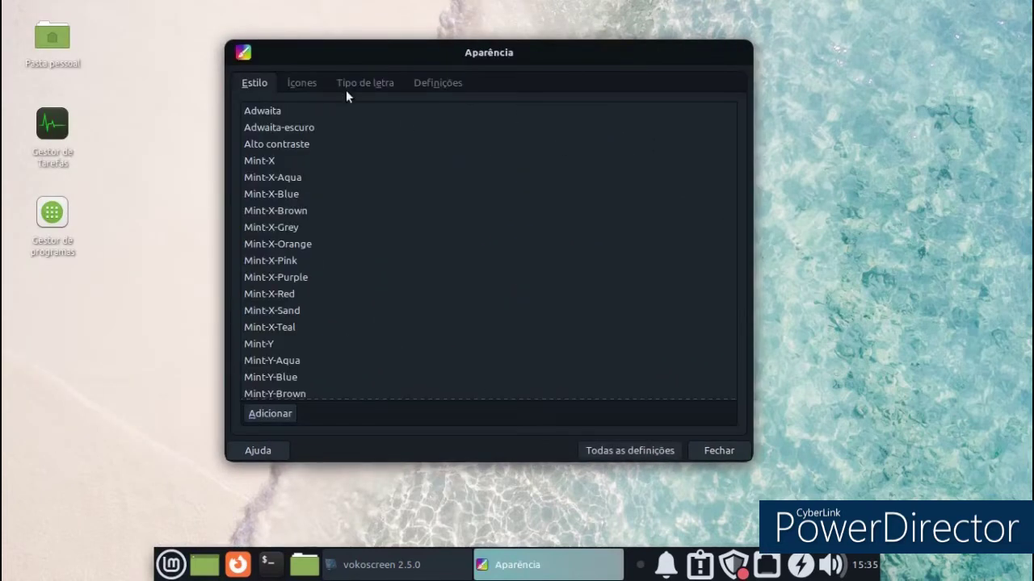
left_click(299, 86)
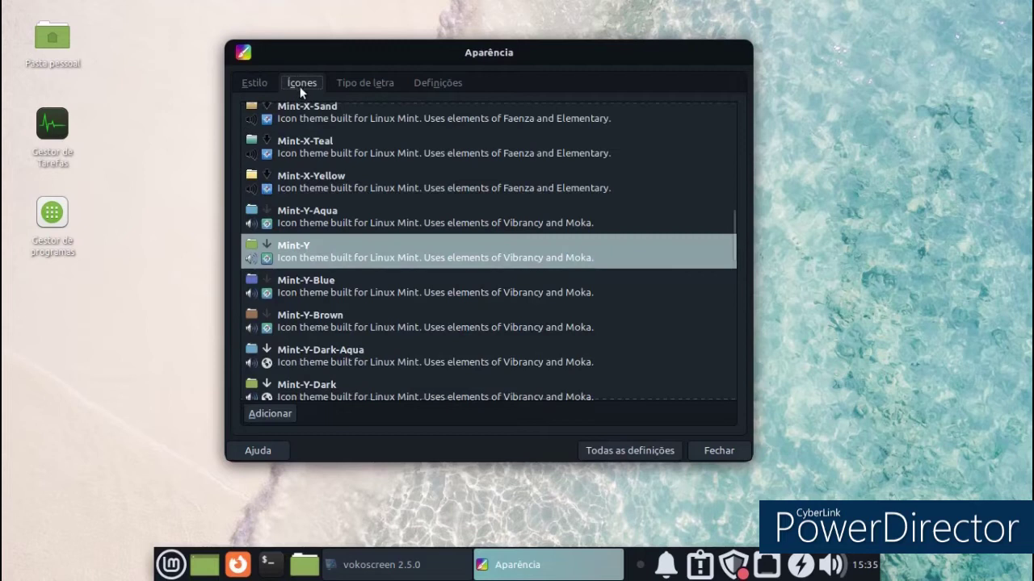
scroll(456, 234, "up", 2)
scroll(449, 248, "up", 8)
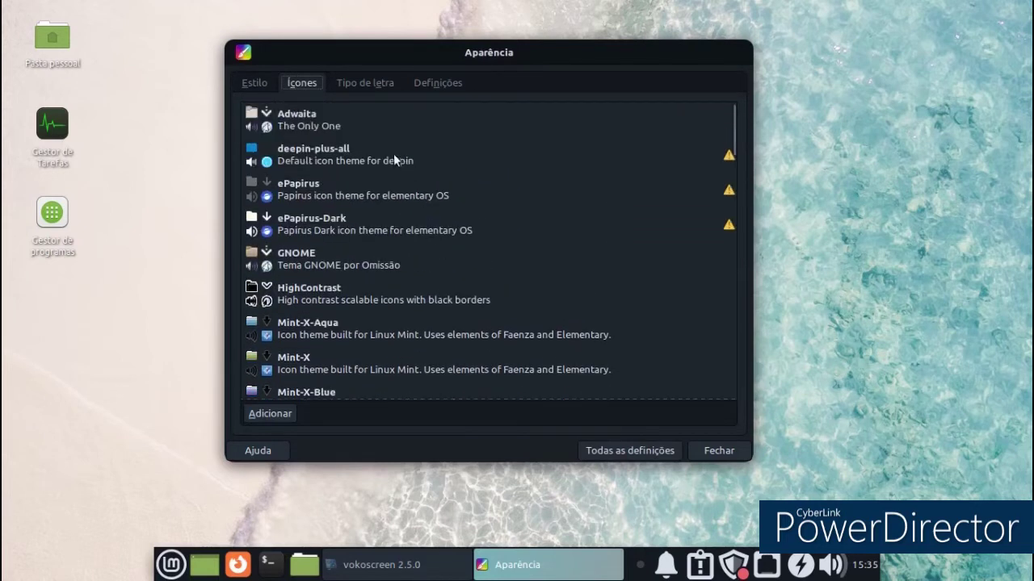
left_click(332, 152)
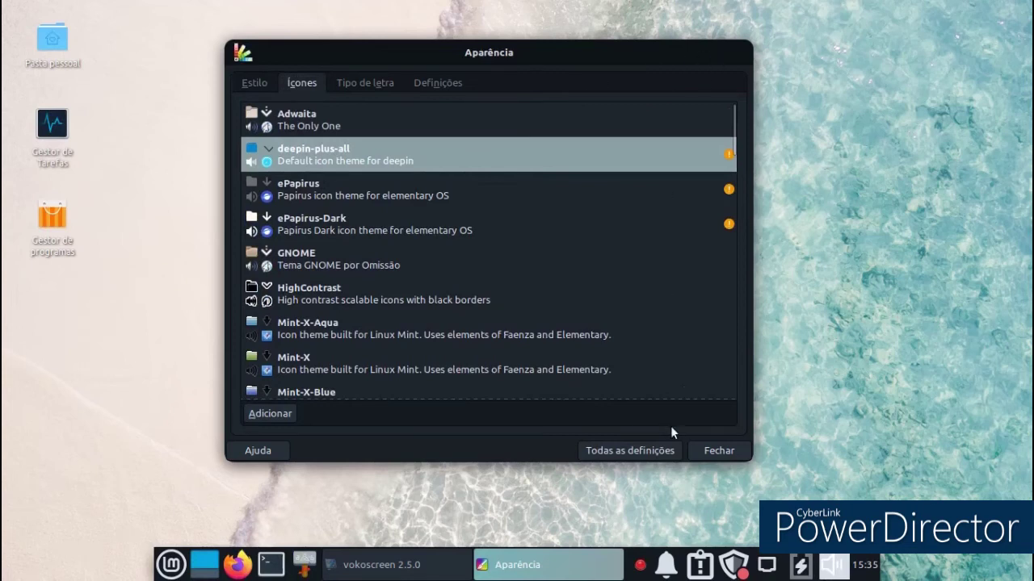
left_click(702, 450)
View the application menu with the deepin-plus-all icons, and arrange the desktop icons.
left_click(179, 564)
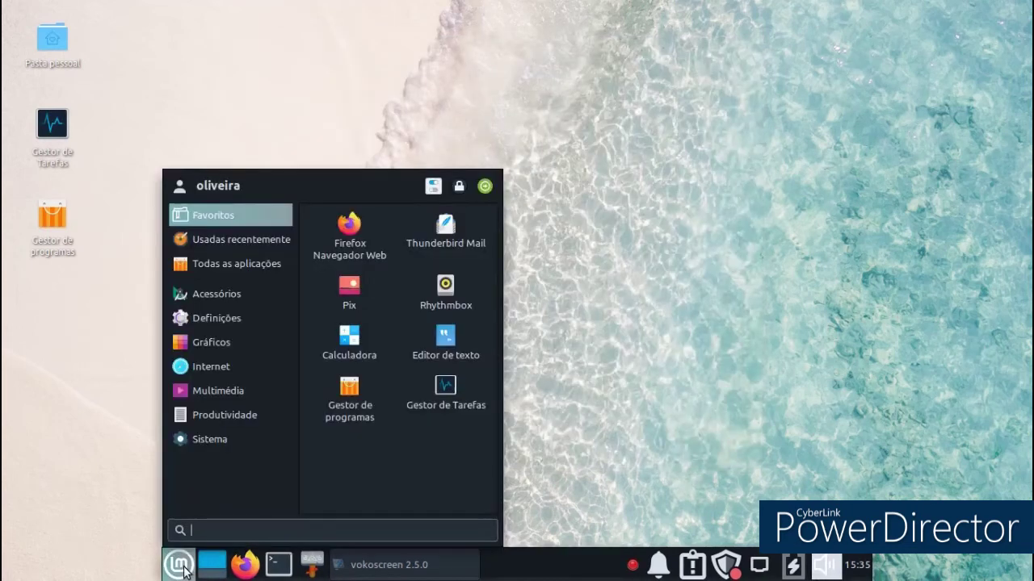
left_click(595, 156)
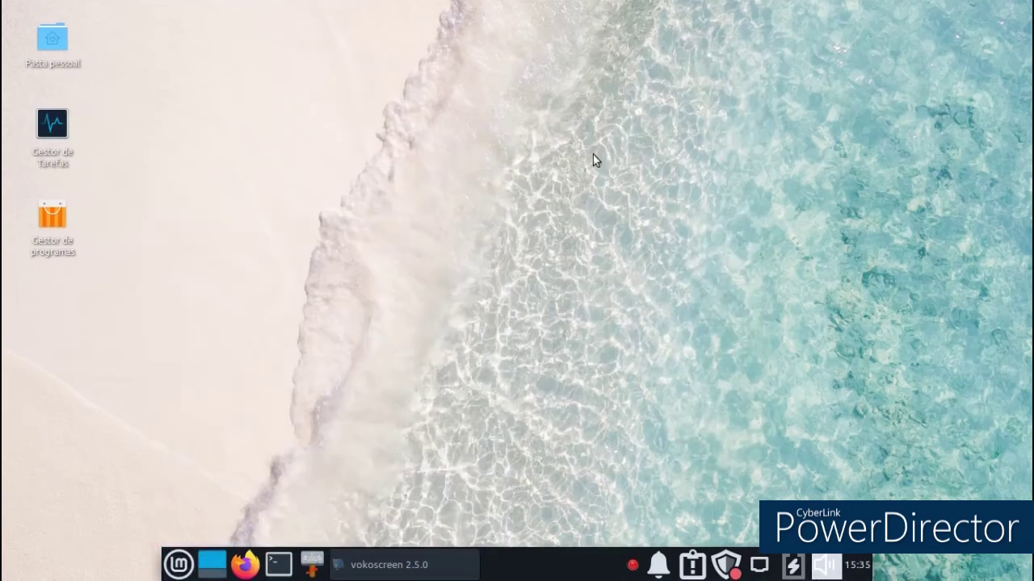
right_click(574, 118)
left_click(588, 319)
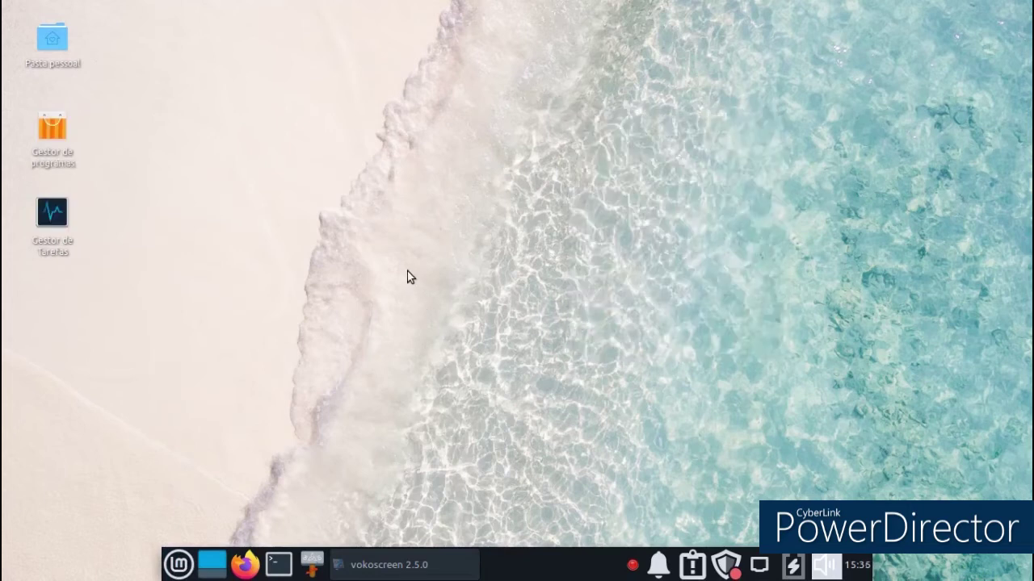
Set the desktop wallpaper to the first image in the backdrops folder, the dark one with the green Mint logo, and close the settings.
right_click(377, 183)
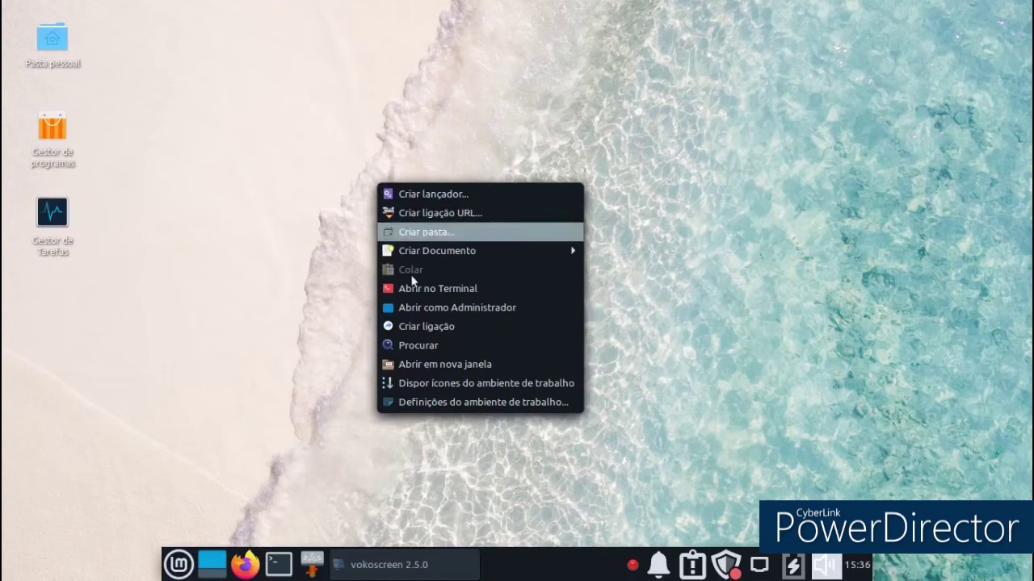
left_click(415, 404)
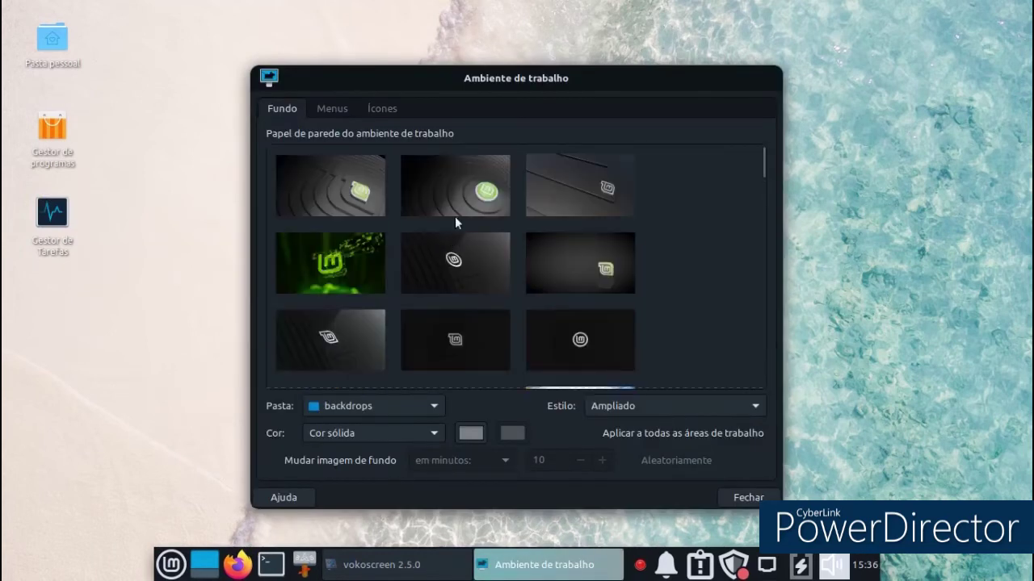
left_click(361, 199)
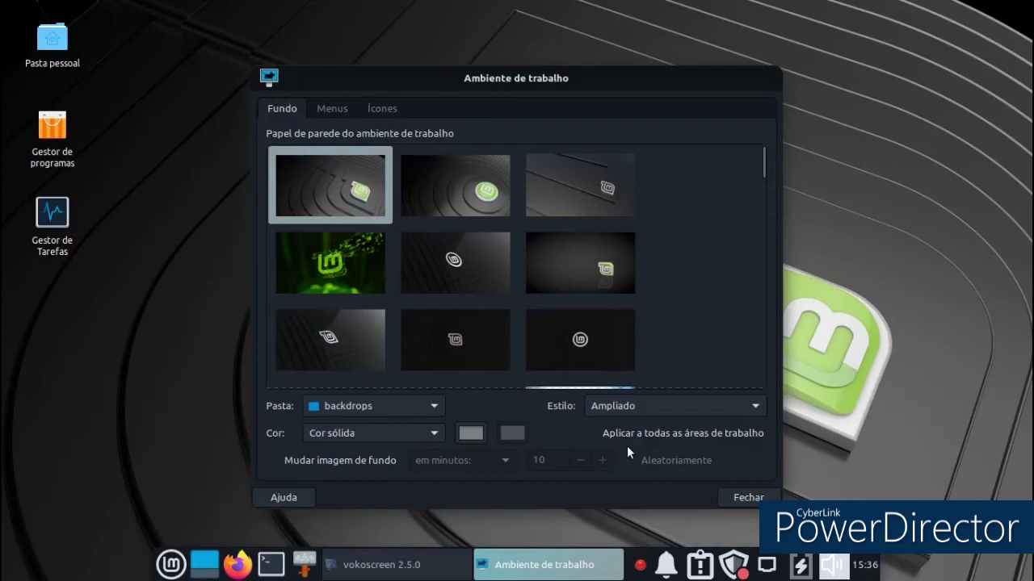
left_click(730, 495)
Look at the recently used applications in the application menu and switch to the vokoscreen window.
left_click(181, 565)
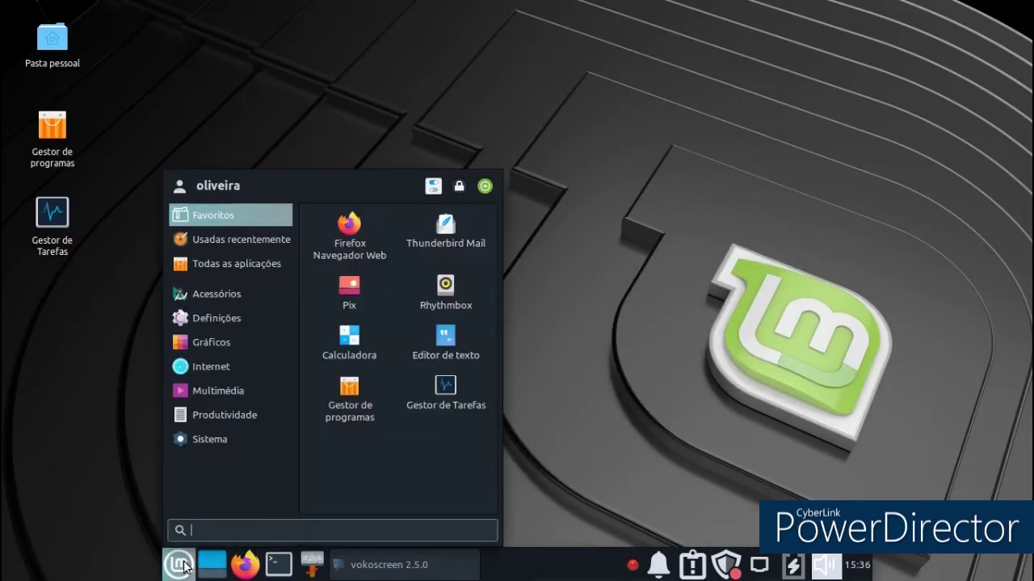
mouse_move(194, 240)
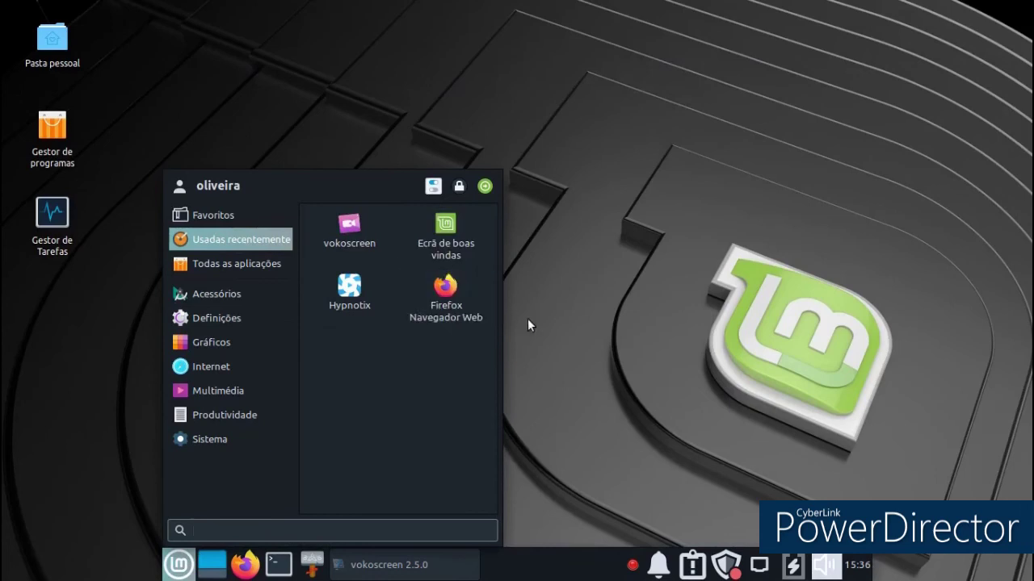
left_click(393, 565)
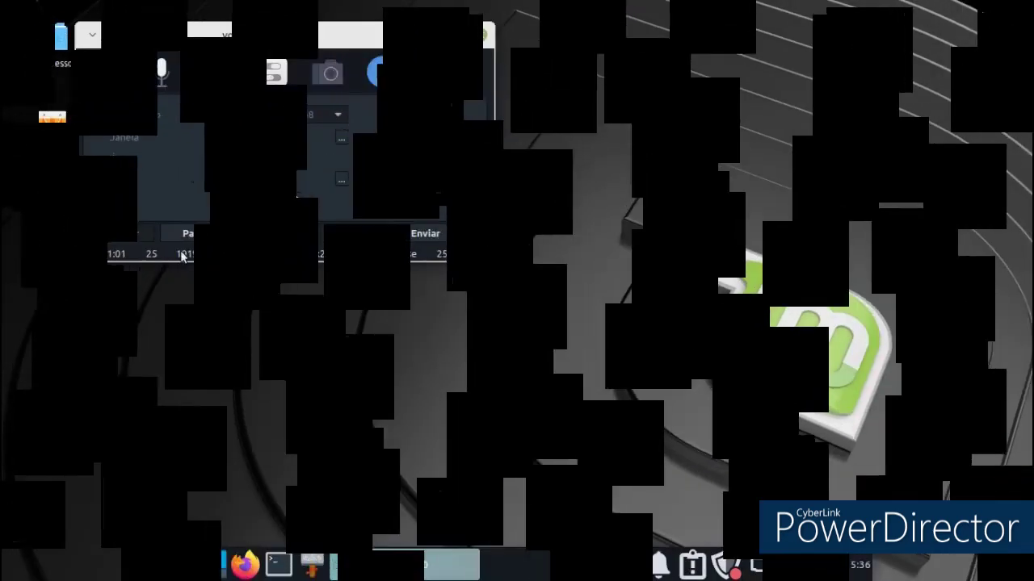